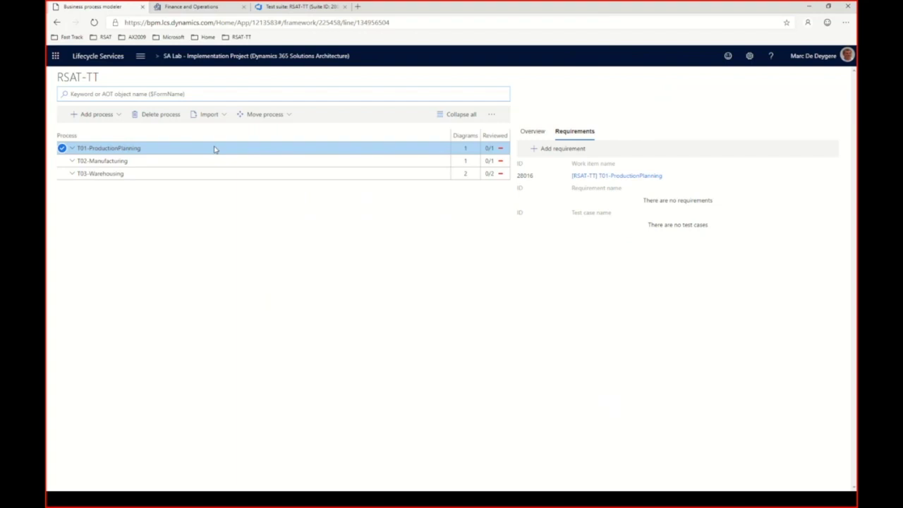
Step: Expand T01-ProductionPlanning, T02-Manufacturing and T03-Warehousing to review their child processes
left_click(73, 148)
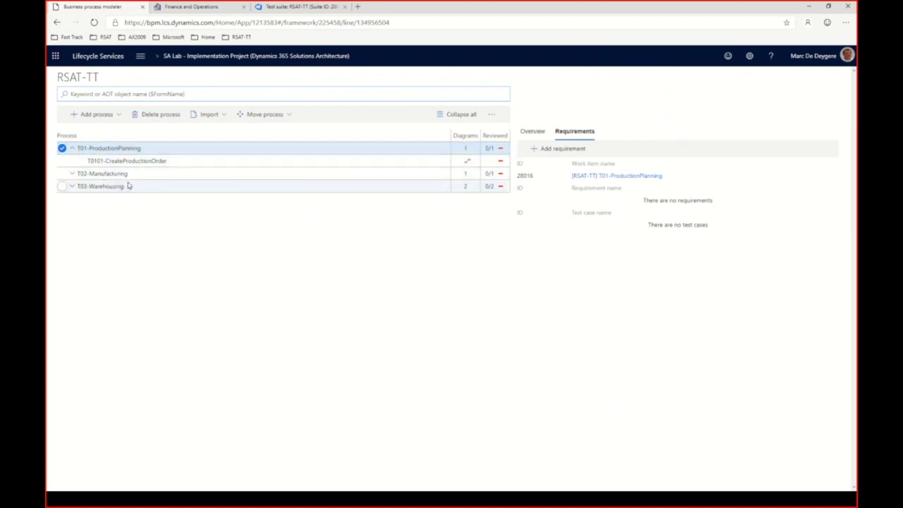
left_click(73, 174)
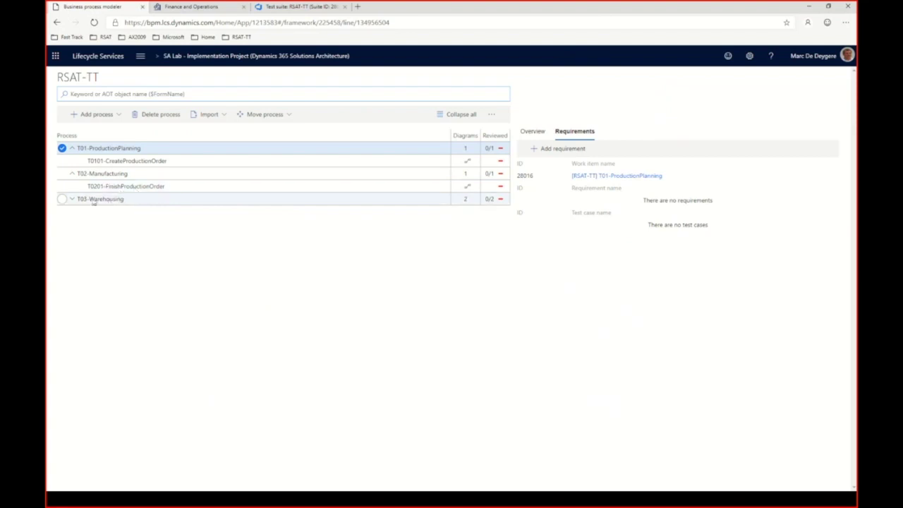
left_click(71, 199)
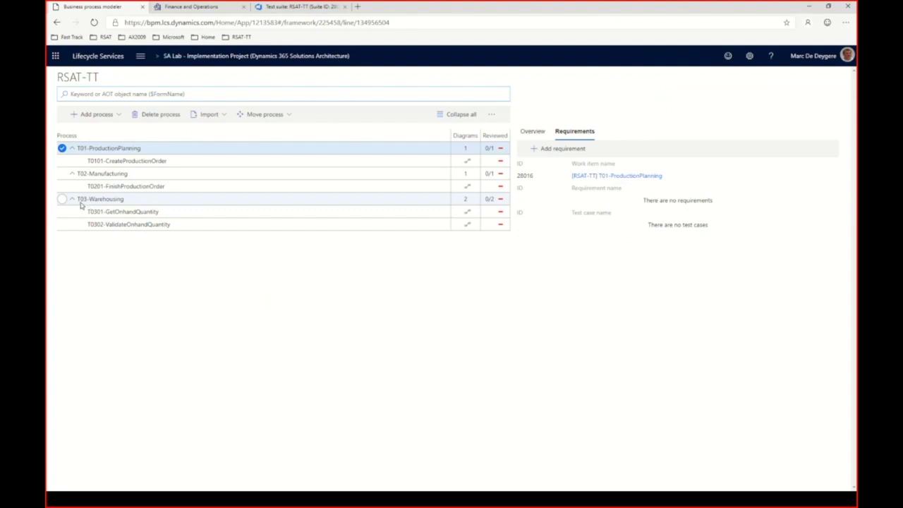
Step: Show T03-Warehousing's details and collapse the T01, T02 and T03 nodes again
left_click(94, 200)
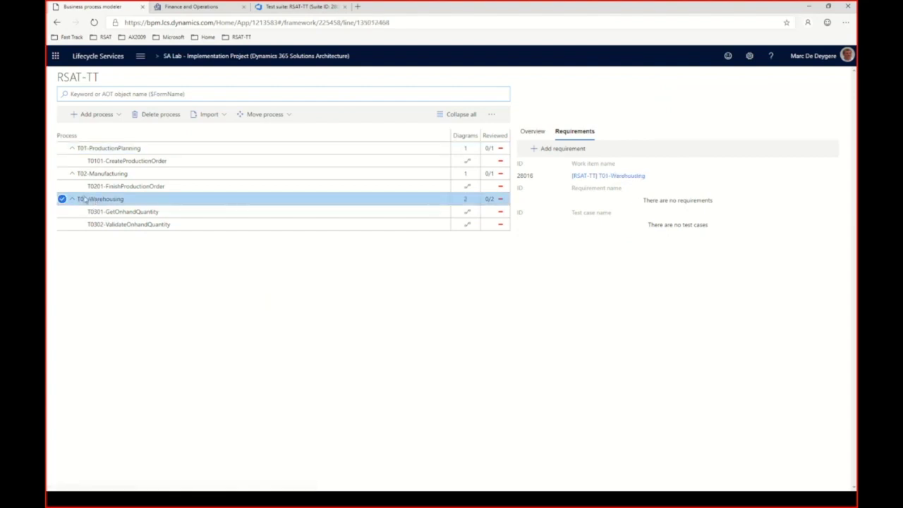
left_click(71, 148)
left_click(71, 160)
left_click(71, 173)
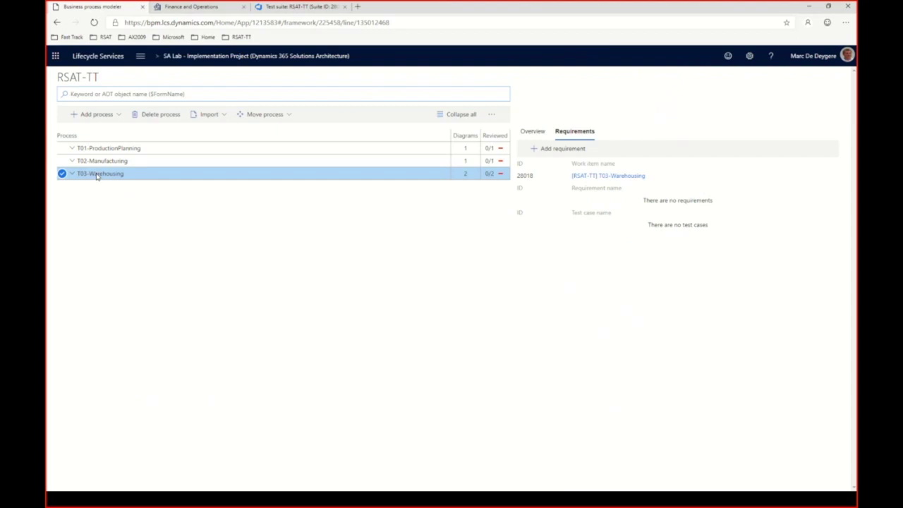
Step: Add a new sibling process at T03-Warehousing's level and select it
left_click(116, 116)
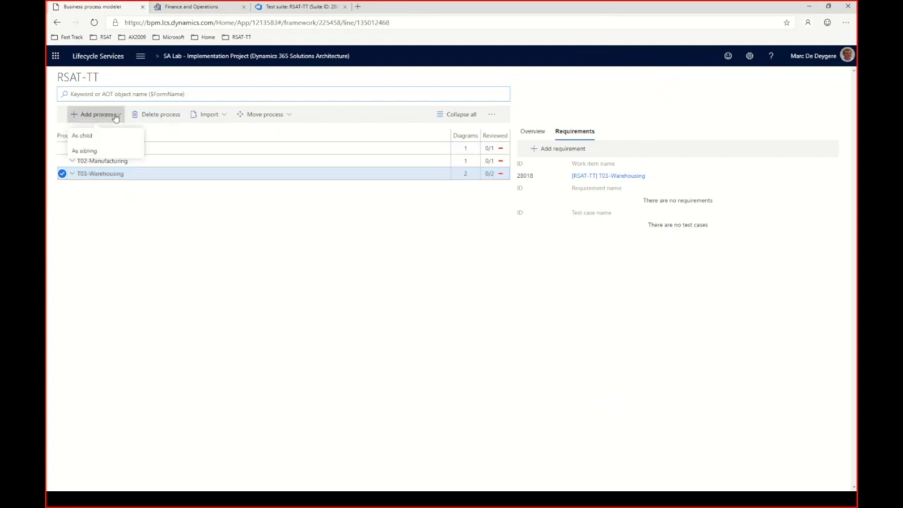
left_click(98, 154)
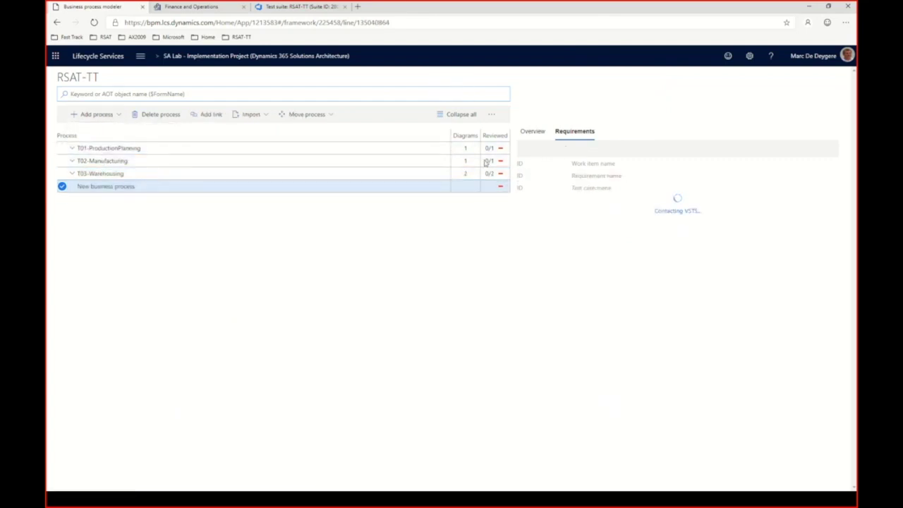
left_click(260, 192)
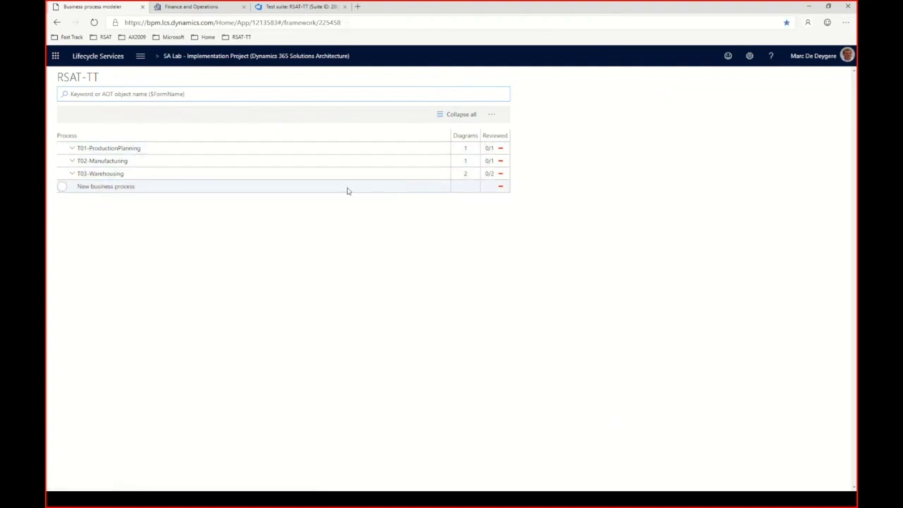
left_click(347, 190)
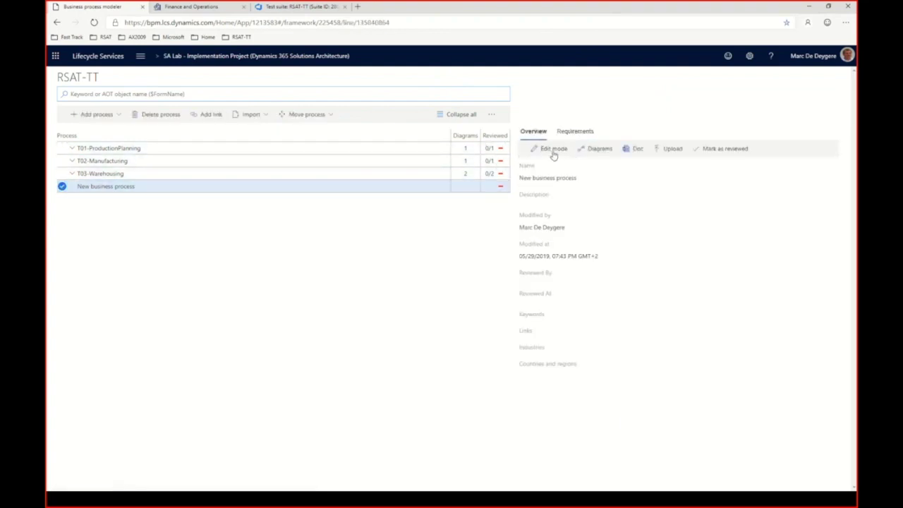
Step: Rename the new process to T04-Sales and save it
left_click(553, 149)
left_click_drag(583, 178, 516, 176)
key("ctrl+x")
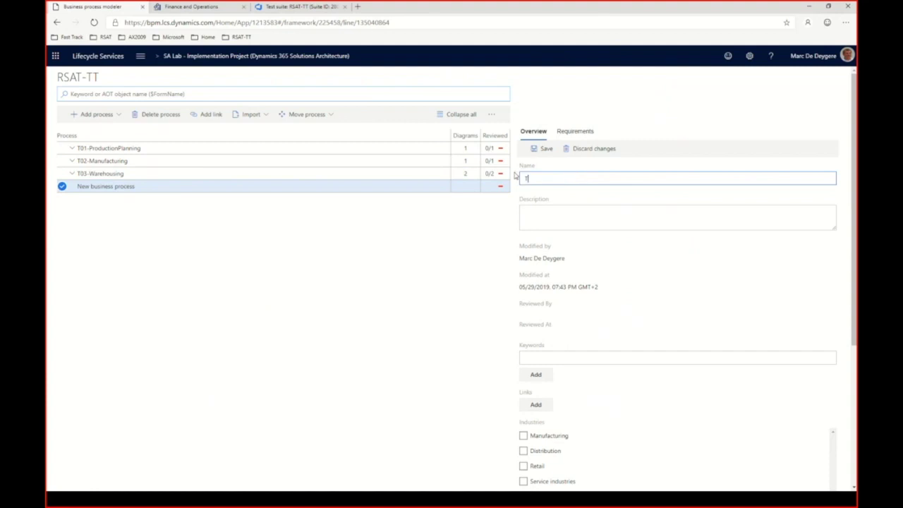
key("ctrl+v")
type("T04-")
key("BackSpace")
key("BackSpace")
key("BackSpace")
key("BackSpace")
key("BackSpace")
key("BackSpace")
key("BackSpace")
key("BackSpace")
key("BackSpace")
key("BackSpace")
key("BackSpace")
key("BackSpace")
key("BackSpace")
key("BackSpace")
key("BackSpace")
key("BackSpace")
key("BackSpace")
key("BackSpace")
key("BackSpace")
key("BackSpace")
type("T01-")
type("Sa")
type("les")
left_click(534, 178)
key("BackSpace")
type("4")
left_click(548, 151)
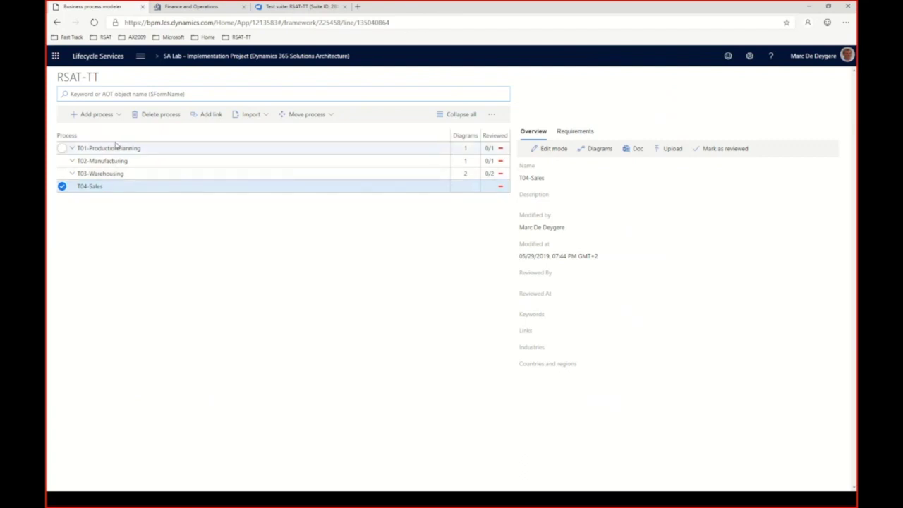
Step: Insert a child under T04-Sales named T0401-CreateCustomer, save it, then reselect T04-Sales
left_click(120, 118)
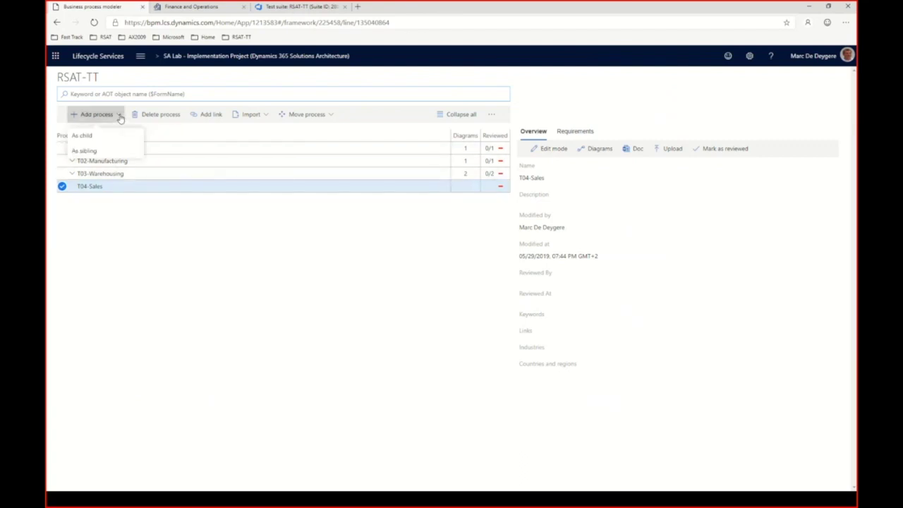
left_click(89, 137)
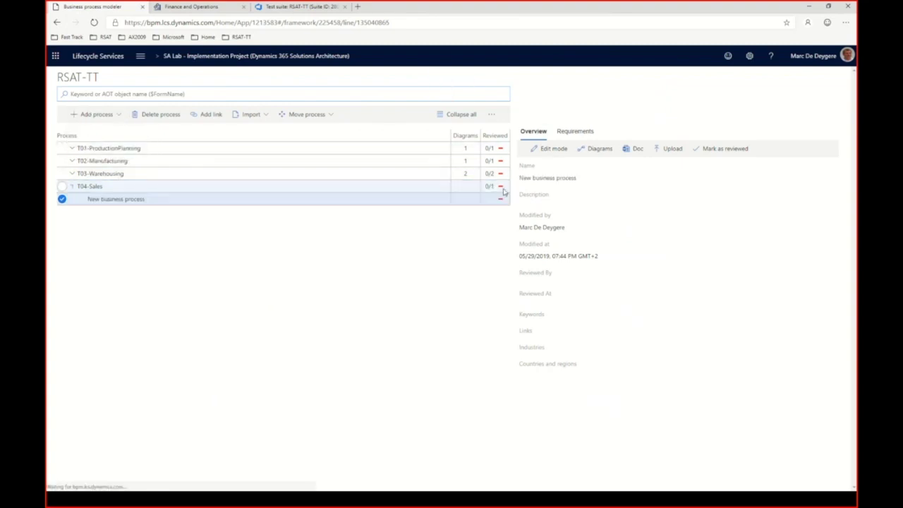
left_click(560, 152)
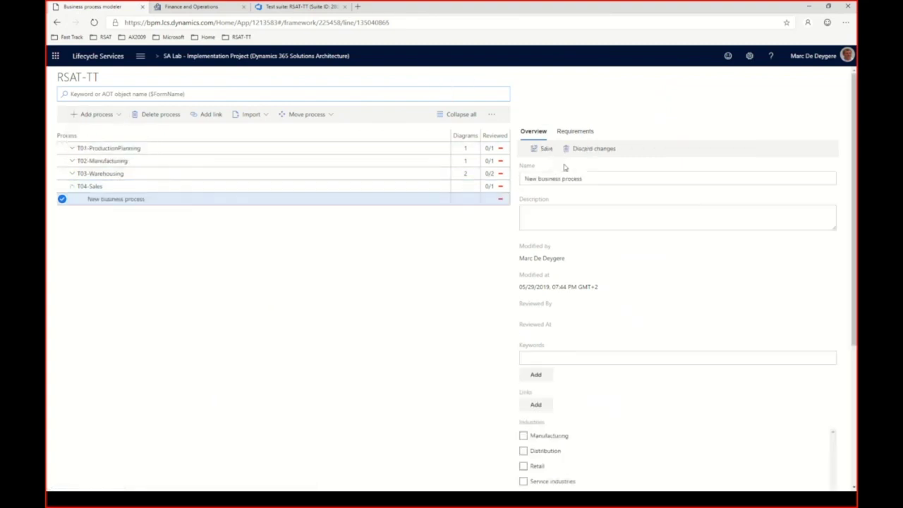
left_click(584, 179)
left_click_drag(584, 179, 496, 184)
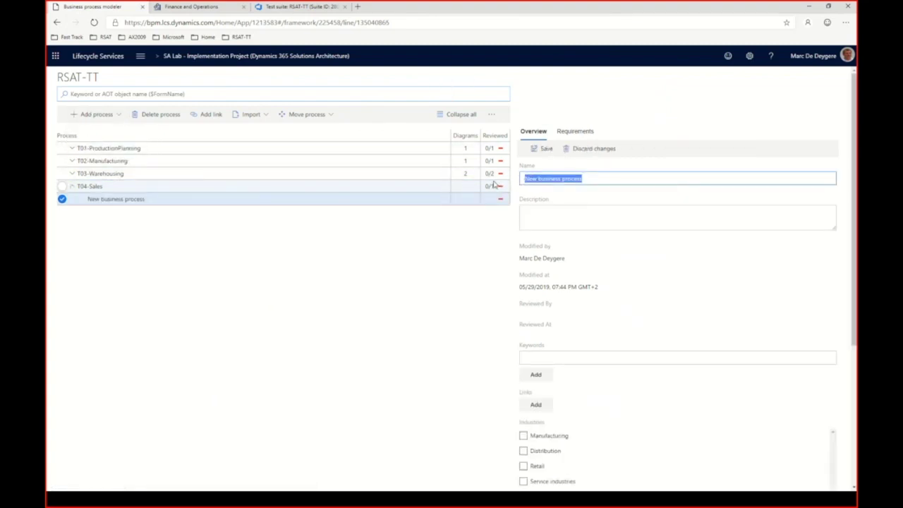
type("T040")
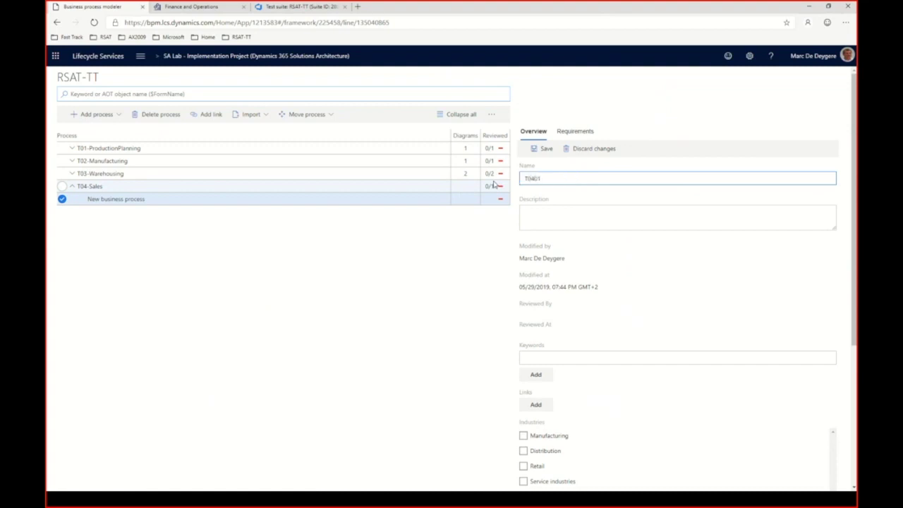
type("1-CreateCustomer")
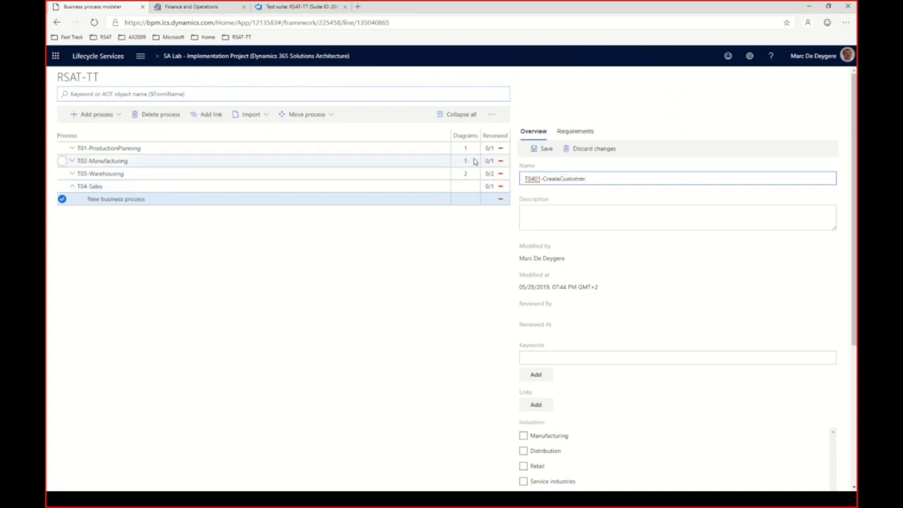
left_click(547, 150)
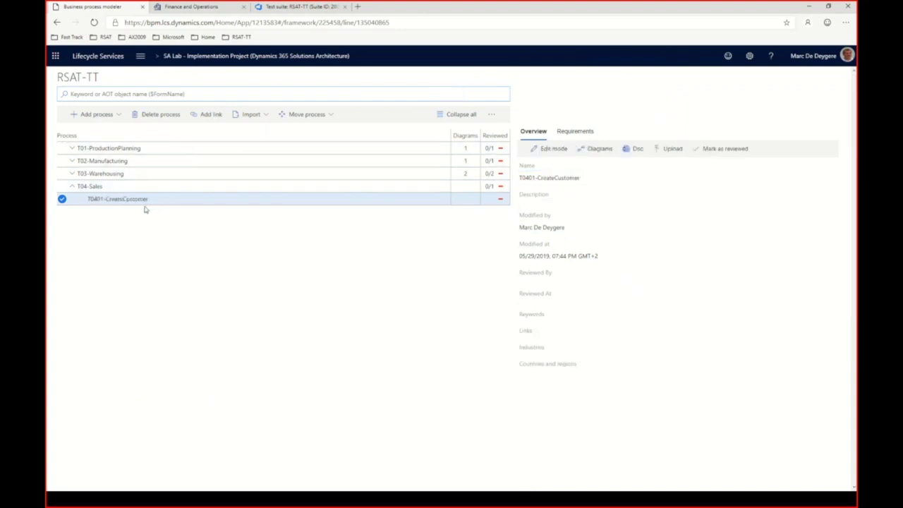
left_click(117, 201)
left_click(103, 189)
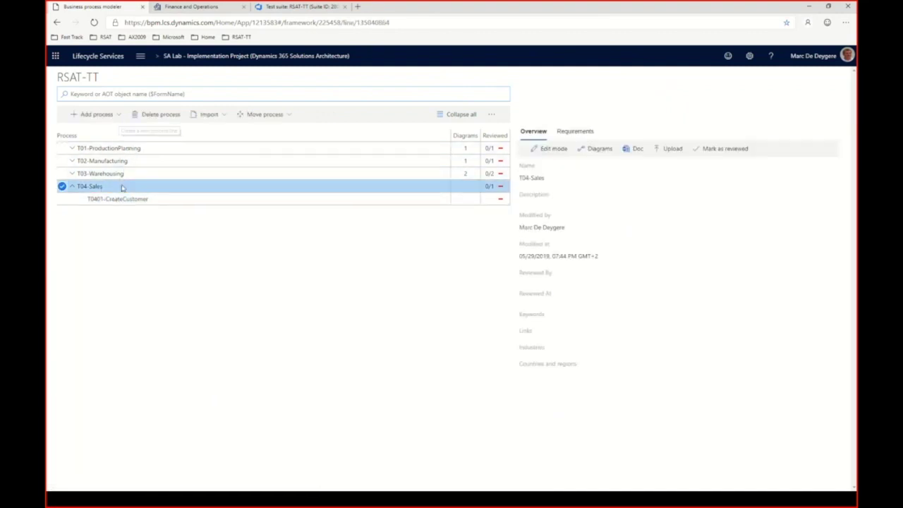
Step: Add a sibling of T0401-CreateCustomer named T0402-CreateSalesOrder and save it
left_click(126, 201)
left_click(115, 115)
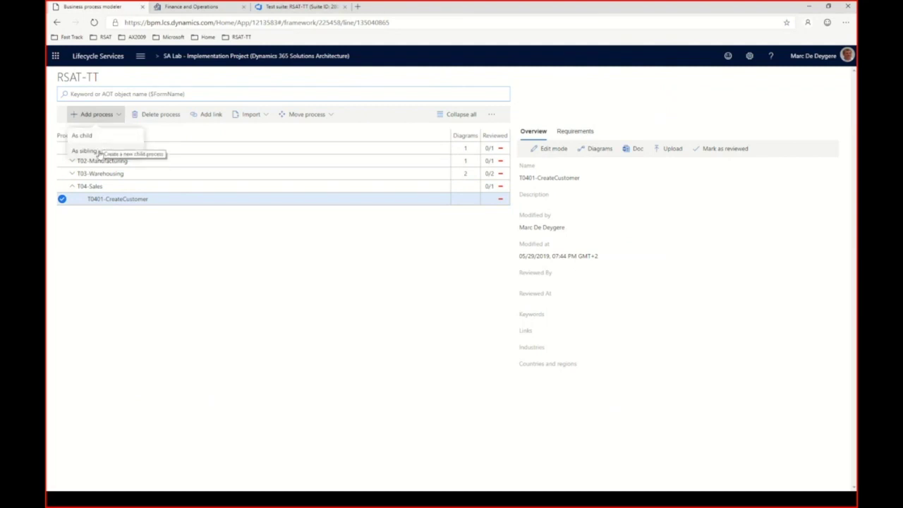
left_click(95, 151)
left_click(554, 151)
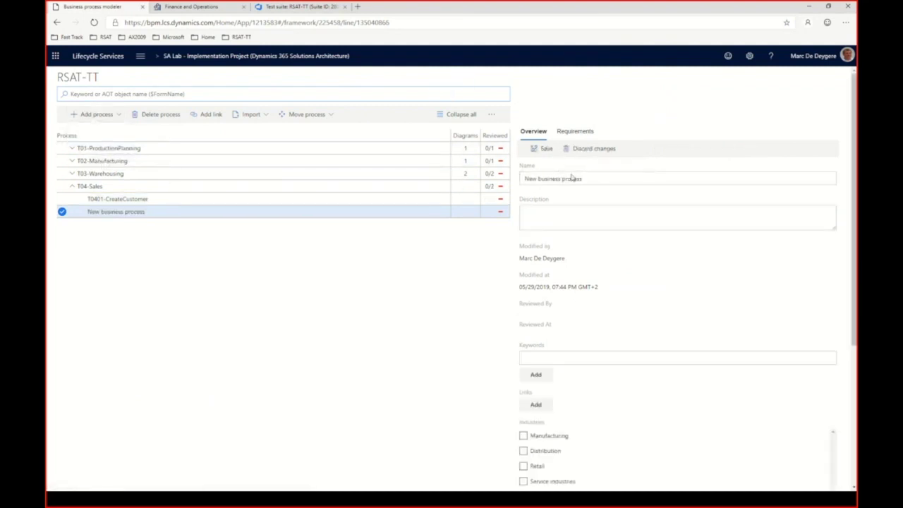
left_click(600, 179)
left_click_drag(600, 179, 518, 179)
type("T")
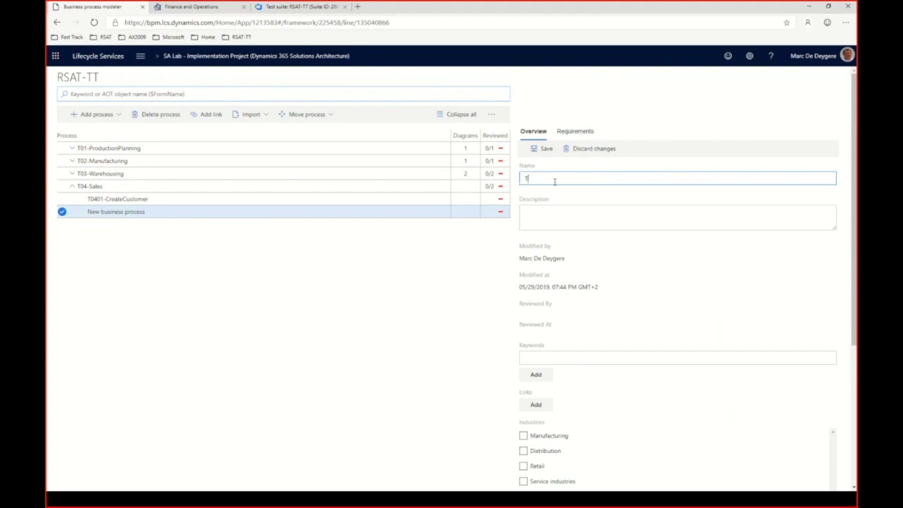
type("0402-CreateSalesOrder")
left_click(538, 149)
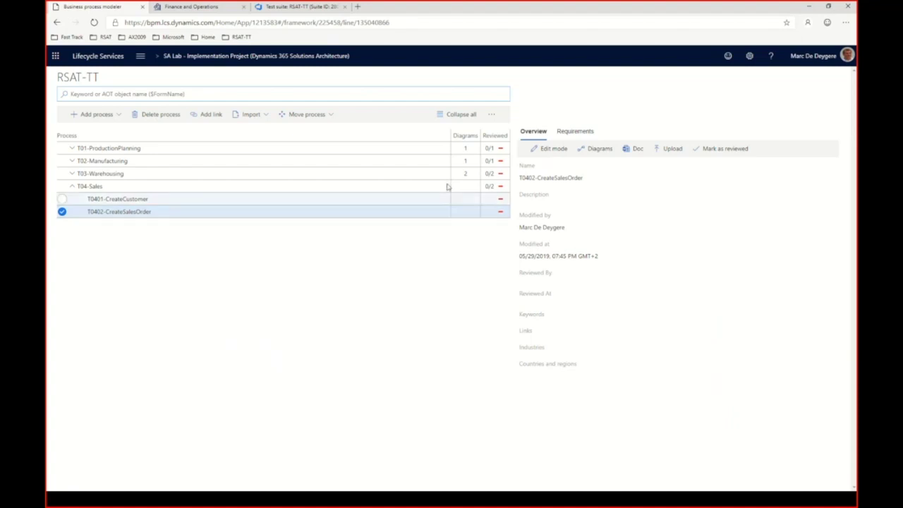
Step: View T0401-CreateCustomer's Requirements tab showing linked work item 28035
left_click(492, 115)
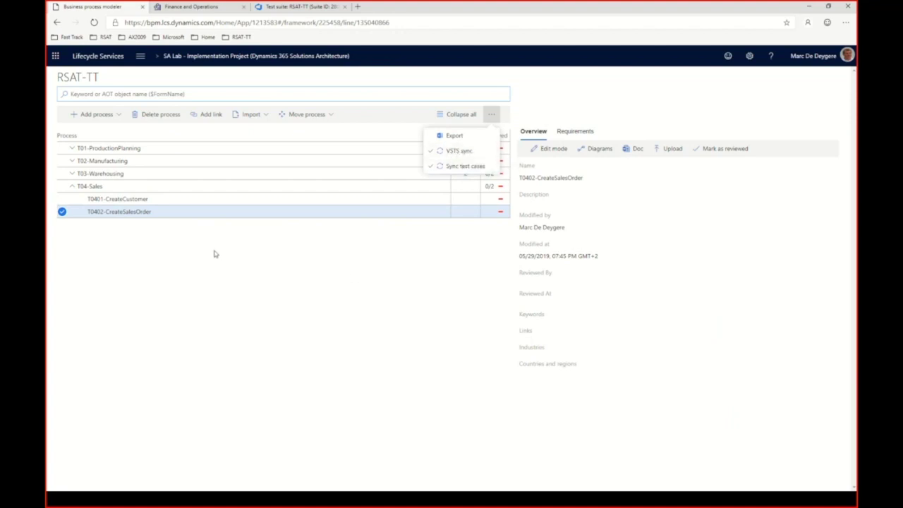
left_click(149, 204)
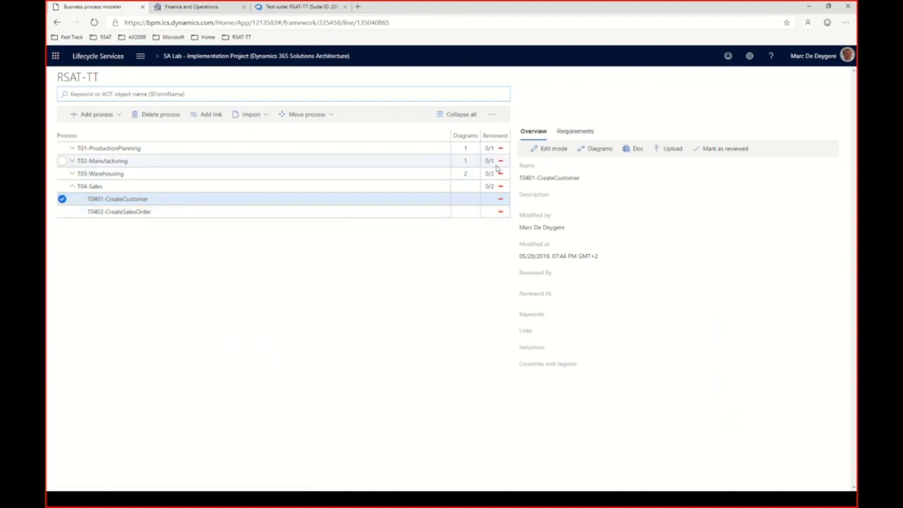
left_click(572, 132)
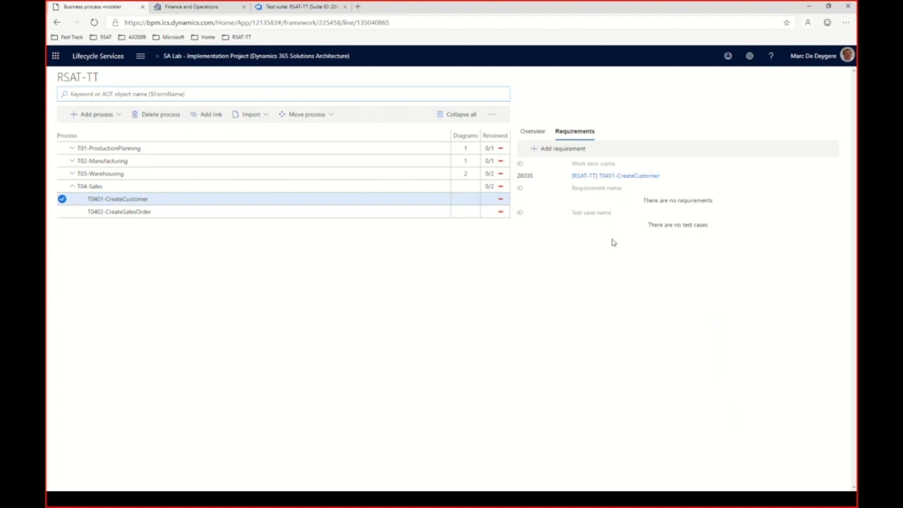
Step: Inspect the T0401-CreateCustomer epic in Azure DevOps, return, and advance to the 'Step 2 - Record Test Cases' slide
left_click(624, 178)
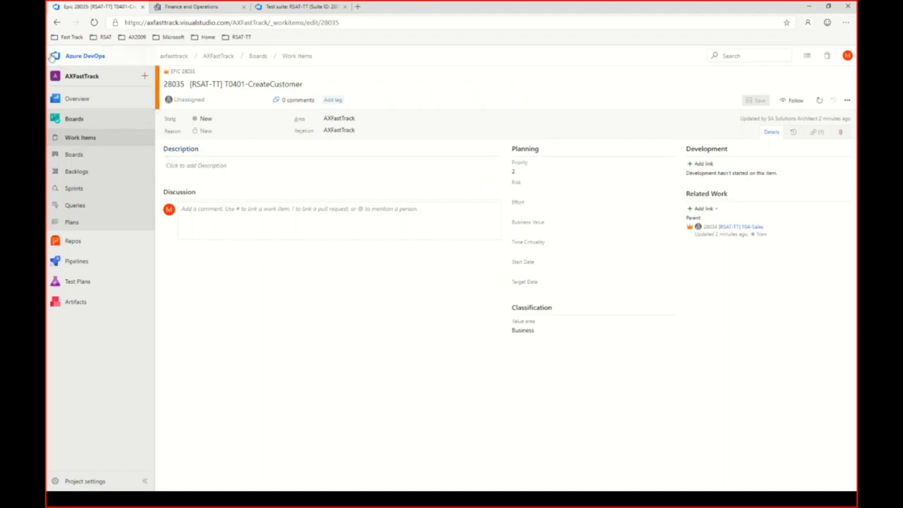
left_click(58, 24)
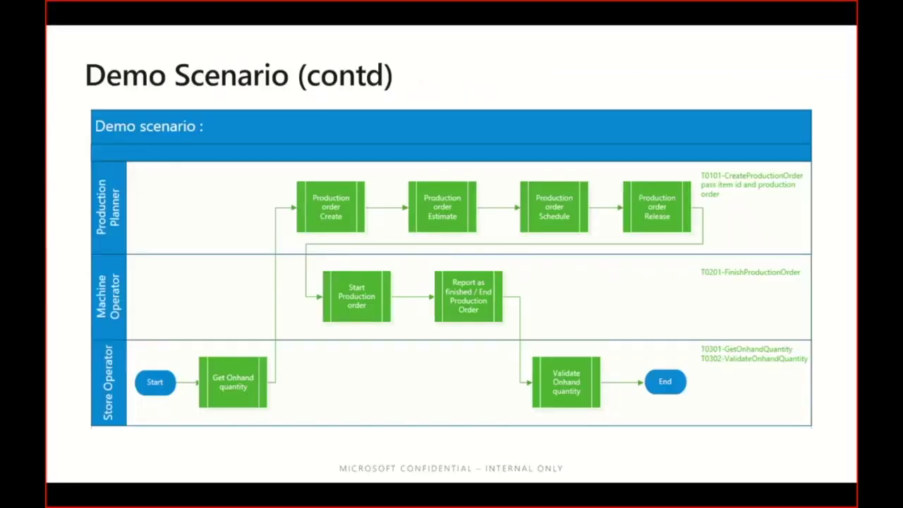
key("Right")
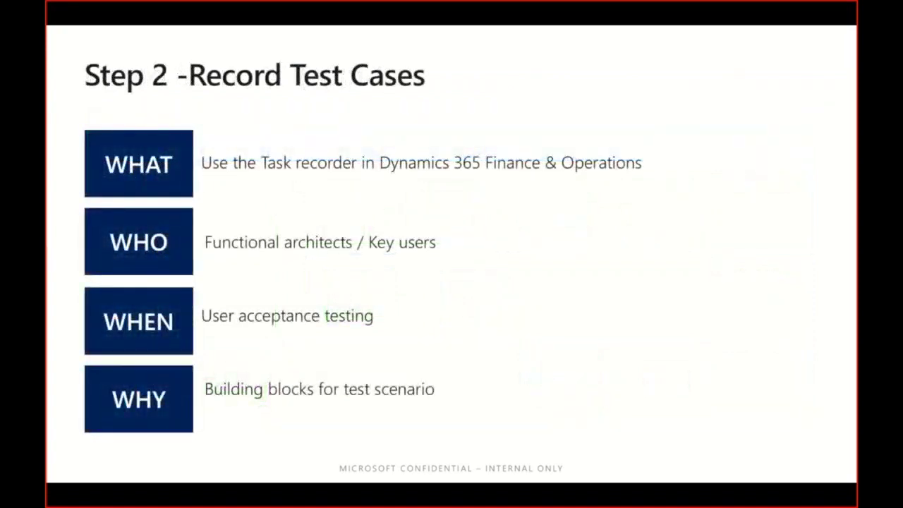
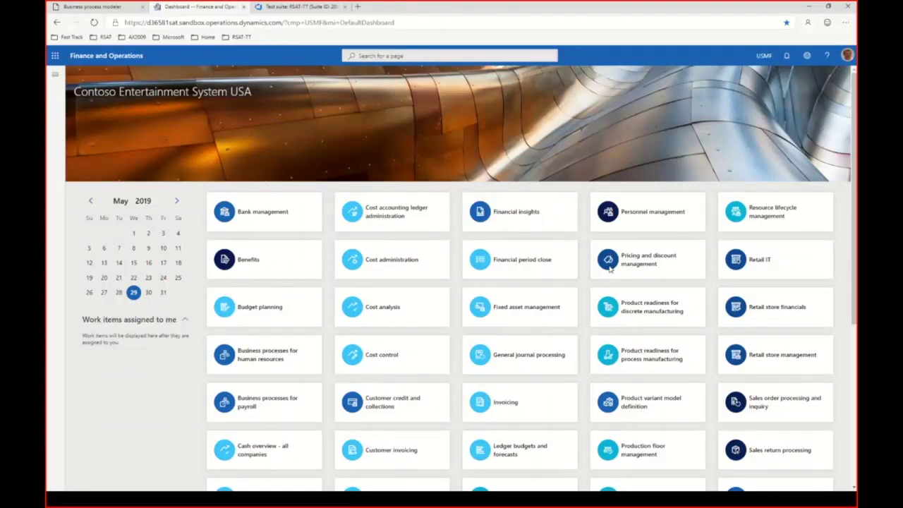
Step: Create and start a new task recording named T0101-CreateProductionOrder
left_click(806, 58)
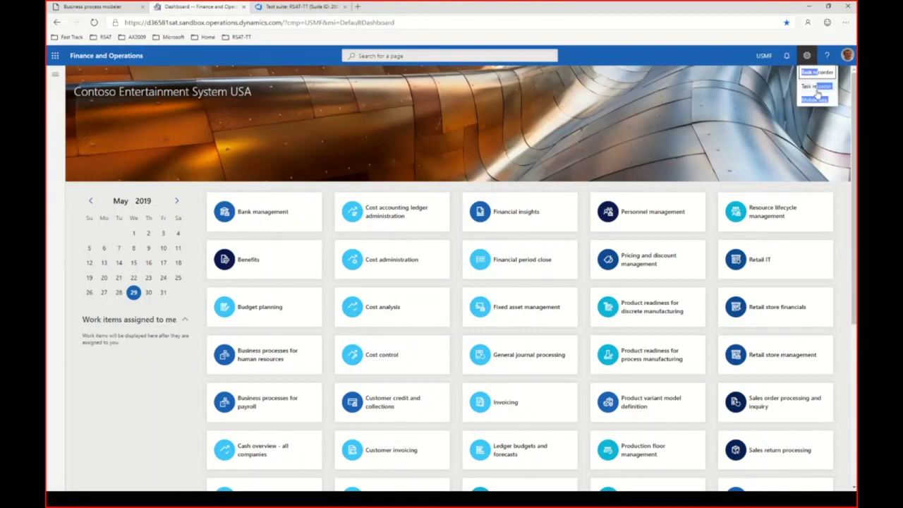
left_click_drag(828, 101, 815, 90)
left_click(815, 87)
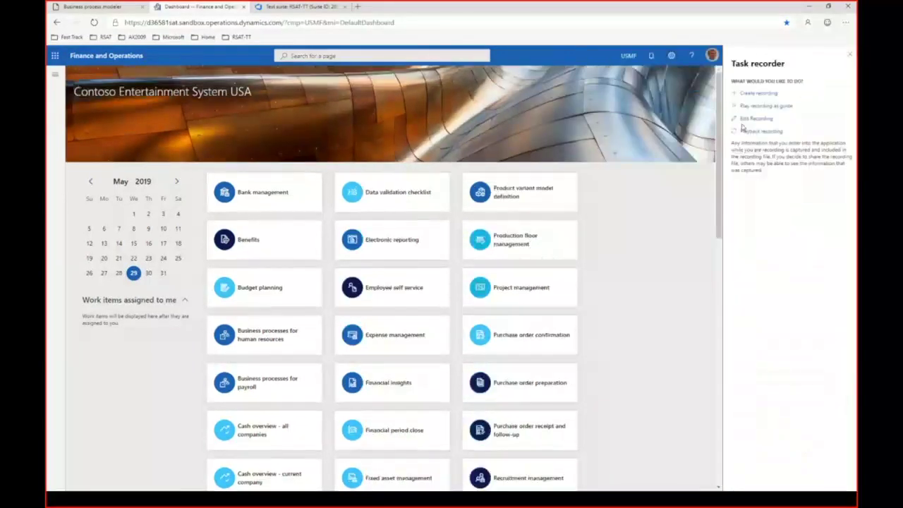
left_click(761, 95)
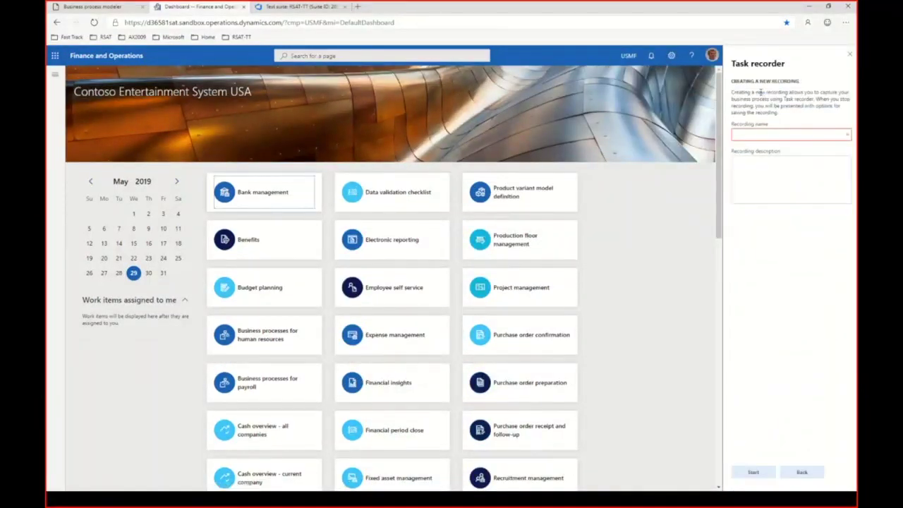
left_click(747, 135)
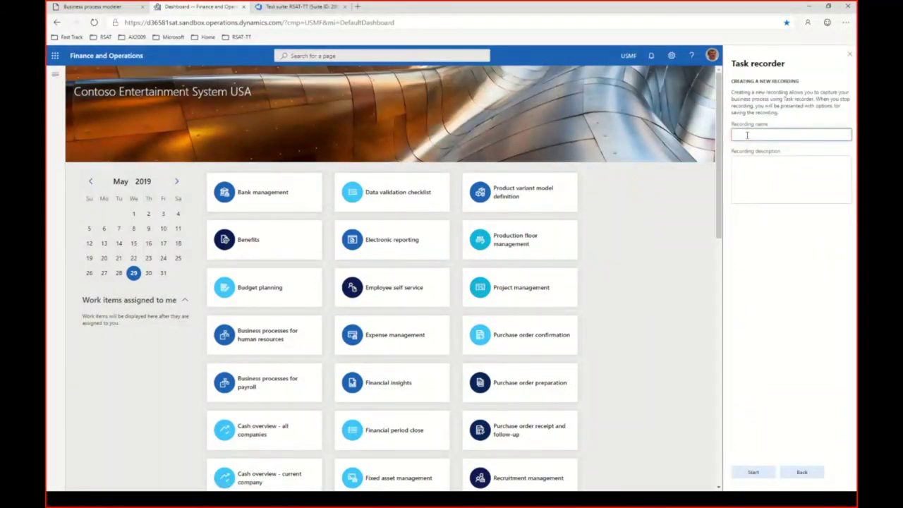
type("TC1")
type("01")
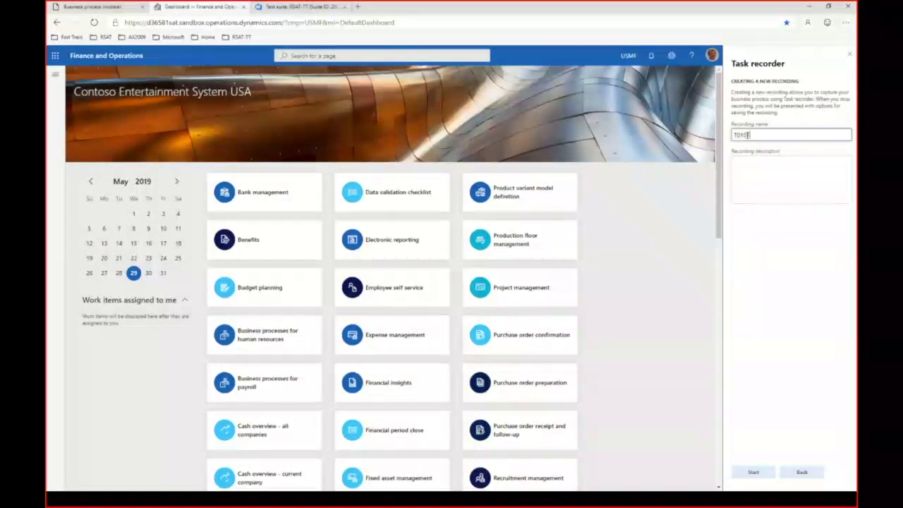
type("-")
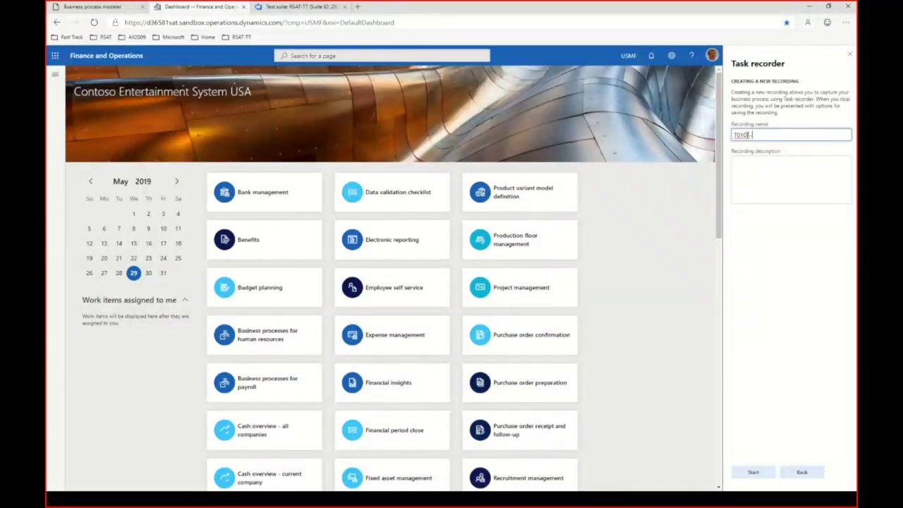
type("CreateProductionOrder")
left_click(753, 474)
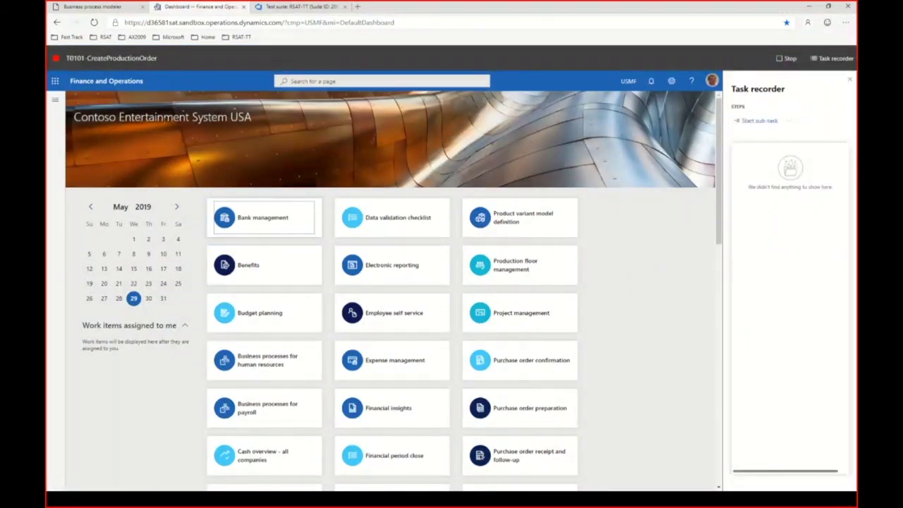
Step: Go to Production control > All production orders and start a new production order
left_click(55, 104)
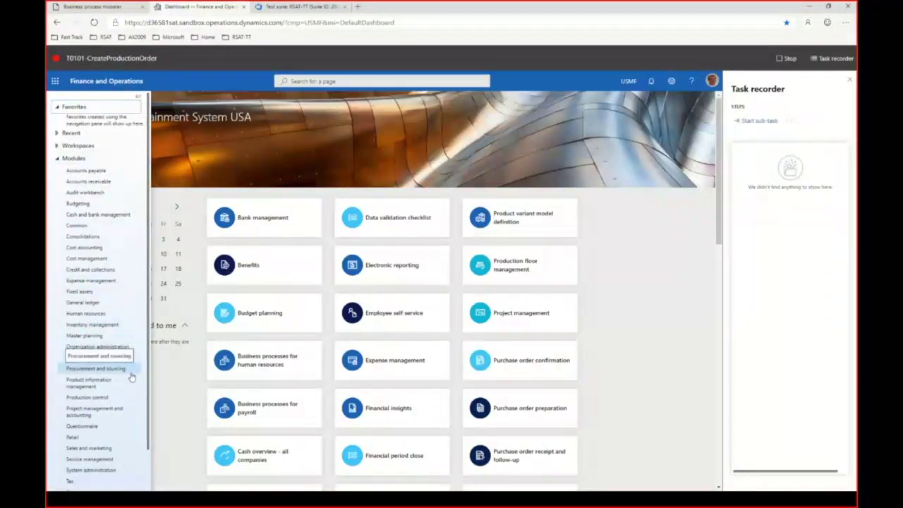
left_click(106, 399)
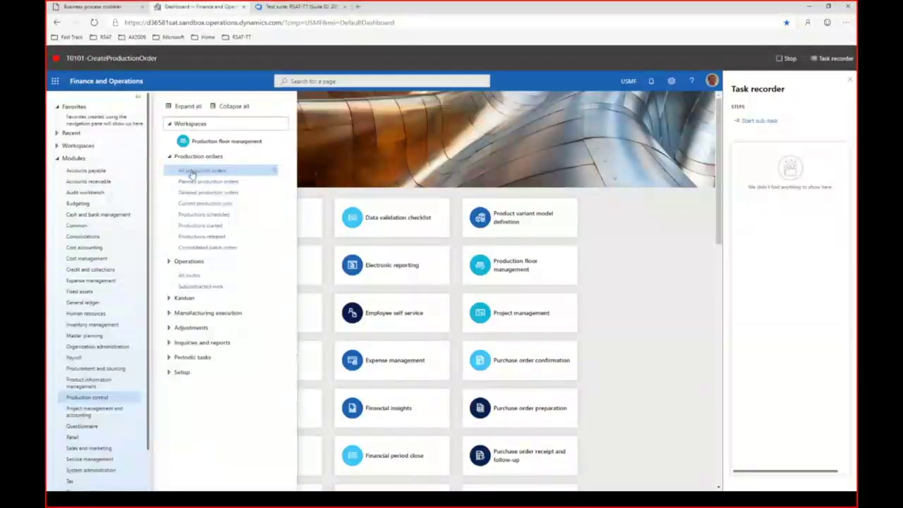
left_click(204, 173)
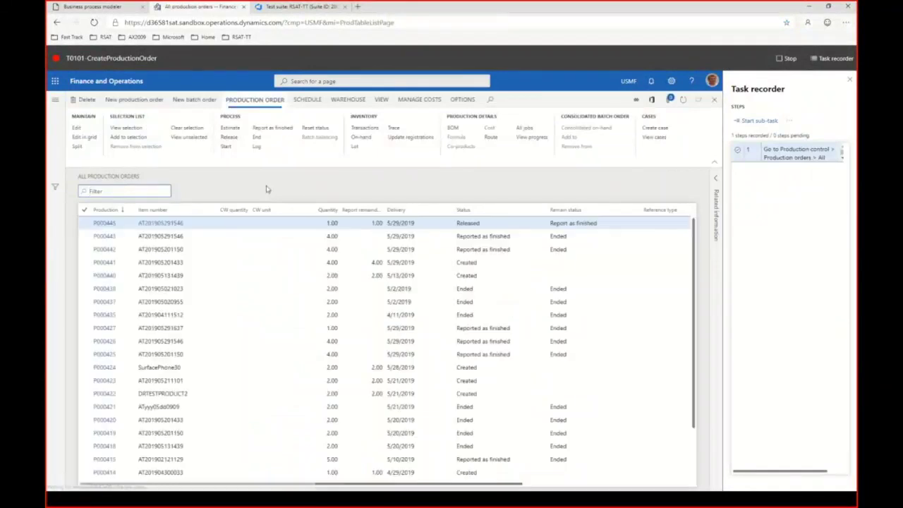
left_click(140, 103)
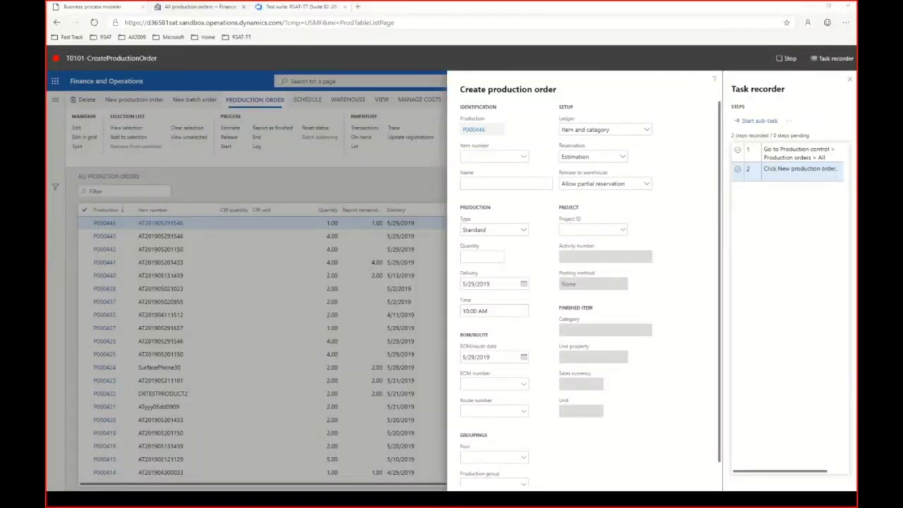
left_click(483, 158)
key("ctrl+v")
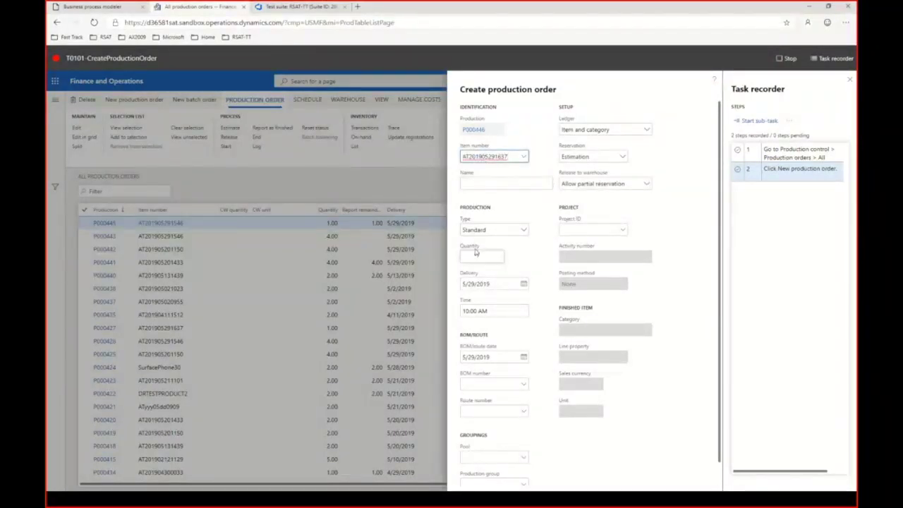
left_click(492, 184)
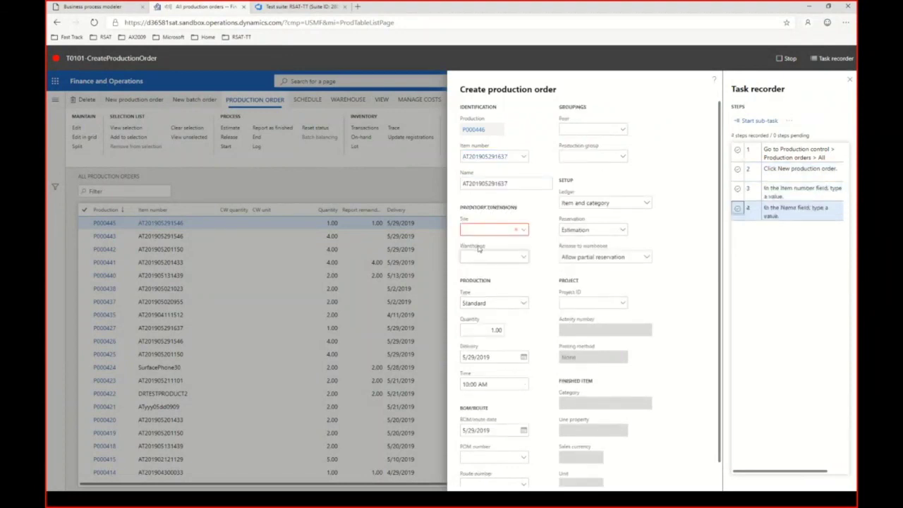
left_click(484, 229)
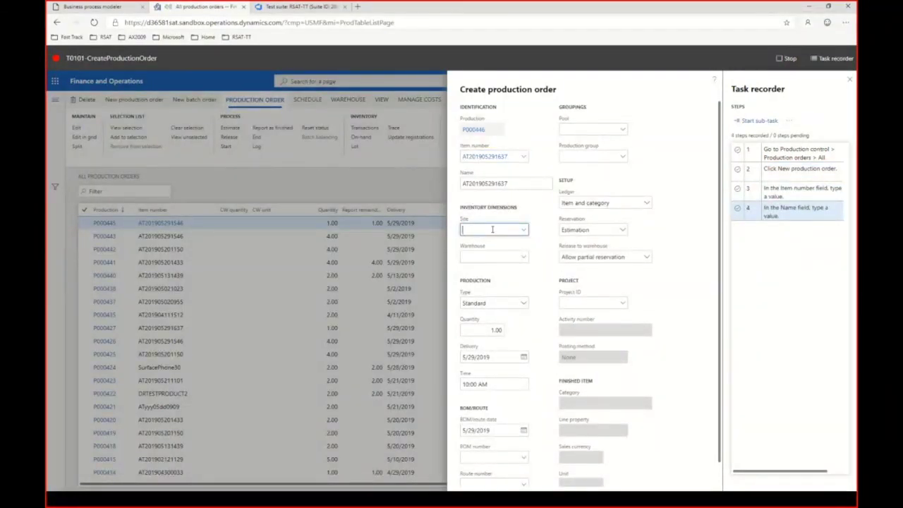
type("1")
key("Tab")
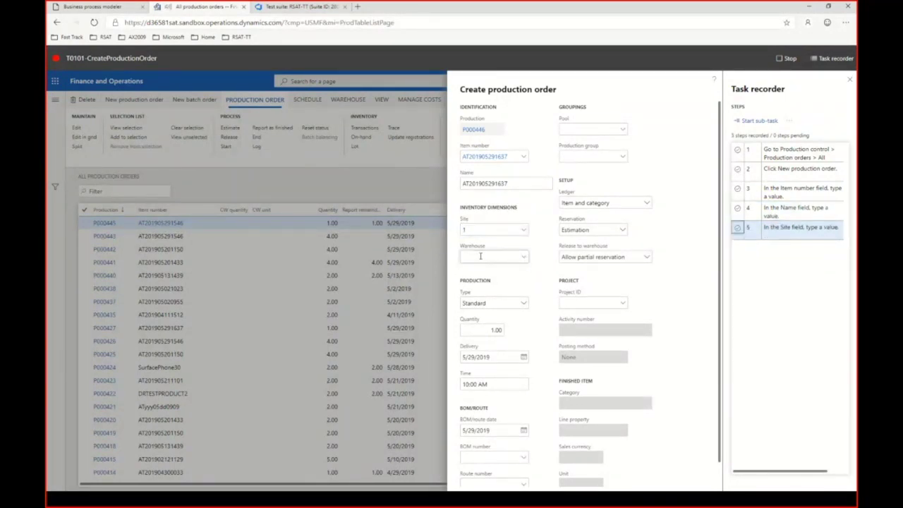
left_click(481, 256)
type("11")
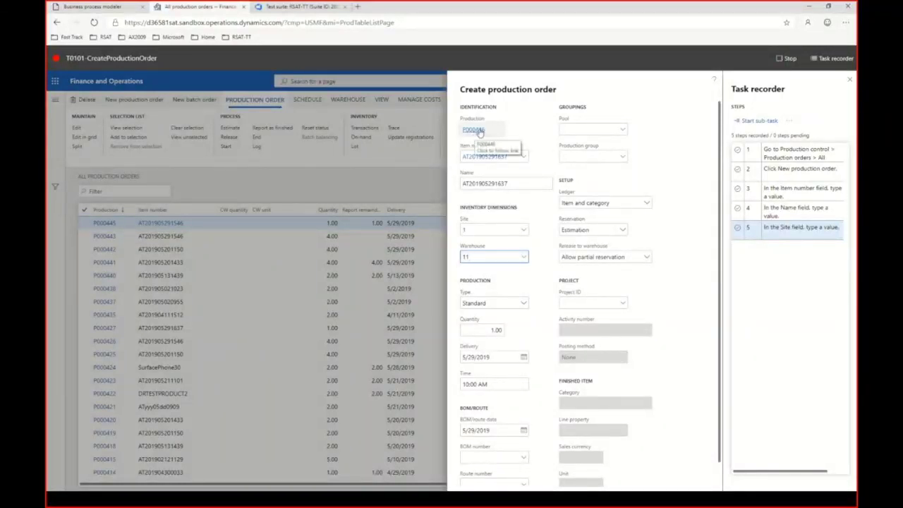
Step: Record Task recorder copy steps for the production number and the quantity fields
right_click(479, 132)
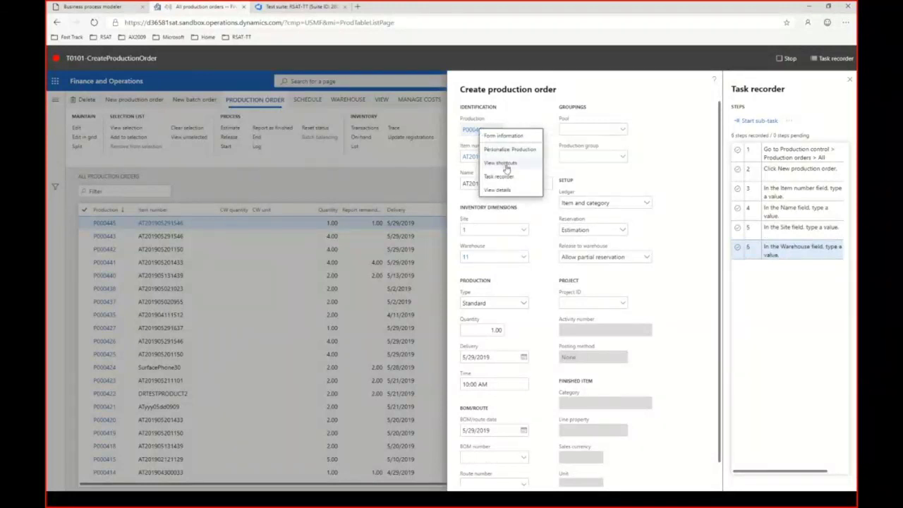
mouse_move(504, 177)
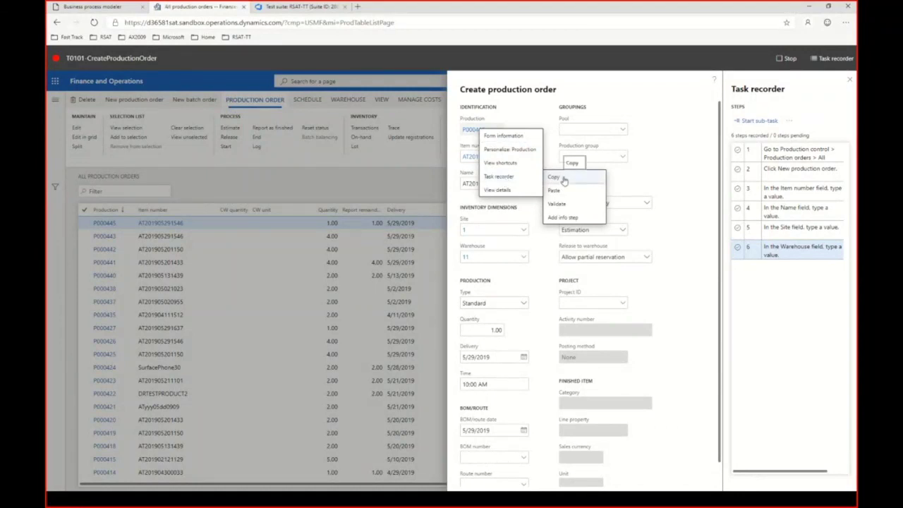
left_click(563, 179)
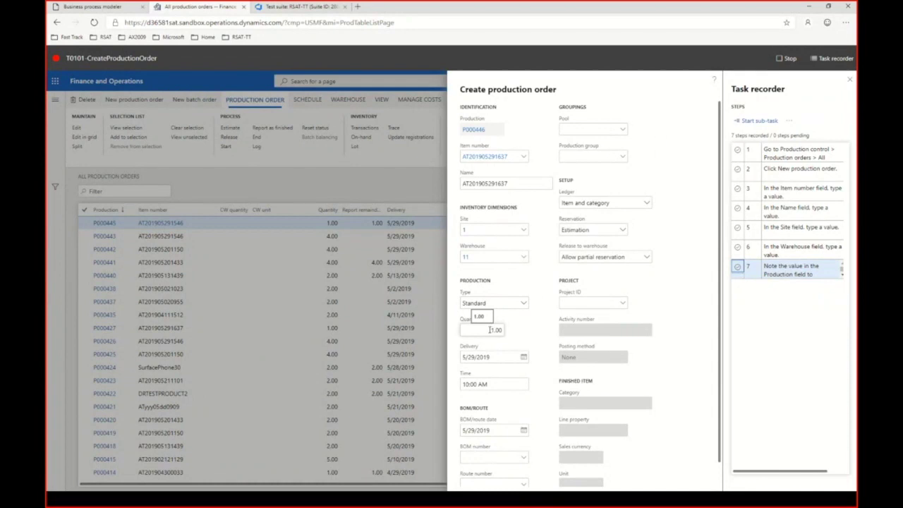
right_click(491, 330)
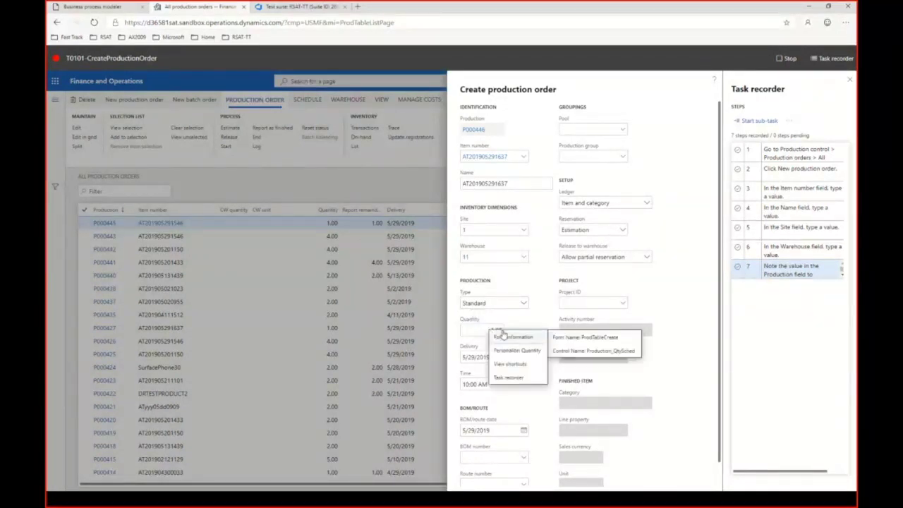
mouse_move(516, 378)
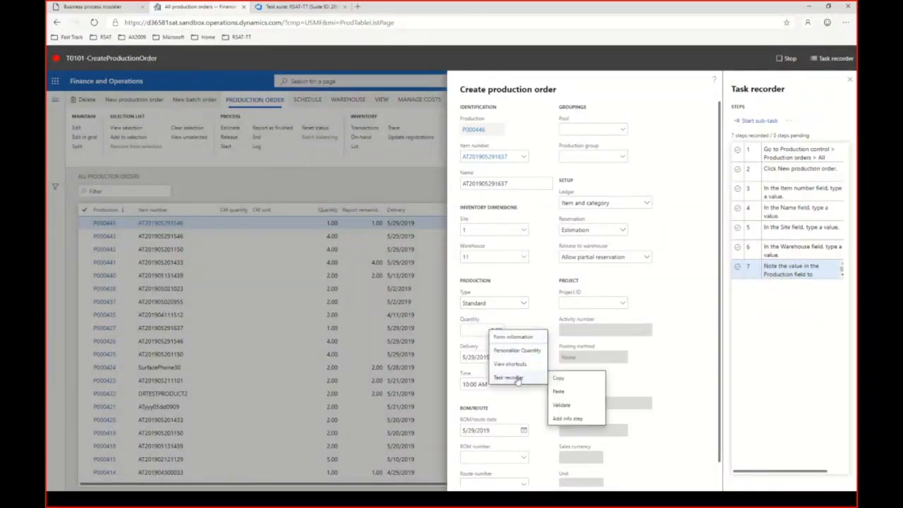
left_click(558, 379)
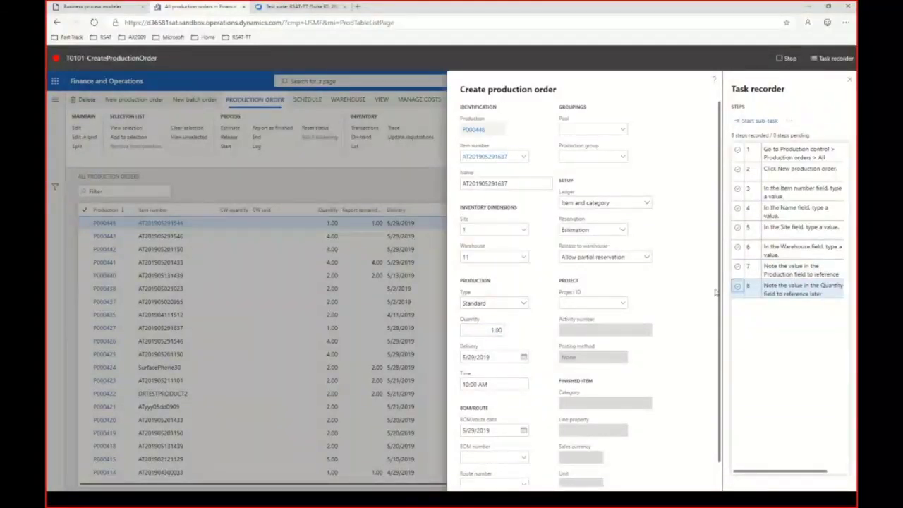
scroll(717, 310, "down", 1)
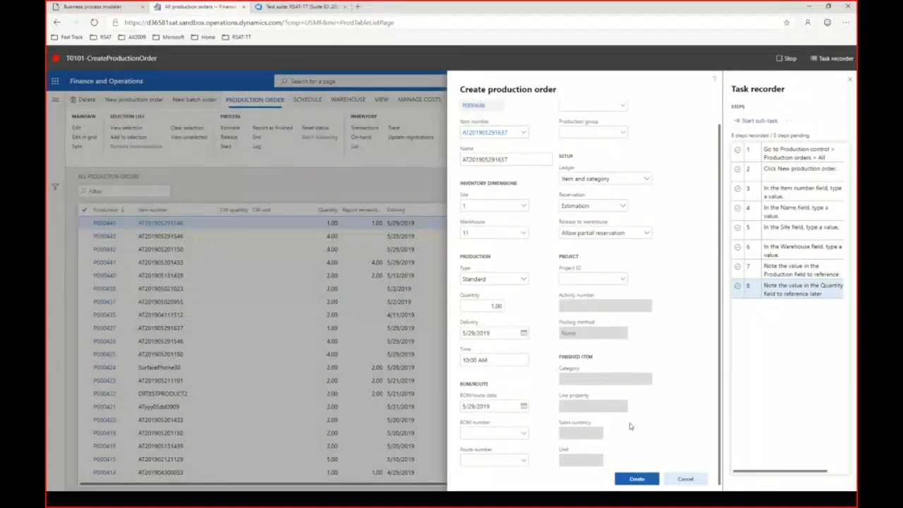
left_click(637, 479)
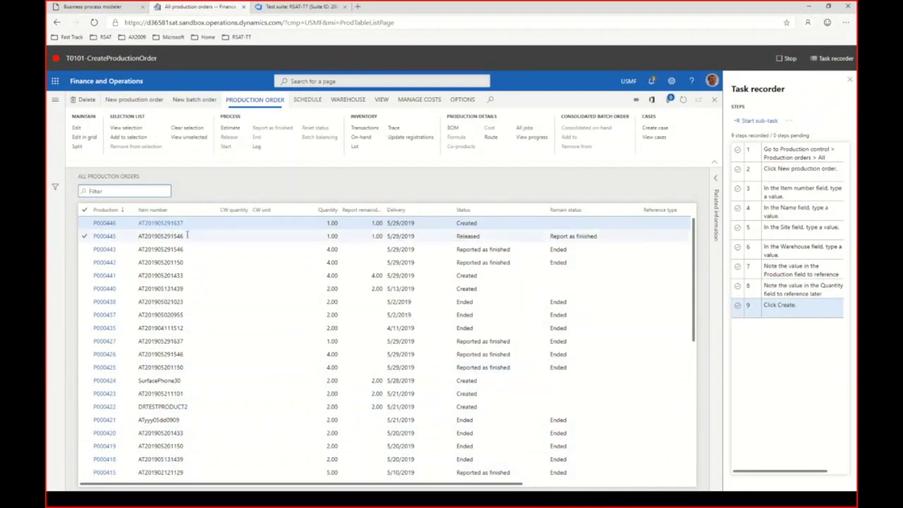
left_click(119, 191)
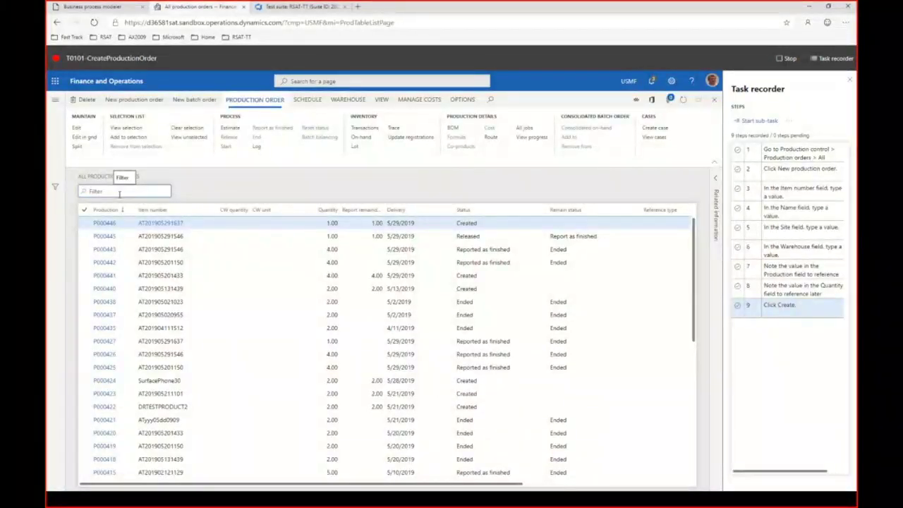
Step: Filter the production orders list to P000446, correcting the mistyped order number
type("P")
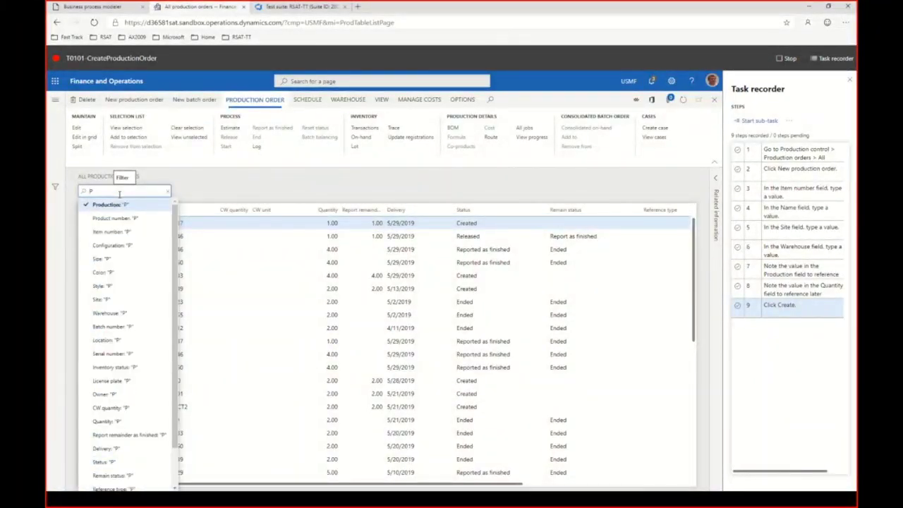
type("000")
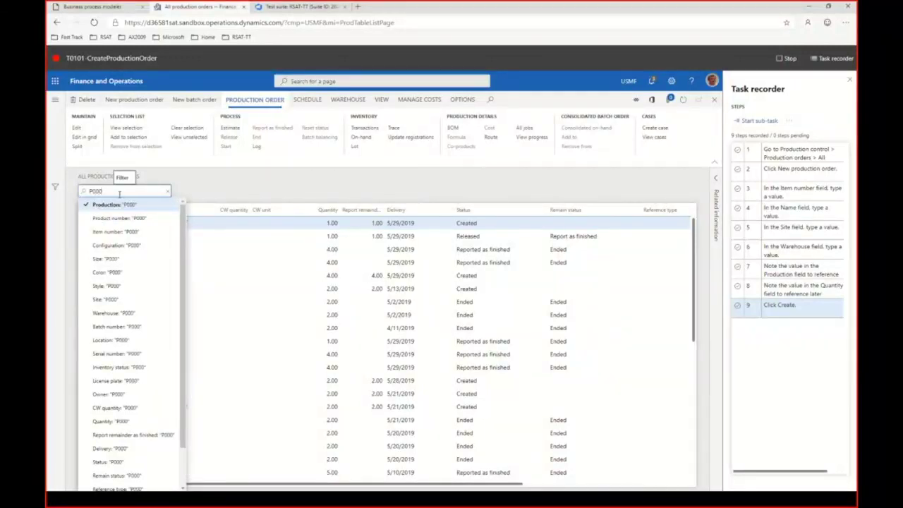
type("466")
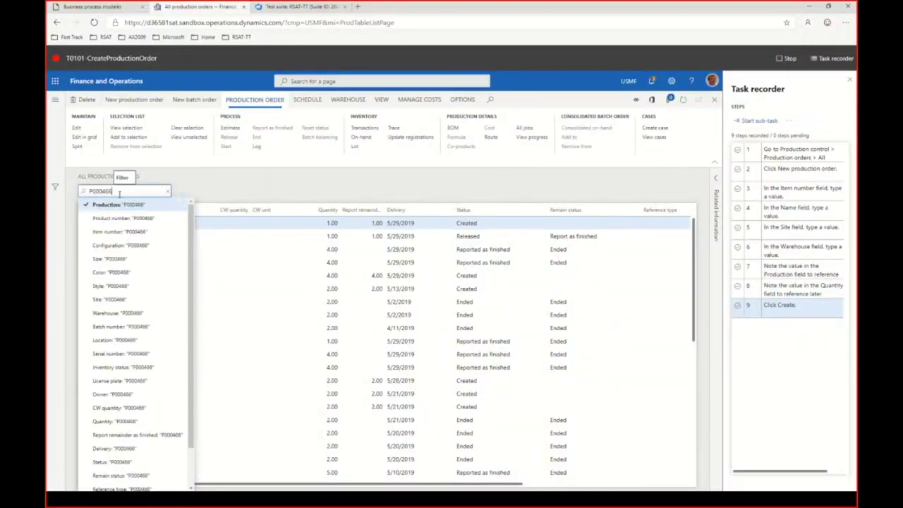
key("Return")
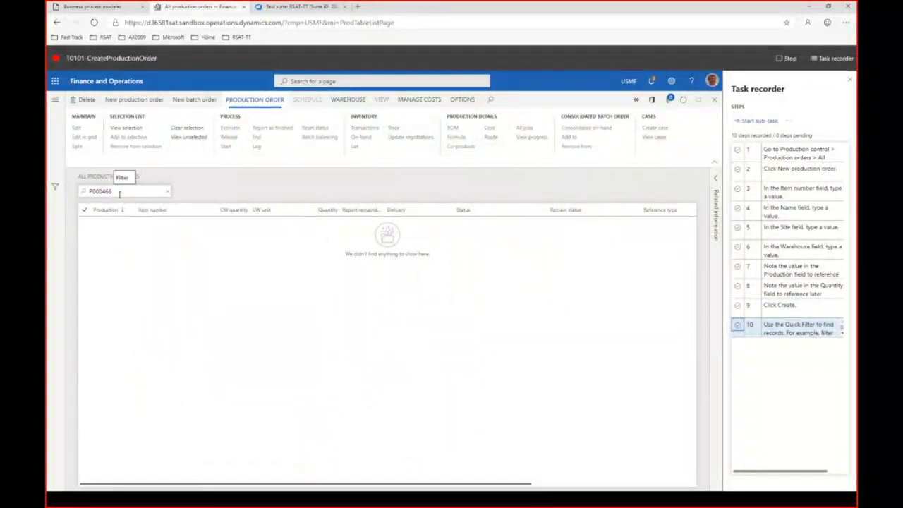
left_click(115, 192)
key("BackSpace")
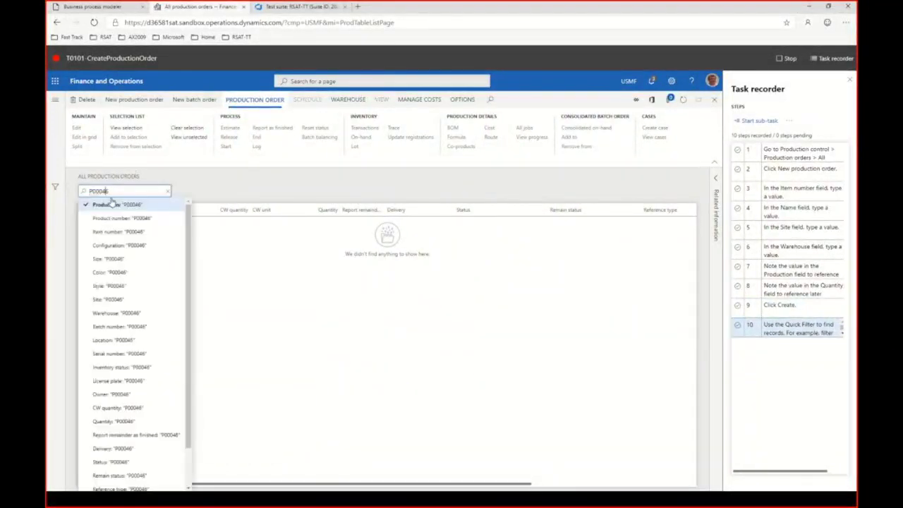
type("4")
key("Return")
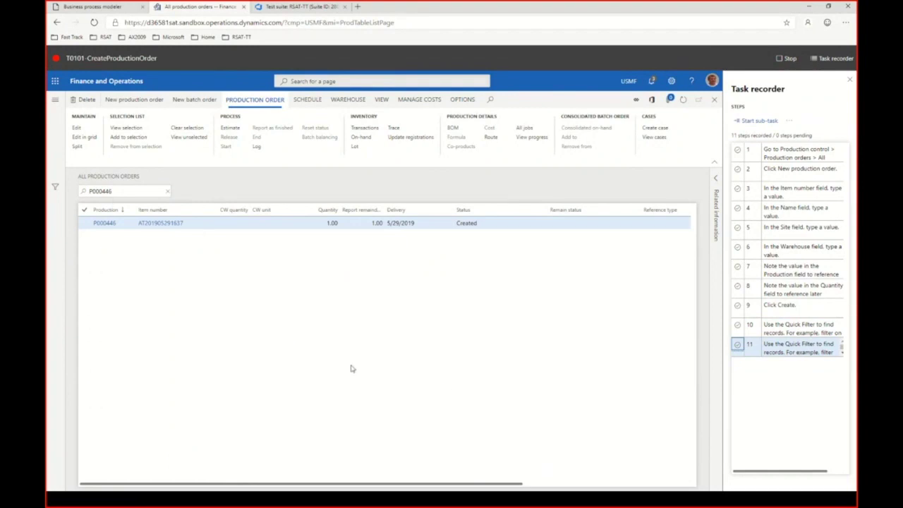
Step: Delete the mistaken recorded step 10 from the task recording
left_click(793, 329)
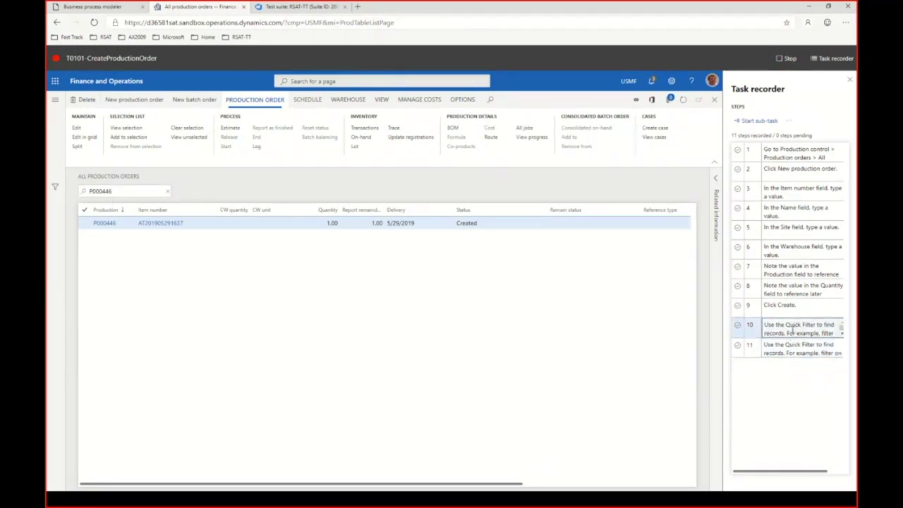
left_click(790, 124)
left_click(812, 145)
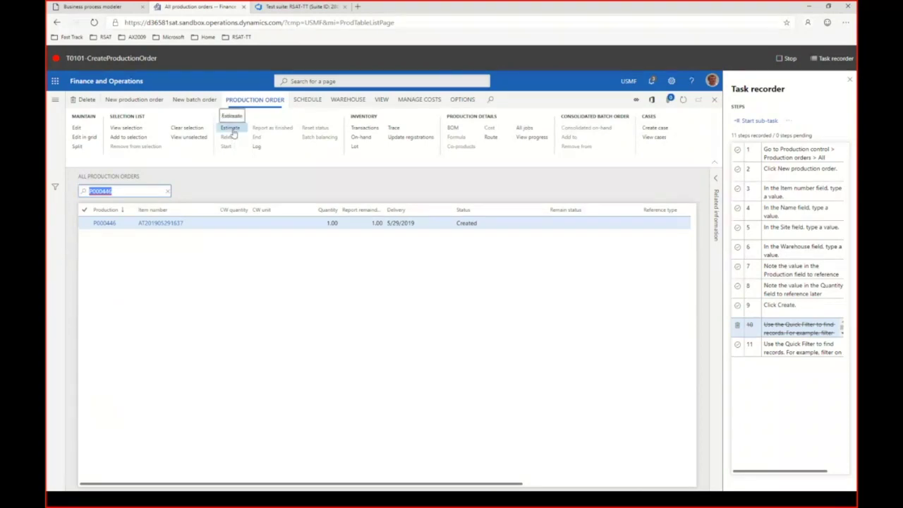
Step: Estimate and release production order P000446, then stop the recording
left_click(232, 133)
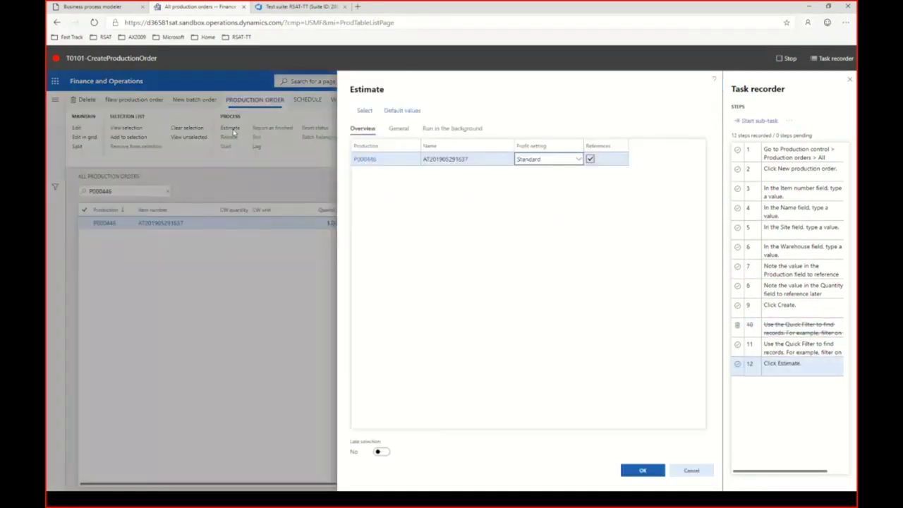
left_click(642, 471)
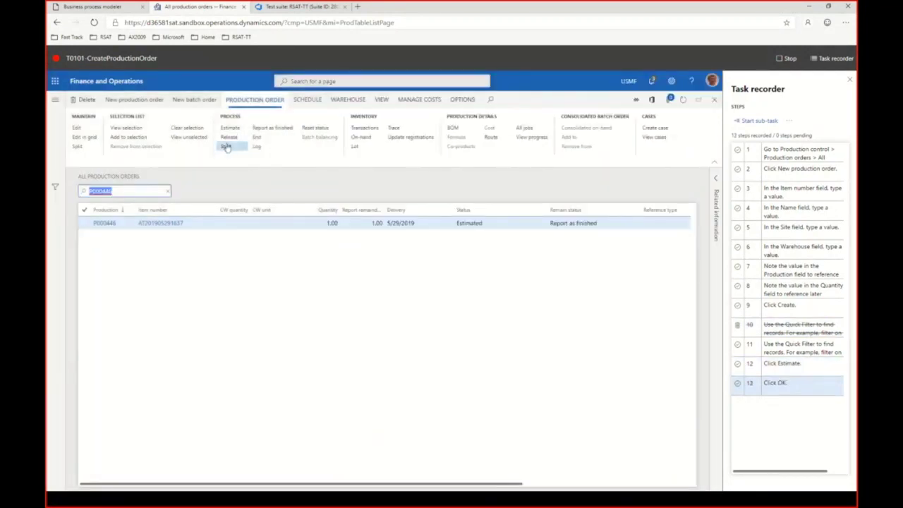
left_click(230, 138)
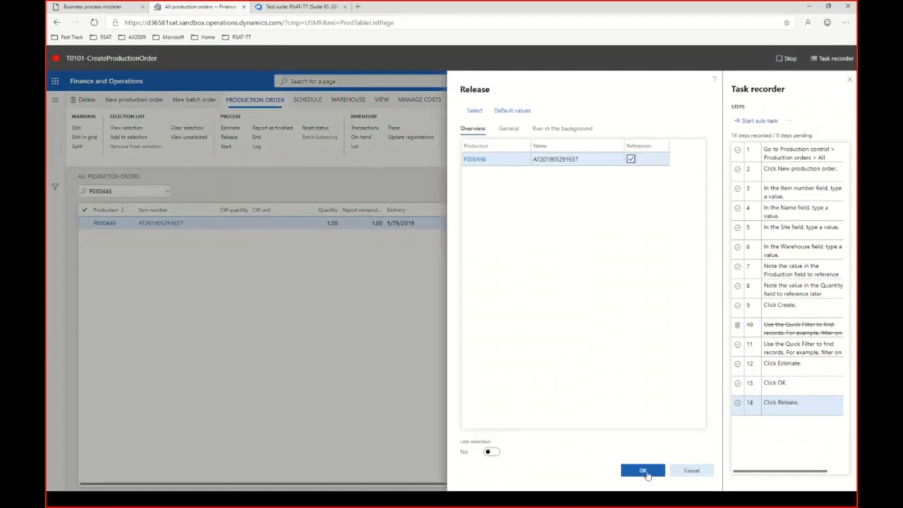
left_click(644, 470)
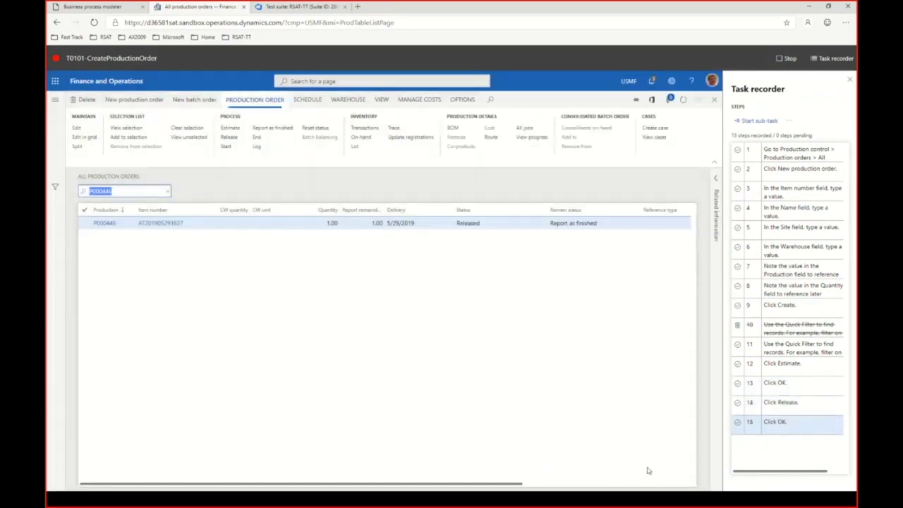
left_click(781, 60)
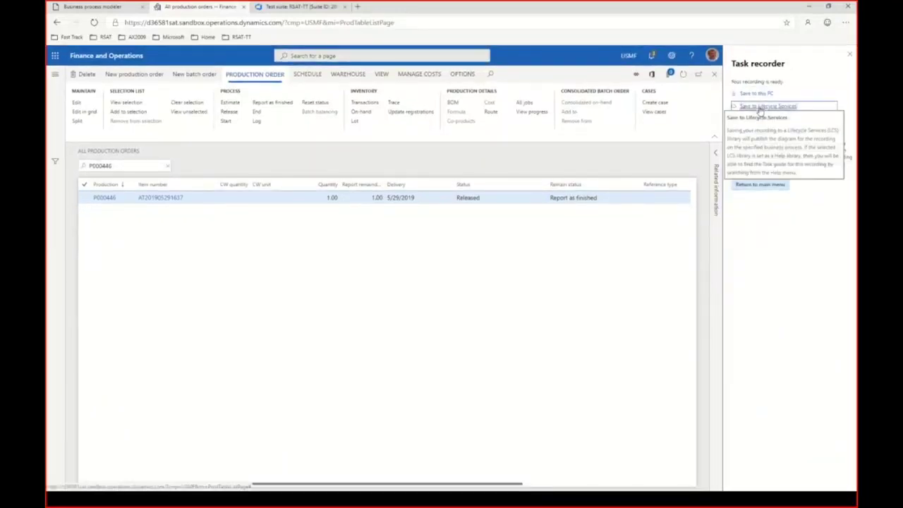
Step: Save the recording to Lifecycle Services under RSAT-TT > T01-ProductionPlanning > T0101-CreateProductionOrder
left_click(764, 106)
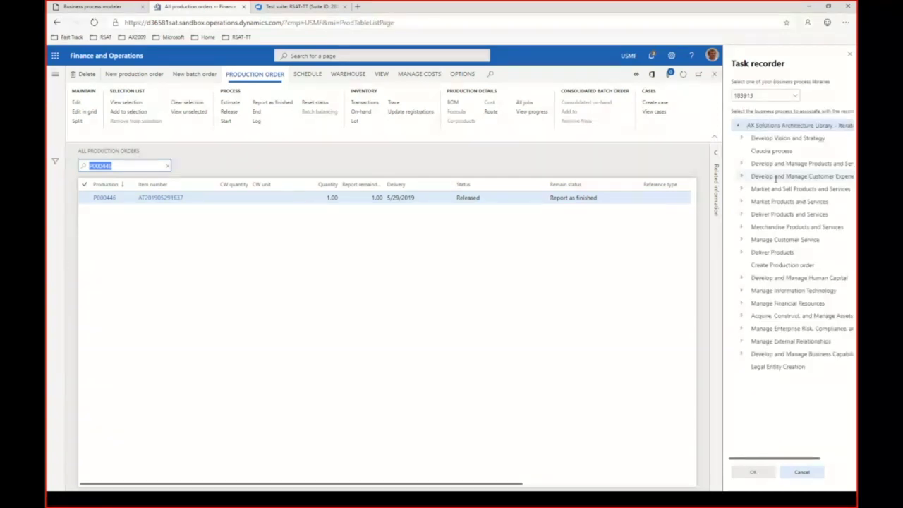
left_click(795, 96)
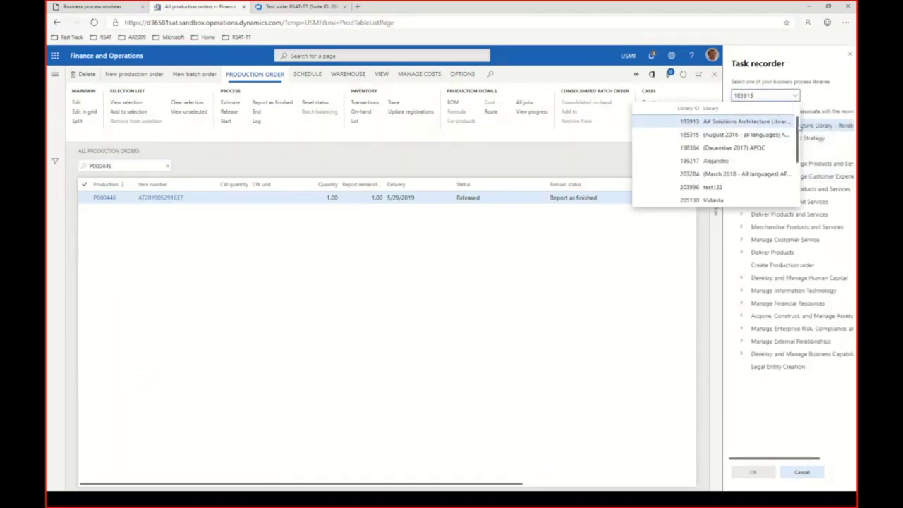
scroll(799, 129, "down", 2)
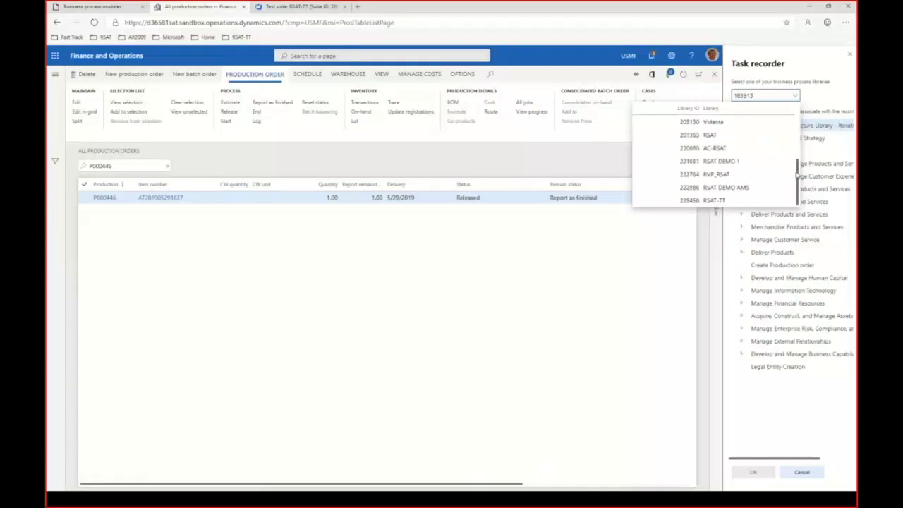
left_click(719, 202)
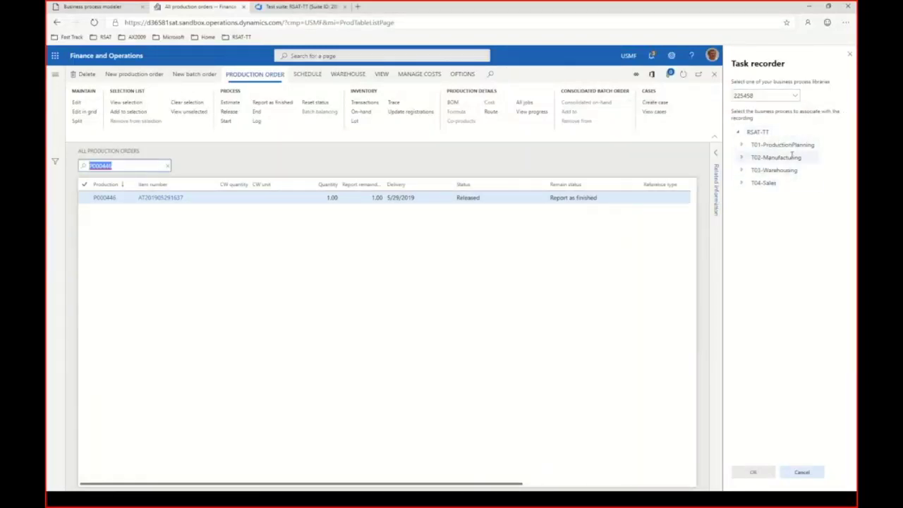
left_click(743, 145)
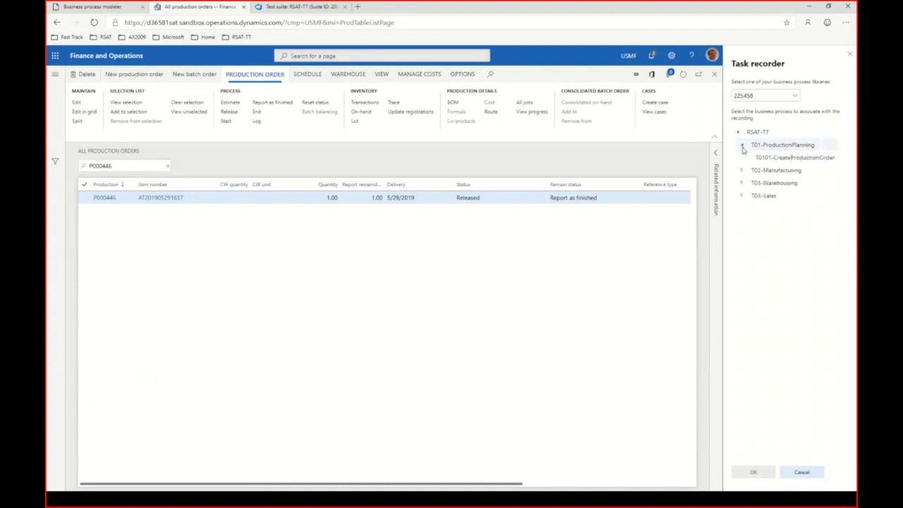
left_click(804, 158)
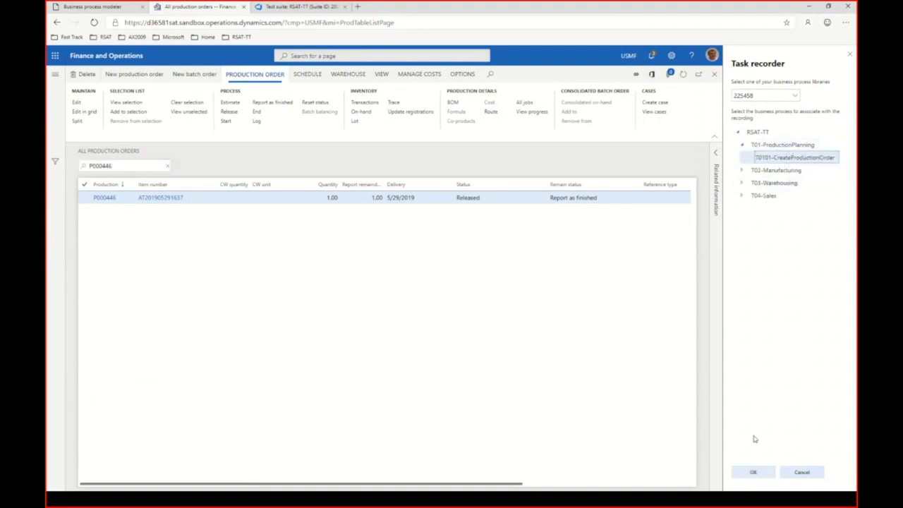
left_click(752, 473)
Step: Save the recording as T0101-CreateProductionOrder.axtr in the Downloads\RSAT folder on this PC
left_click(813, 472)
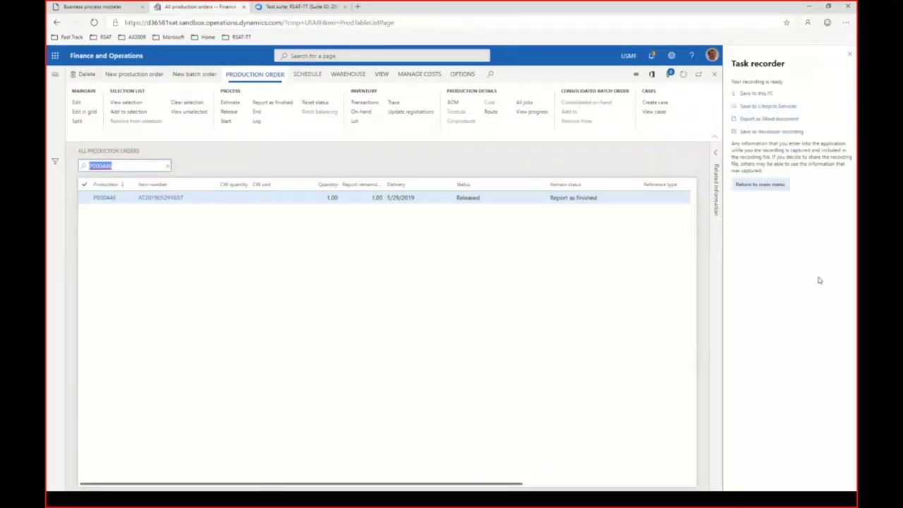
left_click(762, 95)
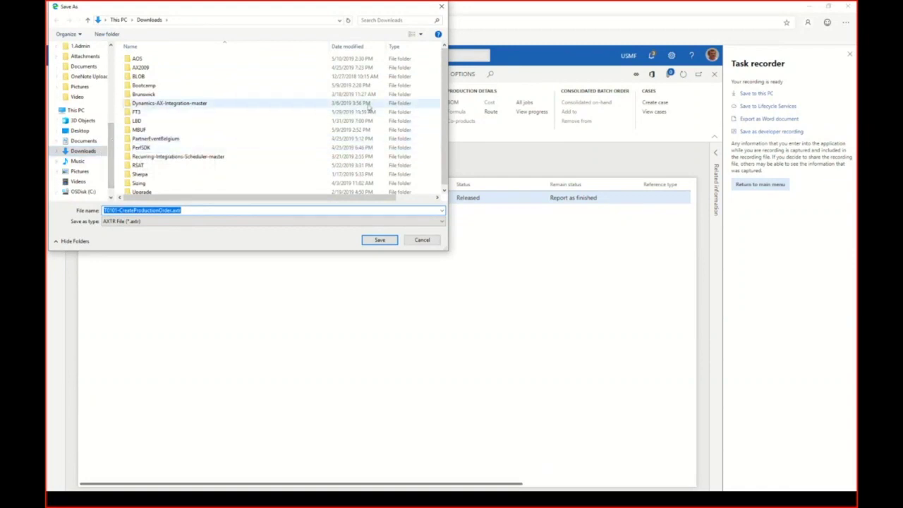
scroll(395, 120, "down", 1)
left_click(149, 164)
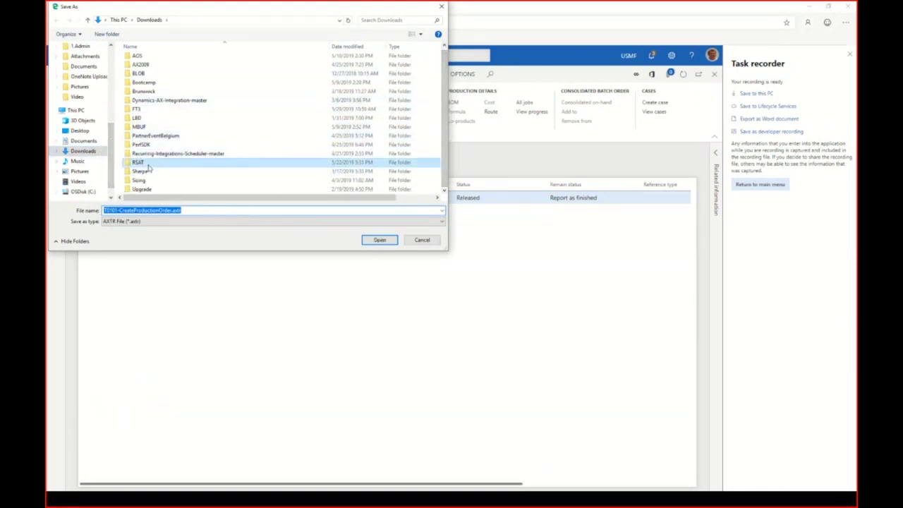
double_click(149, 167)
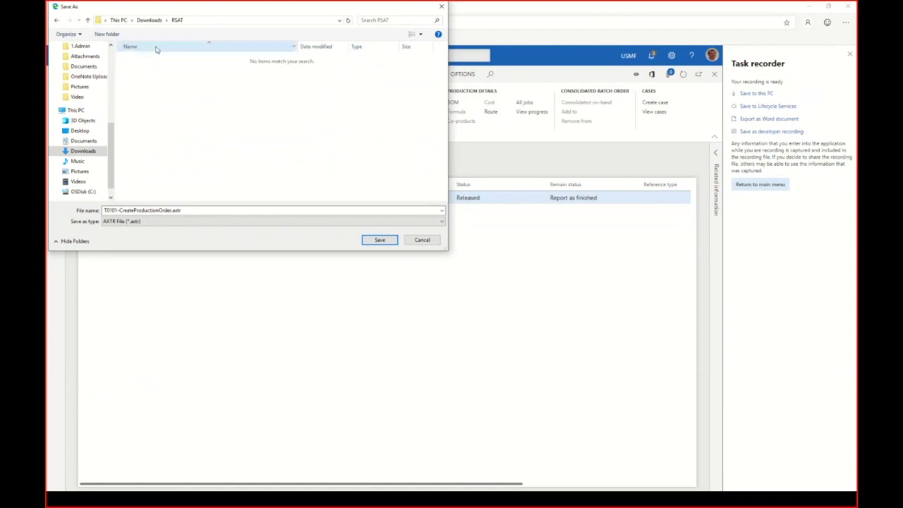
left_click(375, 241)
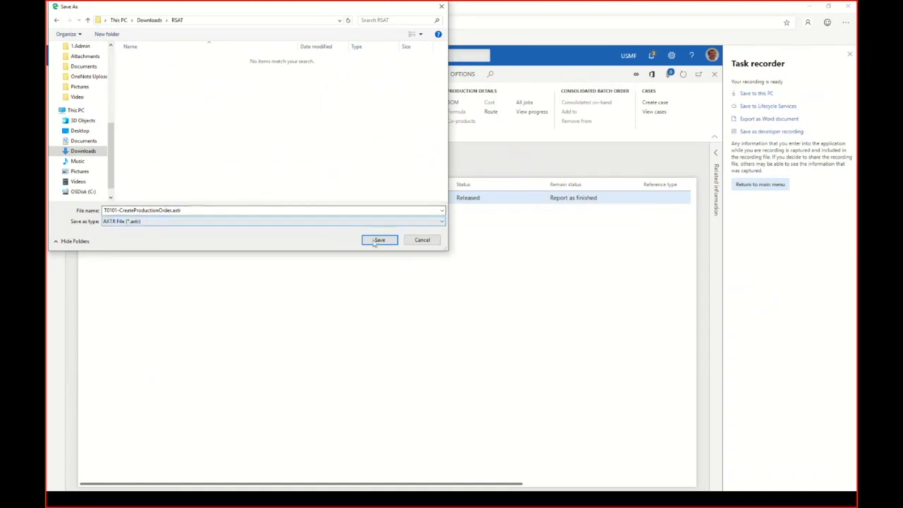
left_click(379, 240)
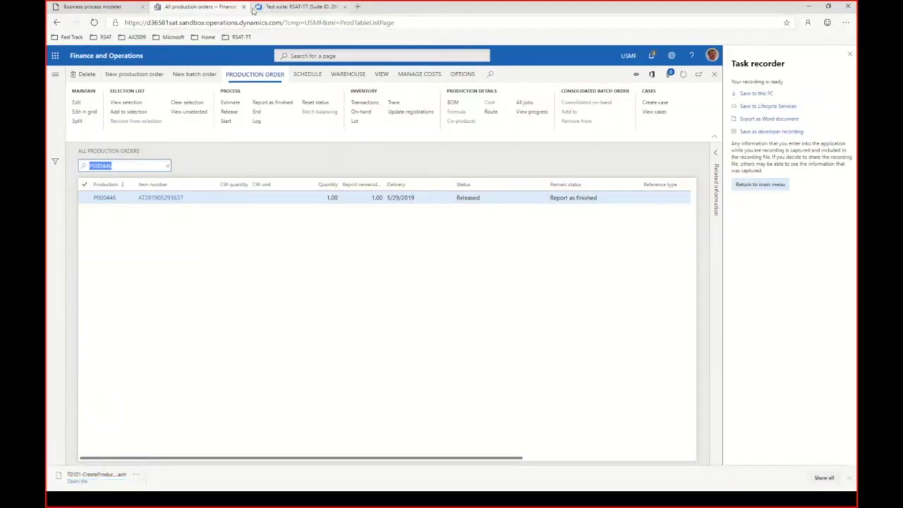
Step: Start an AXTR upload for the T0101-CreateProductionOrder process in Business process modeler
left_click(119, 8)
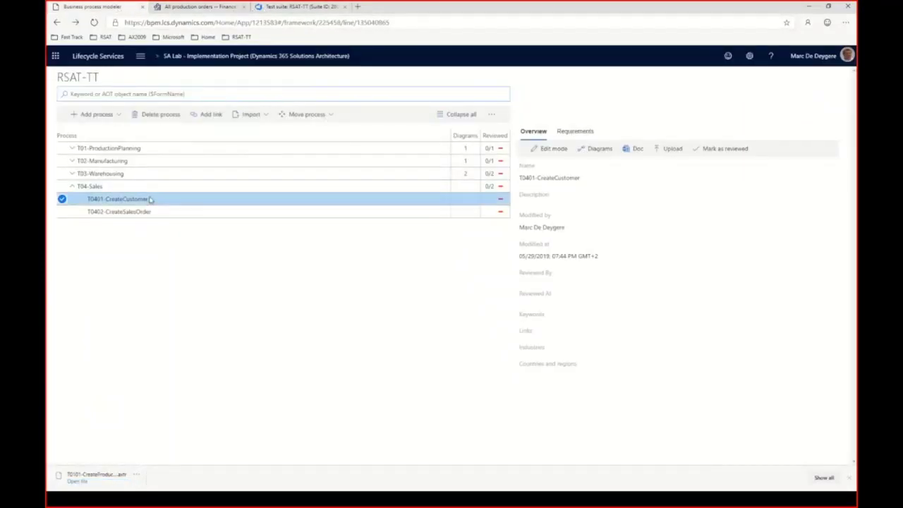
left_click(73, 150)
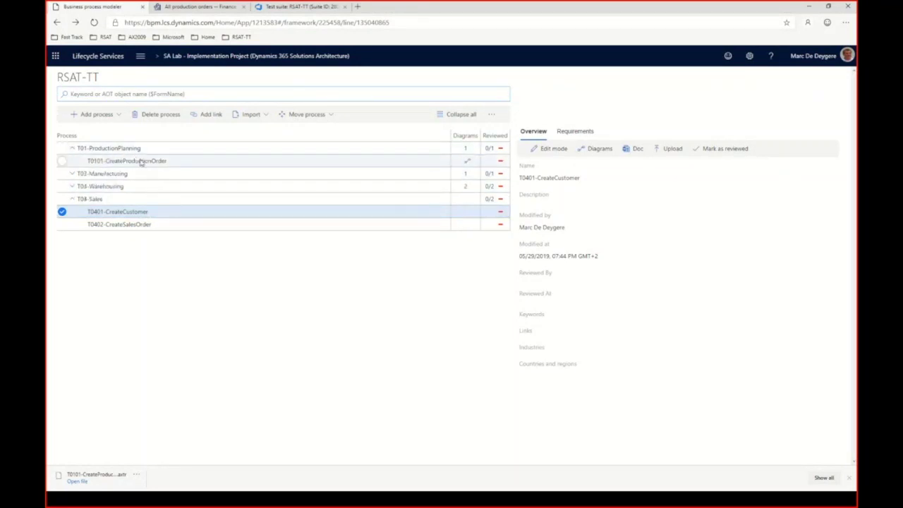
left_click(140, 161)
left_click(672, 149)
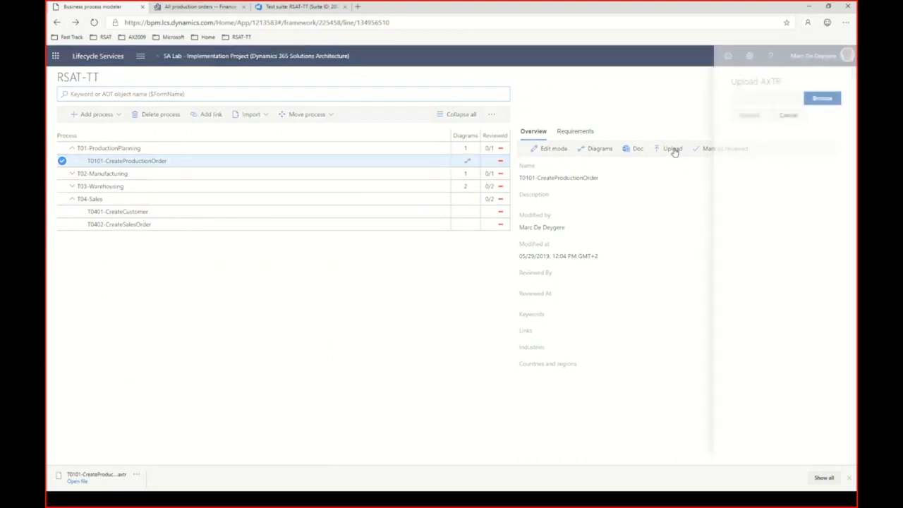
left_click(816, 99)
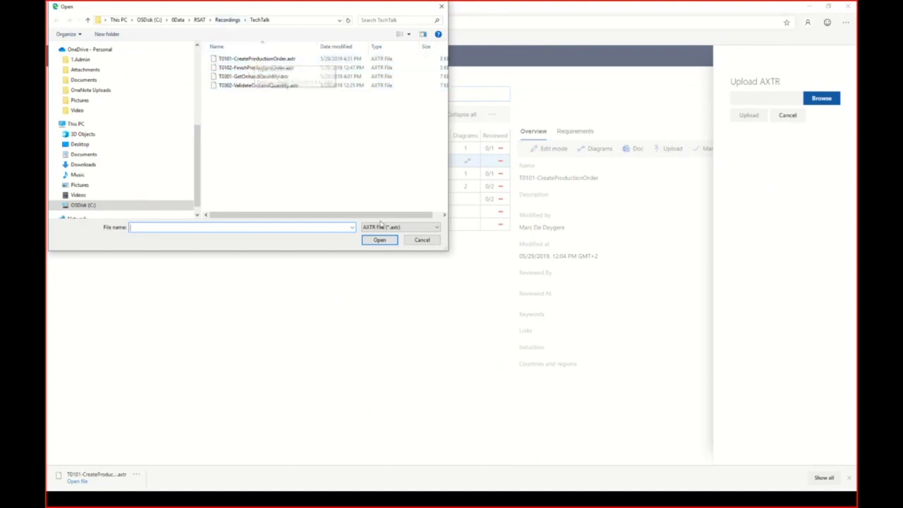
Step: Cancel the file chooser and the AXTR upload, and return to All production orders
left_click(422, 240)
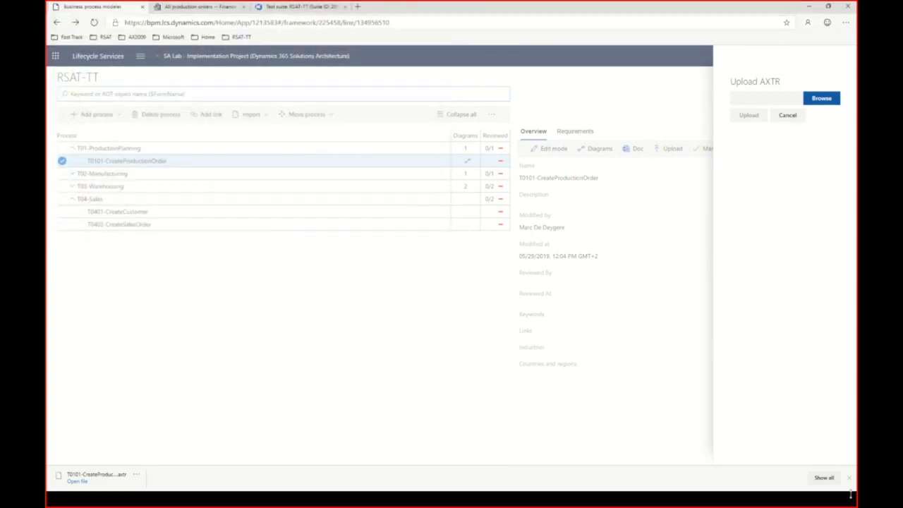
left_click(849, 478)
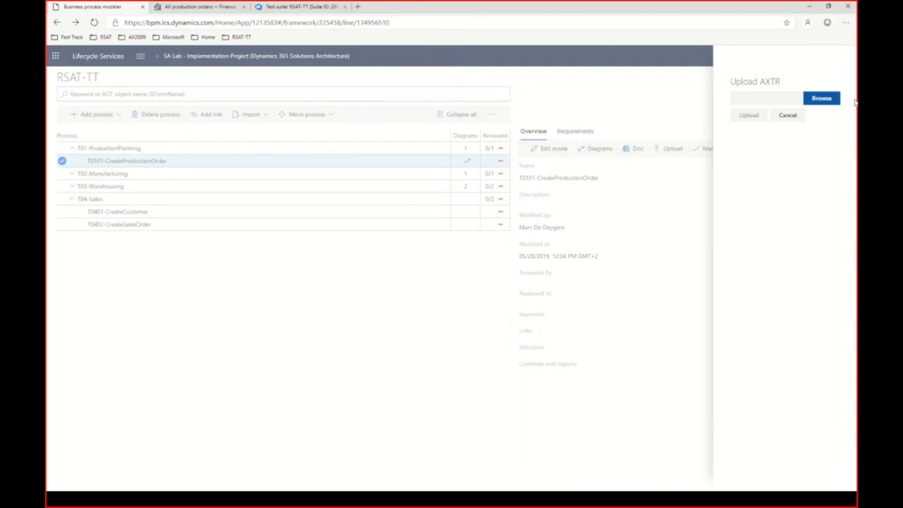
left_click(790, 115)
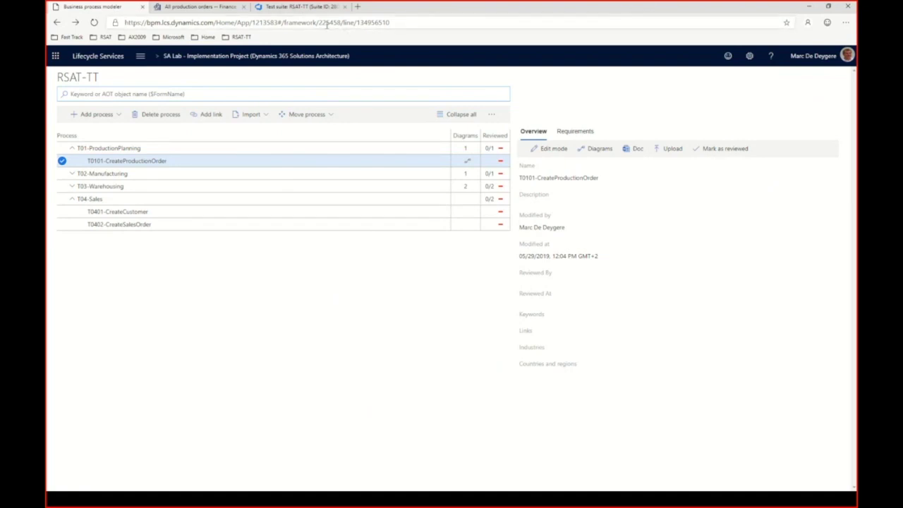
left_click(197, 7)
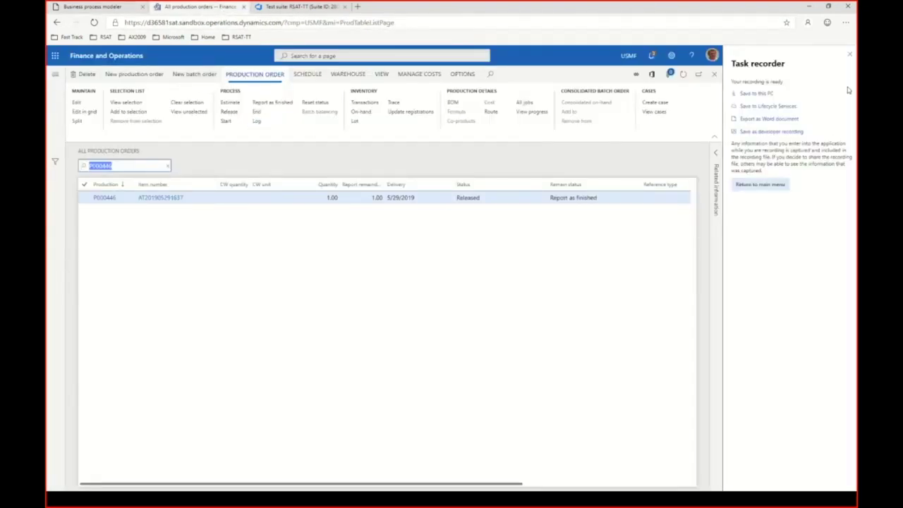
Step: Close the Task recorder pane and return to the Contoso Entertainment System USA dashboard
left_click(850, 56)
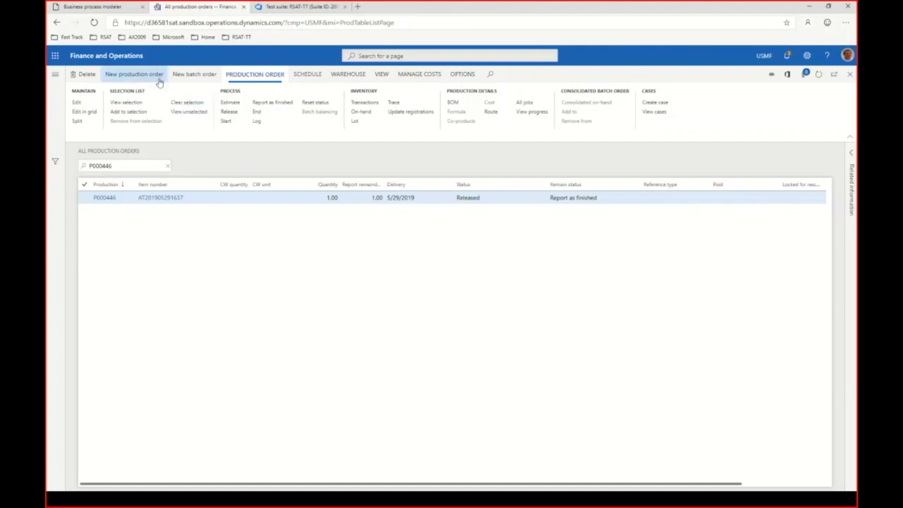
left_click(124, 59)
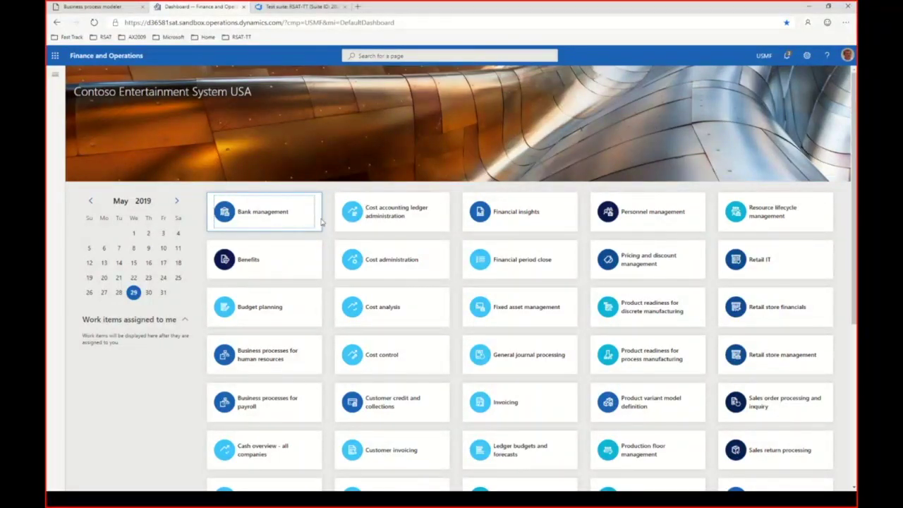
Step: From Settings > Task recorder, create and start a recording named 'T0201-FinishProductionOrder'
left_click(806, 55)
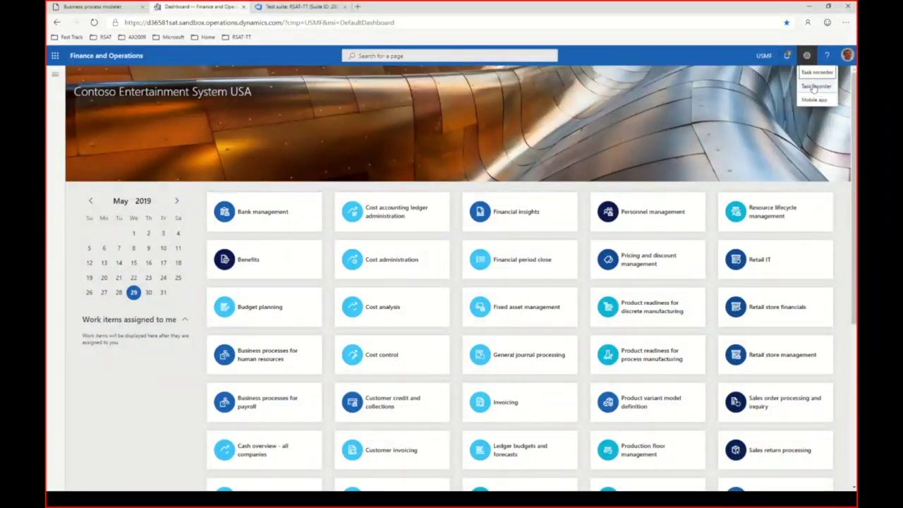
left_click(815, 86)
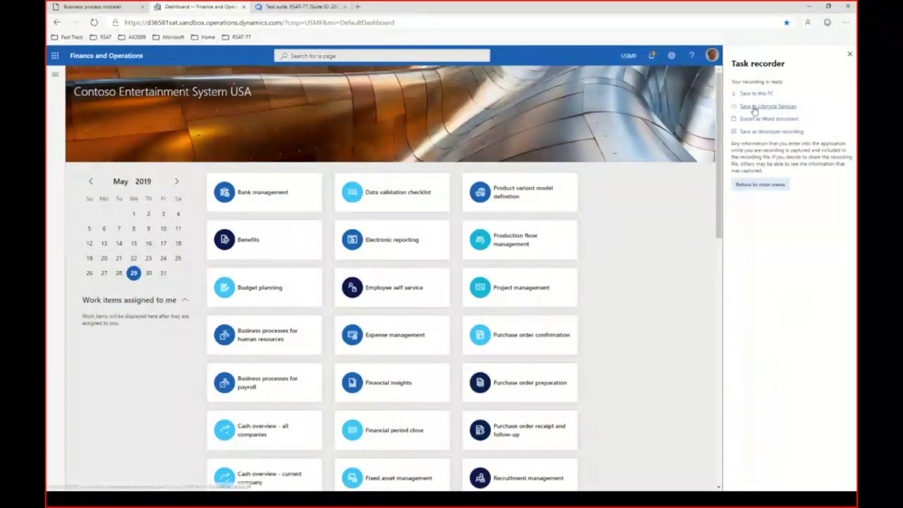
left_click(760, 184)
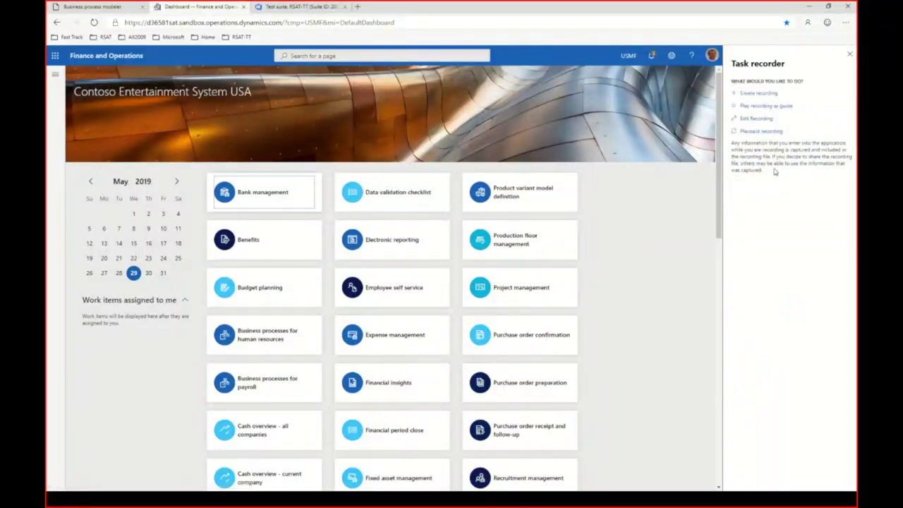
left_click(758, 93)
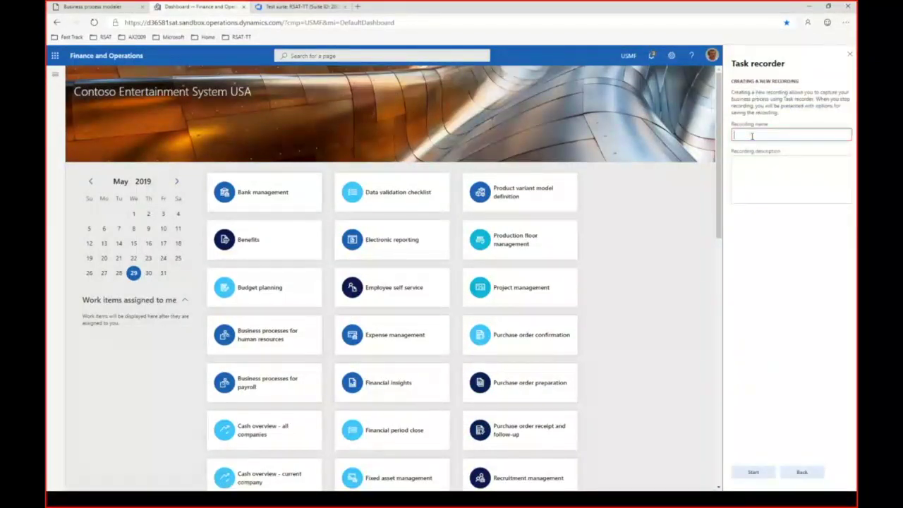
type("T0201-FinishProductionOrder")
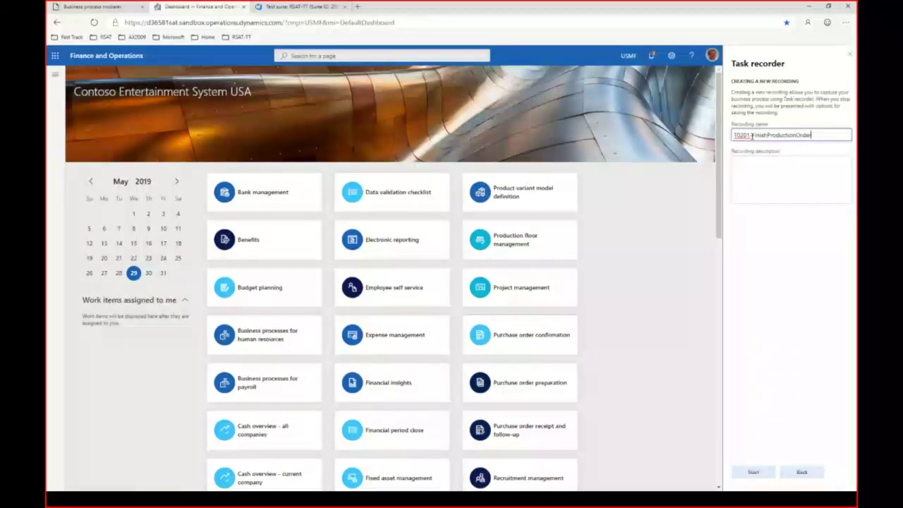
left_click(752, 471)
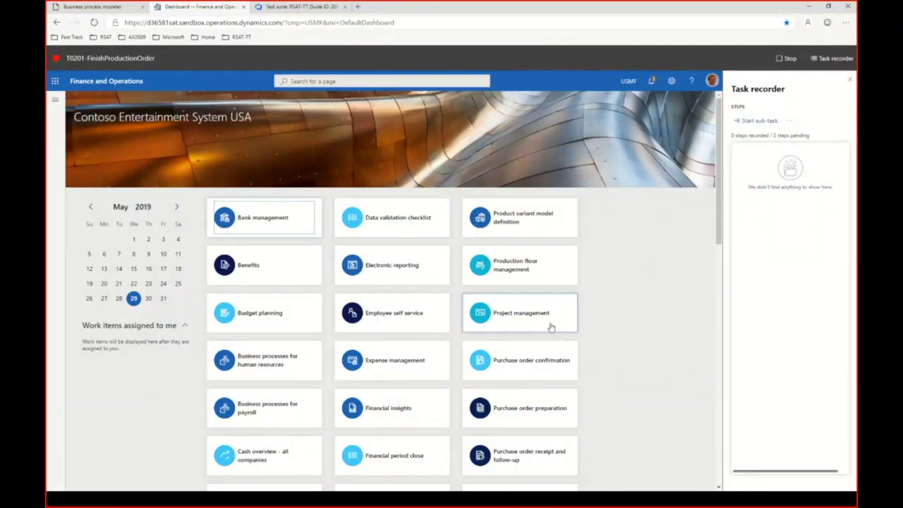
Step: Open Production control > All production orders and filter the list to P000446
left_click(55, 99)
left_click(192, 172)
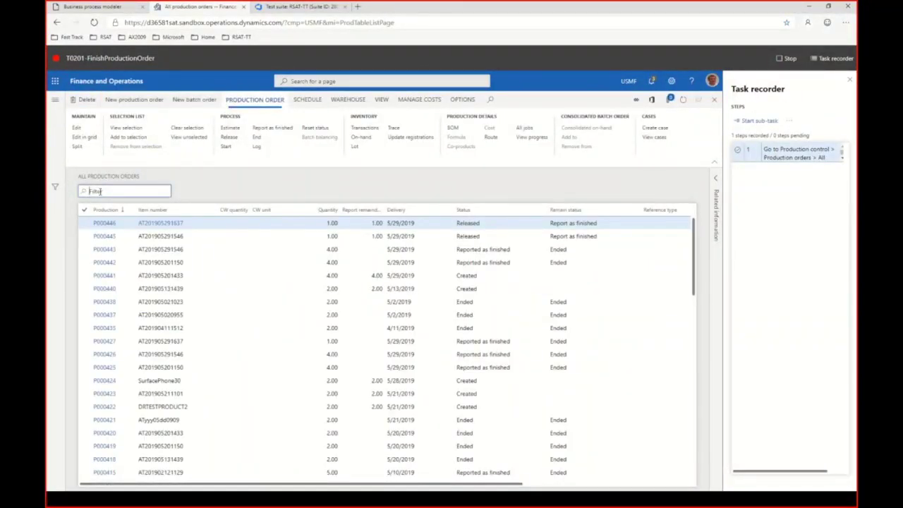
type("P")
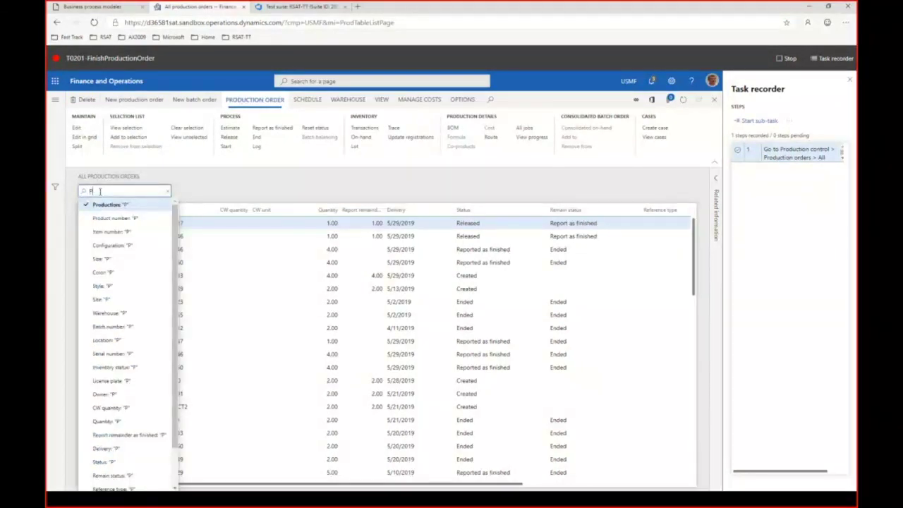
type("000")
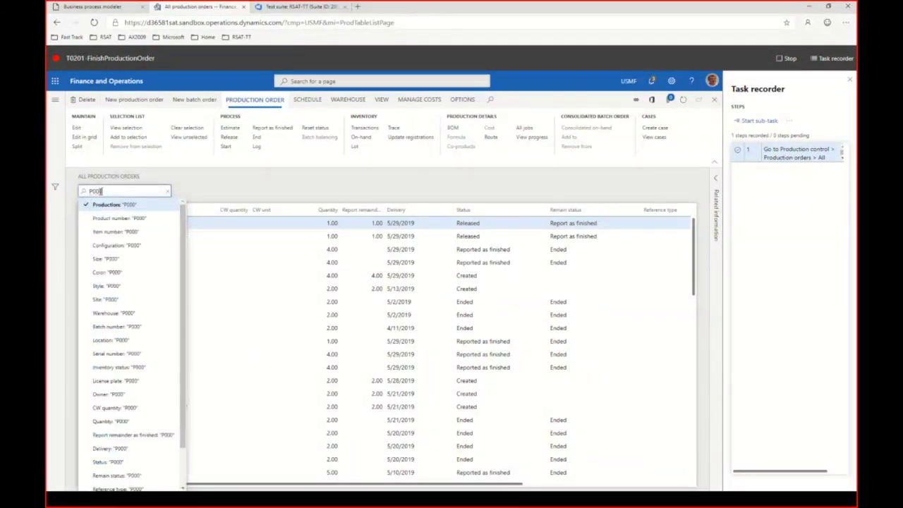
type("446")
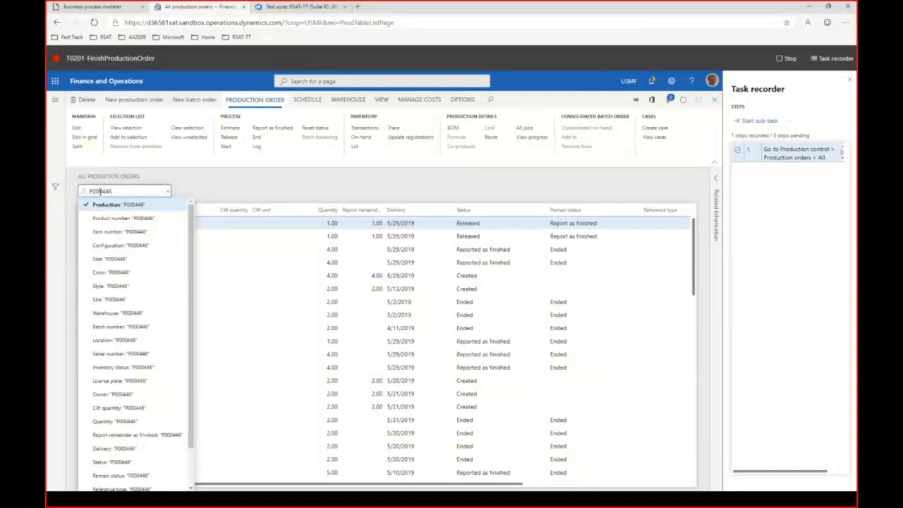
key("Return")
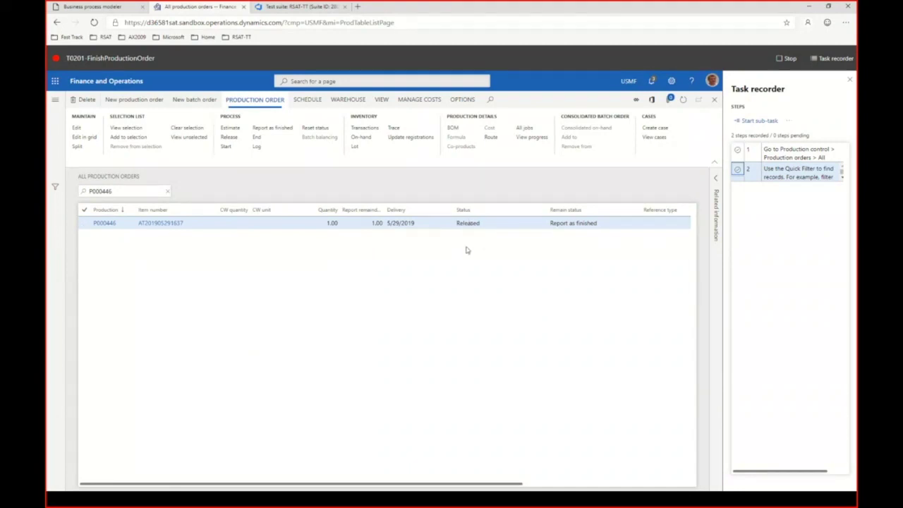
Step: Start production order P000446, moving its status from Released to Started
left_click(225, 147)
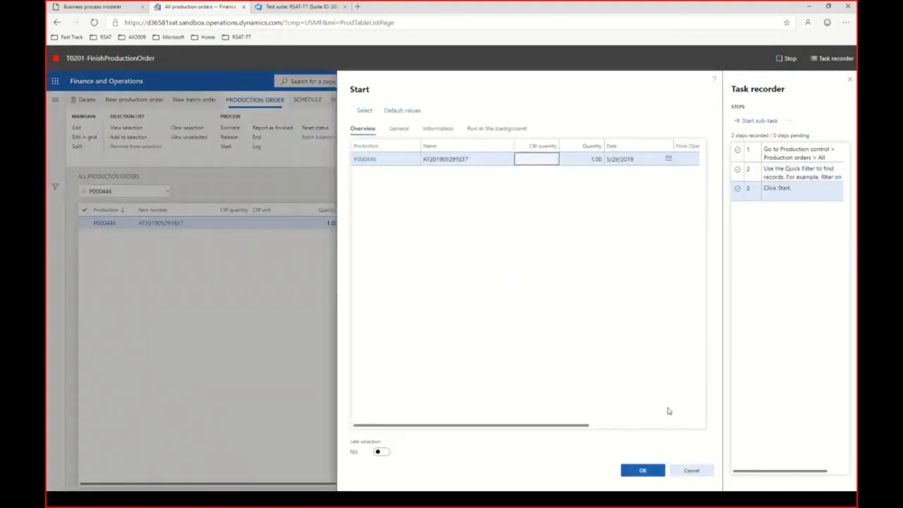
left_click_drag(576, 426, 685, 428)
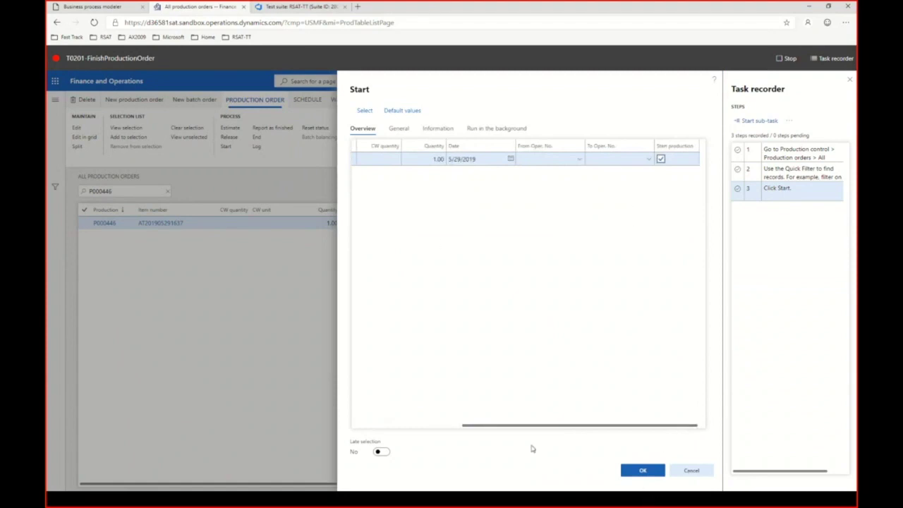
left_click(638, 470)
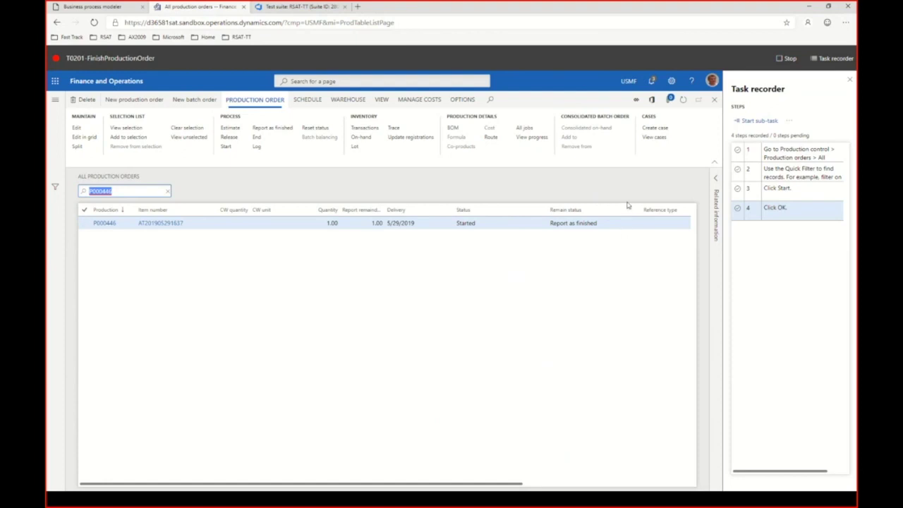
Step: Report P000446 as finished with its journal posted, then stop the task recording
left_click(272, 128)
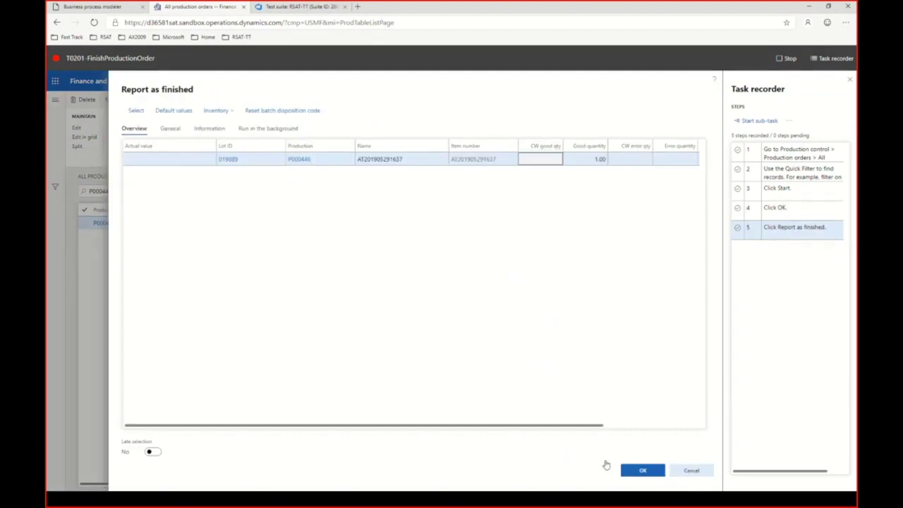
left_click_drag(534, 428, 679, 428)
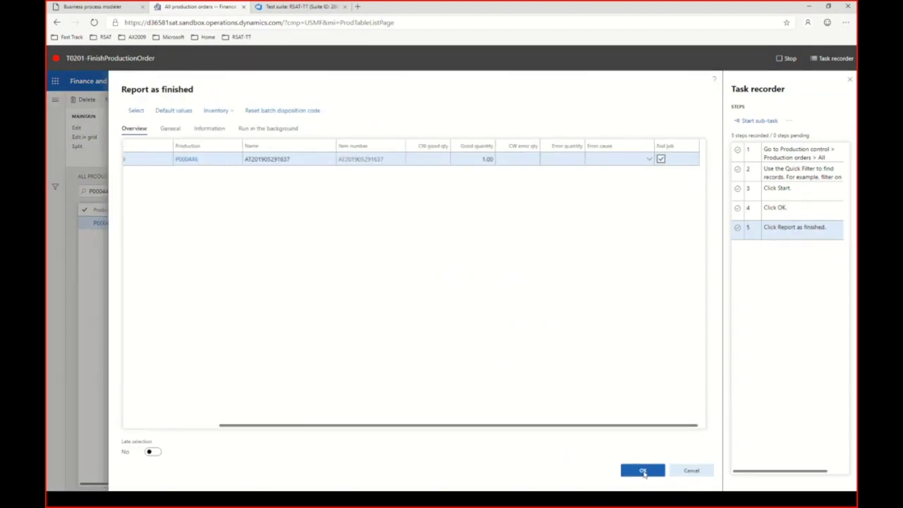
left_click(642, 471)
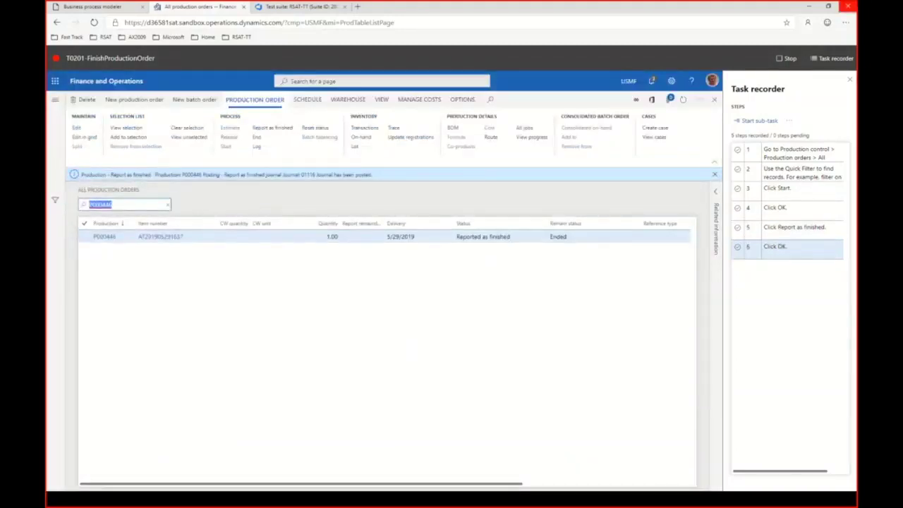
left_click(785, 58)
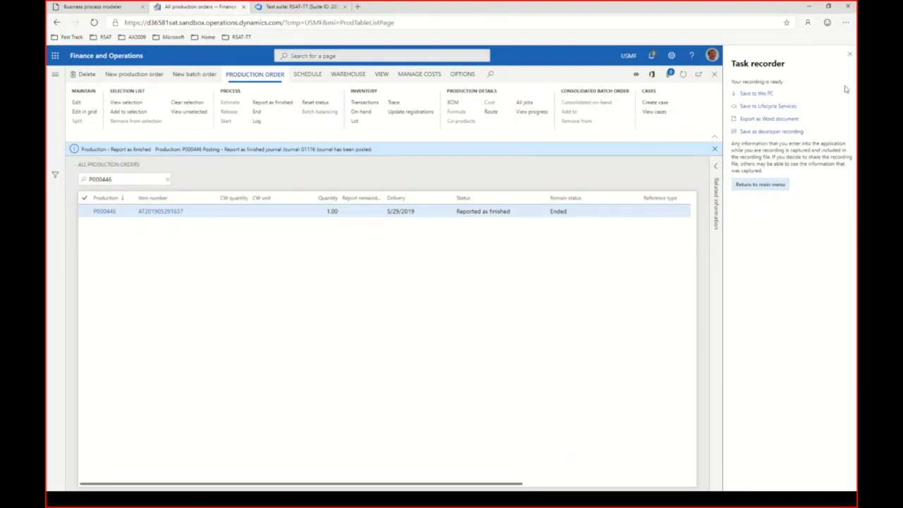
Step: Return the Task recorder to its main menu, declining to download the previous recording
left_click(763, 184)
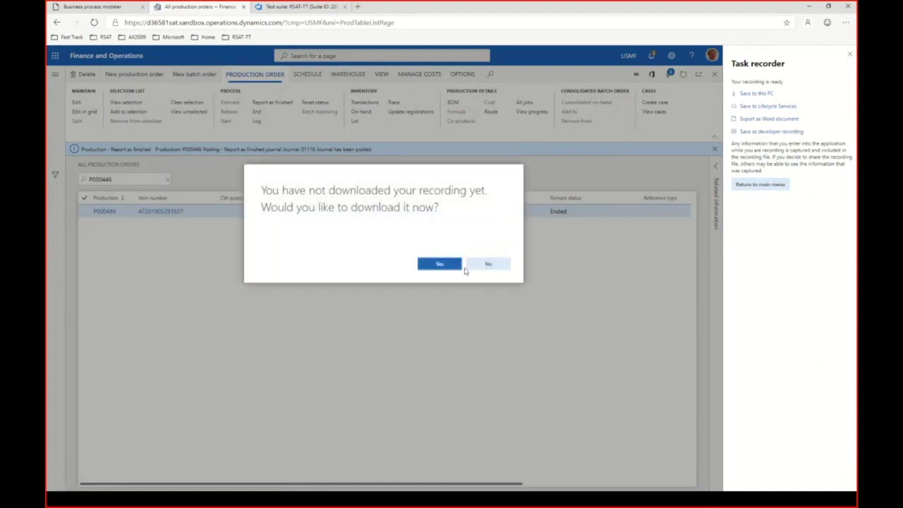
left_click(480, 266)
Step: Start a recording named 'T0302-ValidateOnhandQuantity' and immediately stop it
left_click(758, 93)
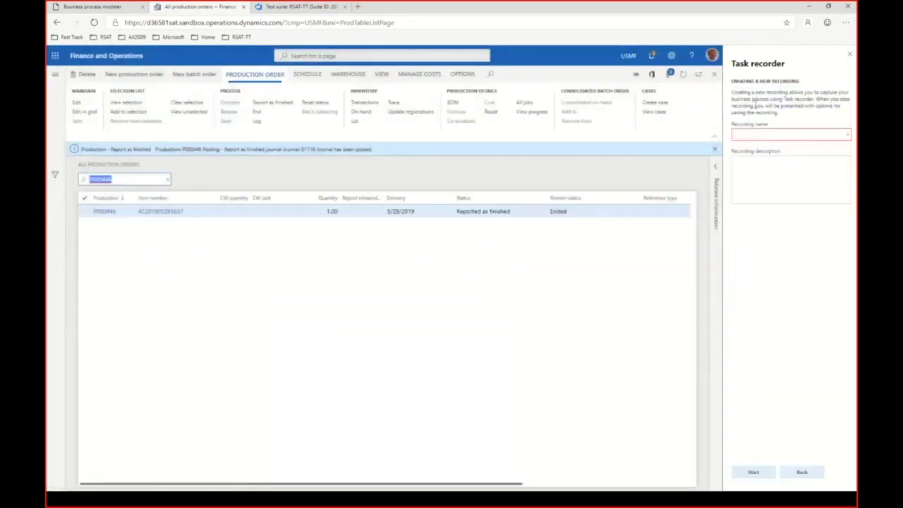
type("T")
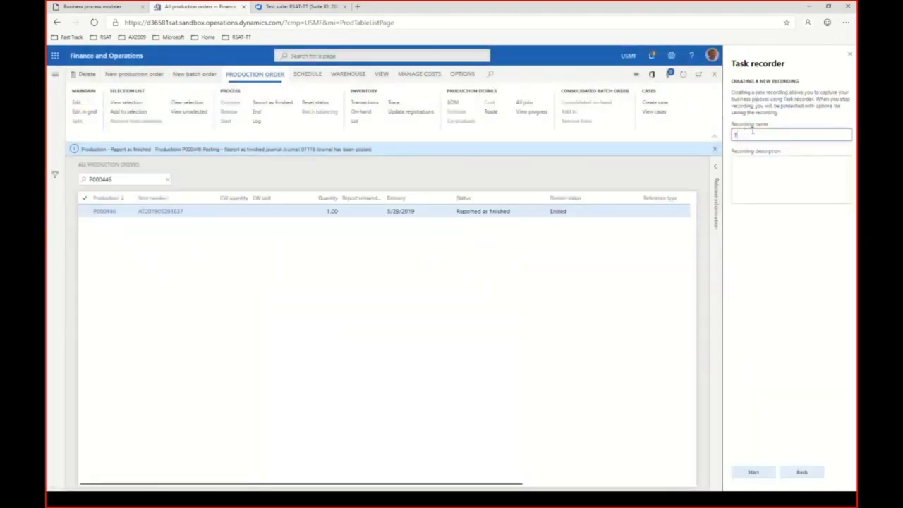
type("0302-ValidateOnhandQuantity")
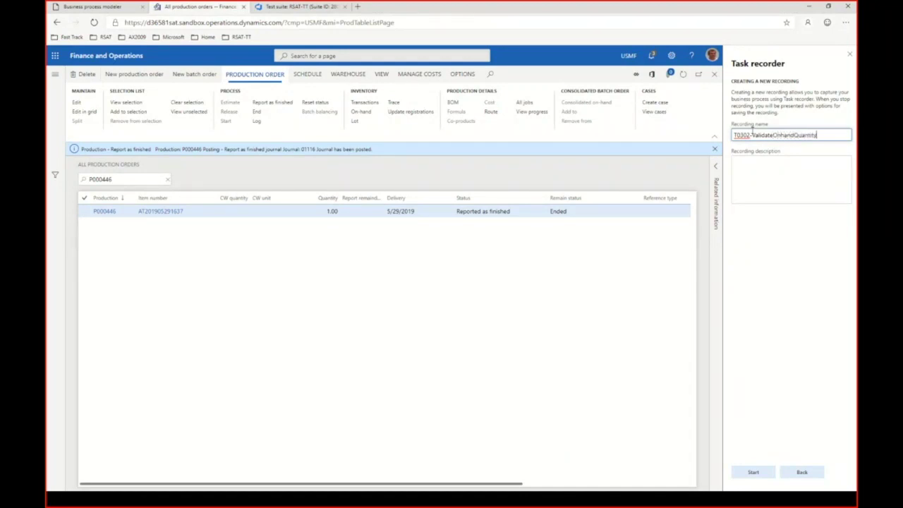
left_click(754, 472)
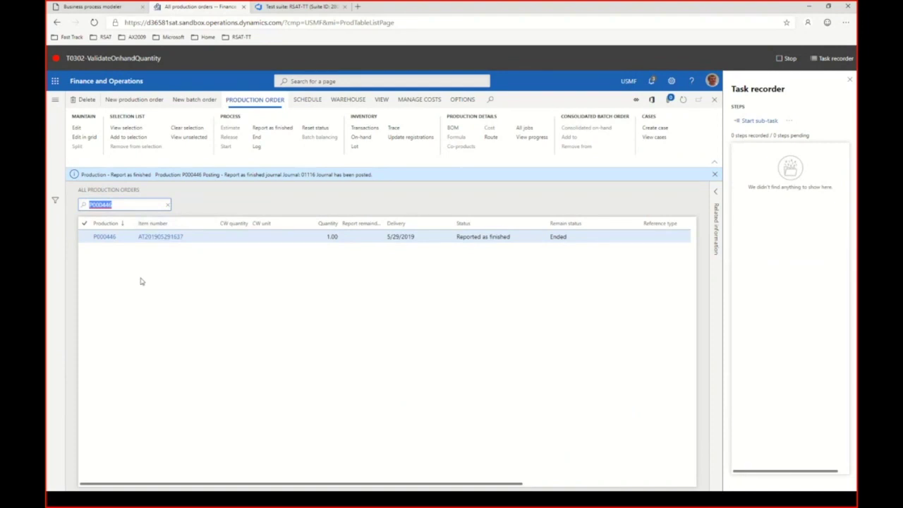
left_click(787, 58)
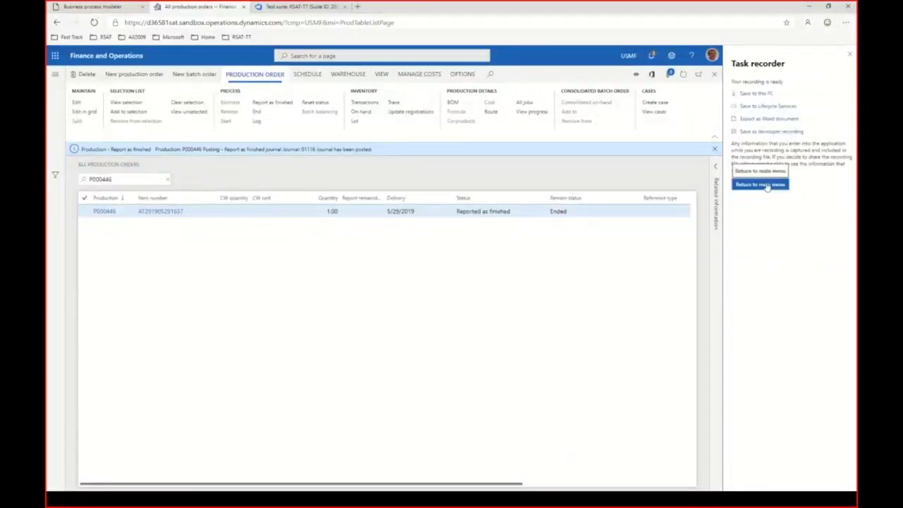
Step: Return to the recorder's main menu without downloading, then go back to the dashboard
left_click(768, 186)
left_click(488, 263)
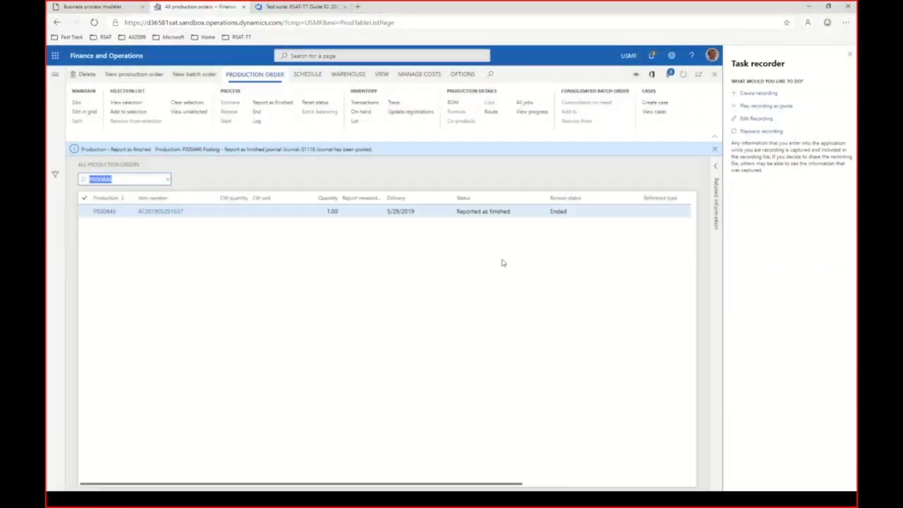
left_click(138, 60)
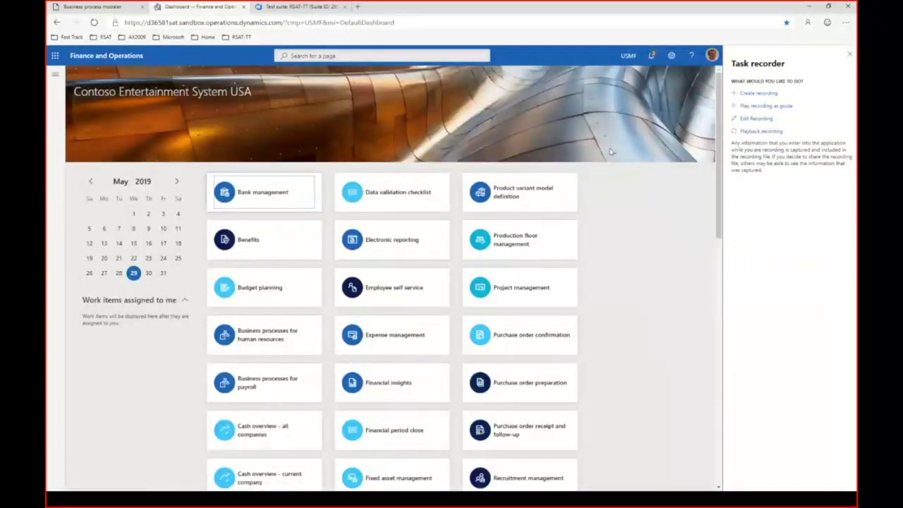
Step: Create and start a fresh task recording named 'T0302-ValidateOnhandQuantity'
left_click(759, 92)
left_click(758, 134)
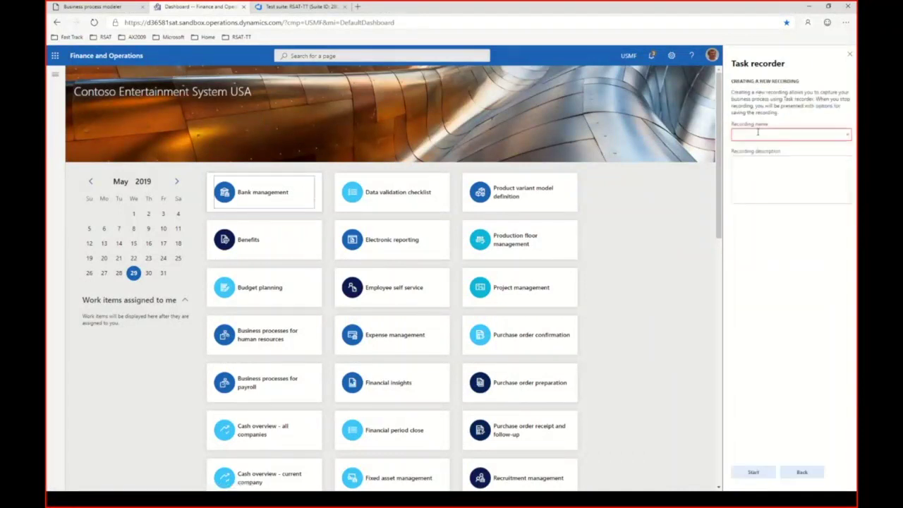
type("T03")
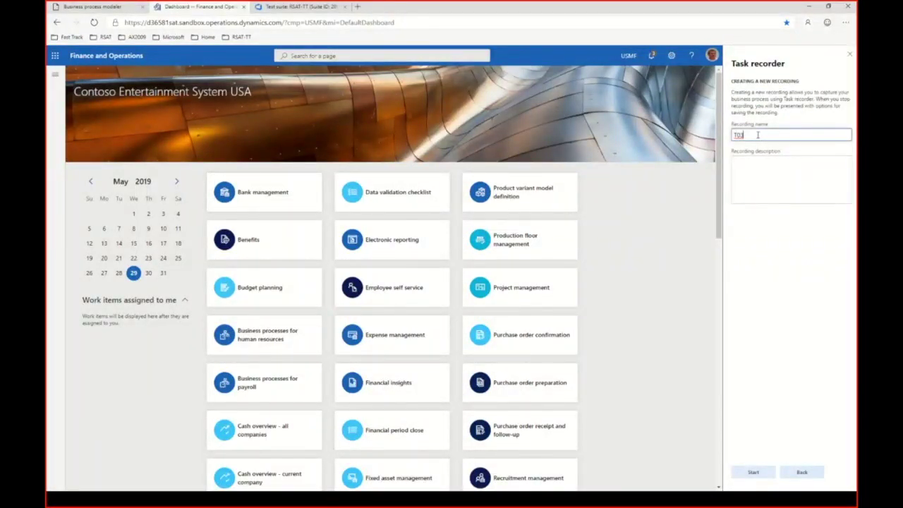
type("03-ValidateOnhandQuantity")
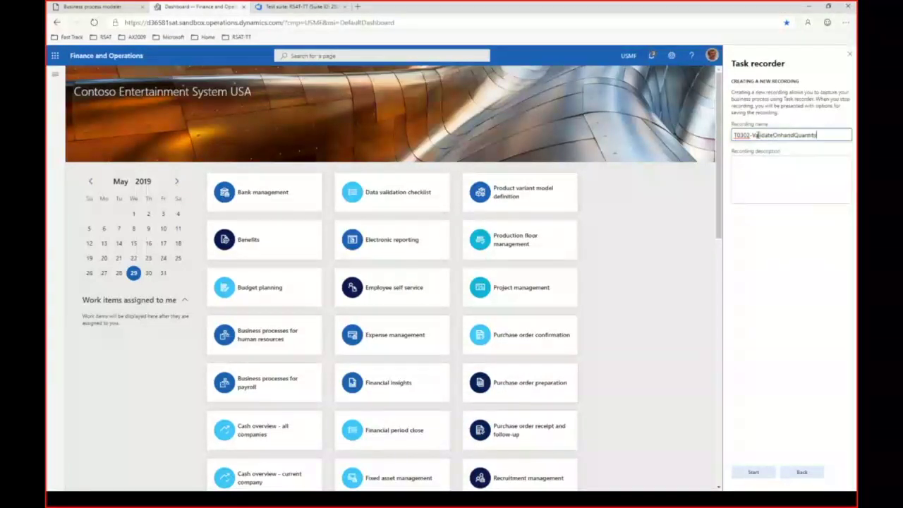
left_click(762, 473)
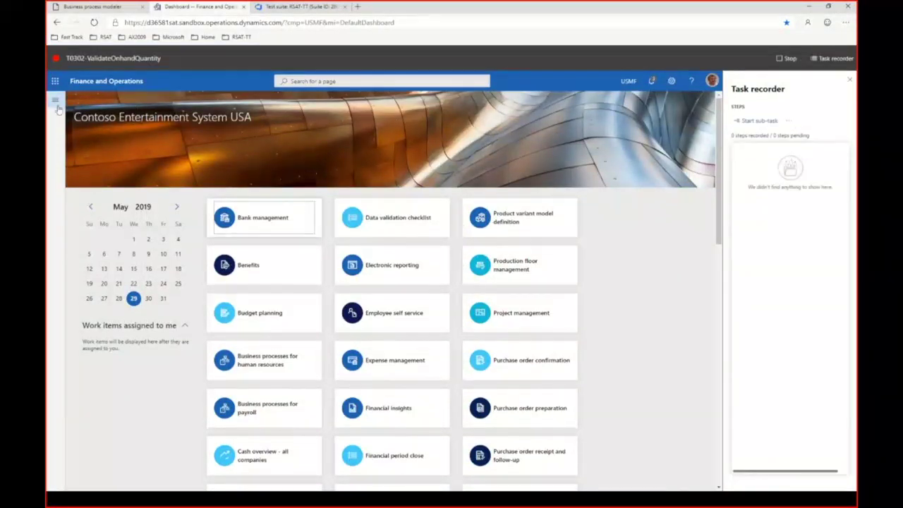
left_click(57, 102)
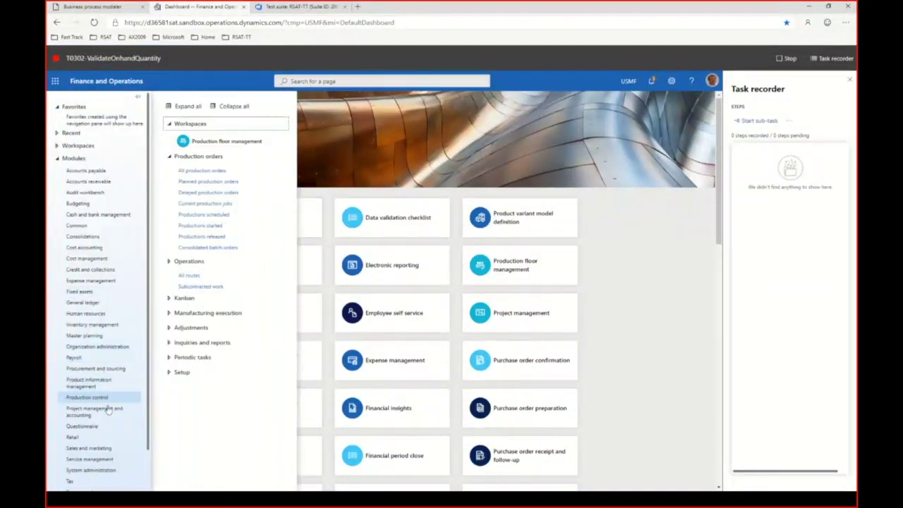
left_click(95, 382)
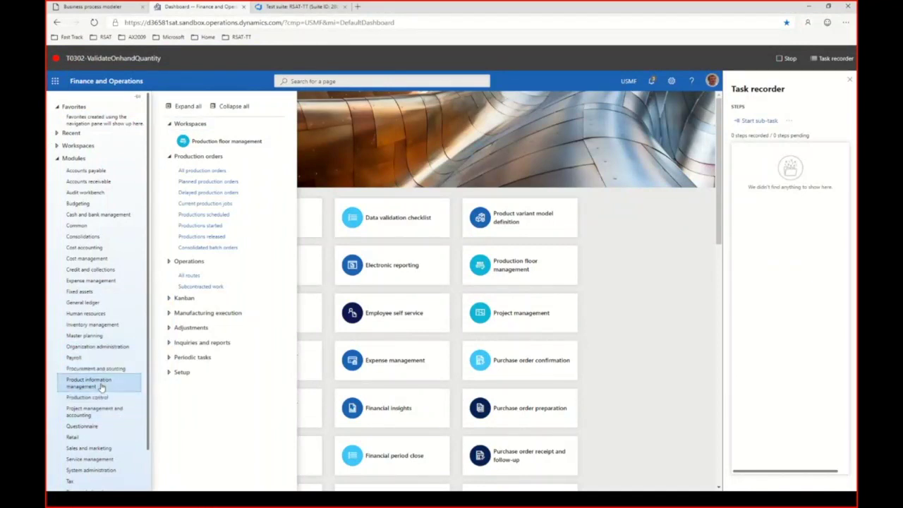
left_click(208, 279)
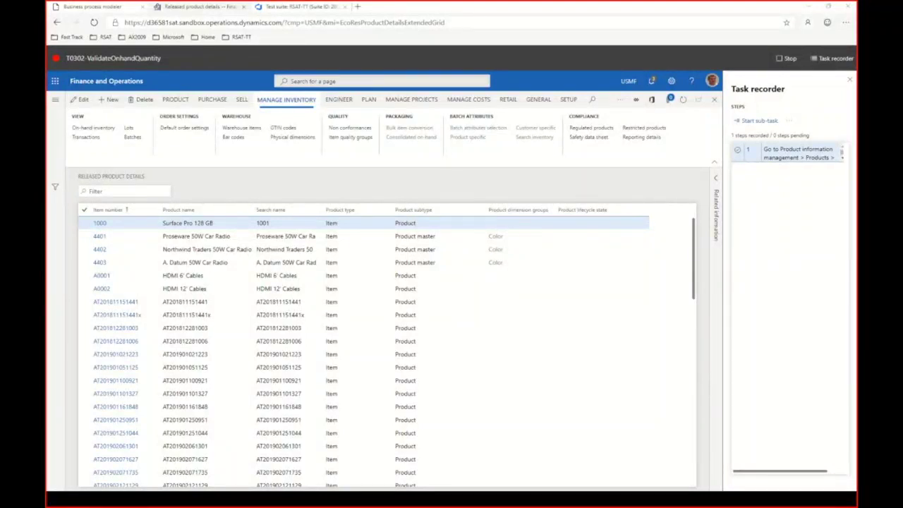
left_click(131, 190)
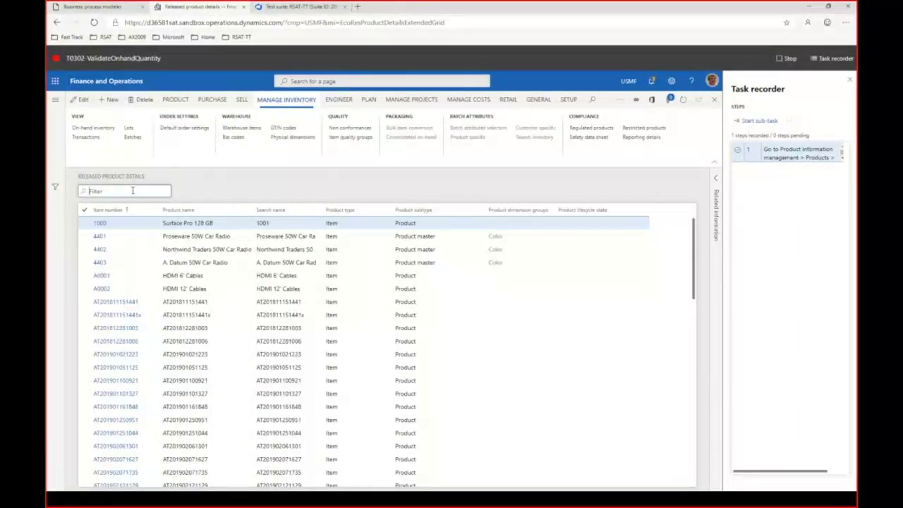
key("ctrl+v")
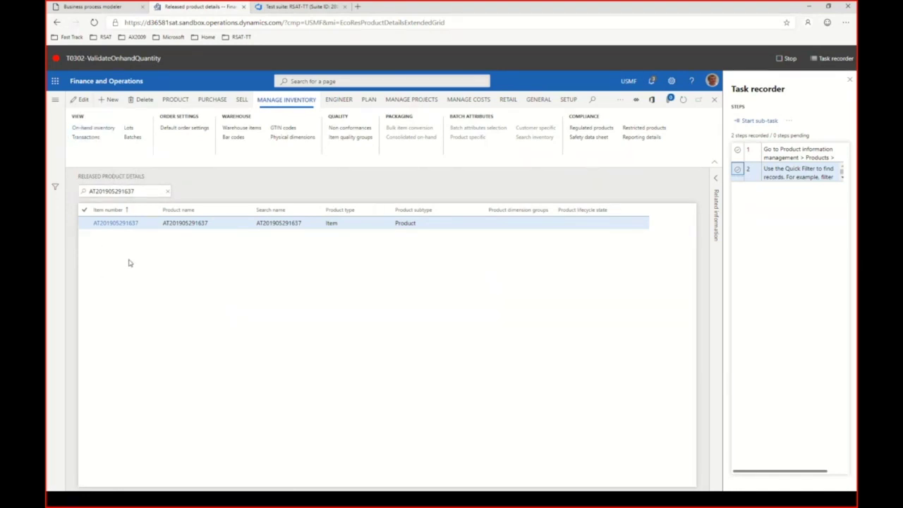
Step: Open the item's on-hand inventory and record a Current value validation of Physical inventory 3.00
left_click(96, 131)
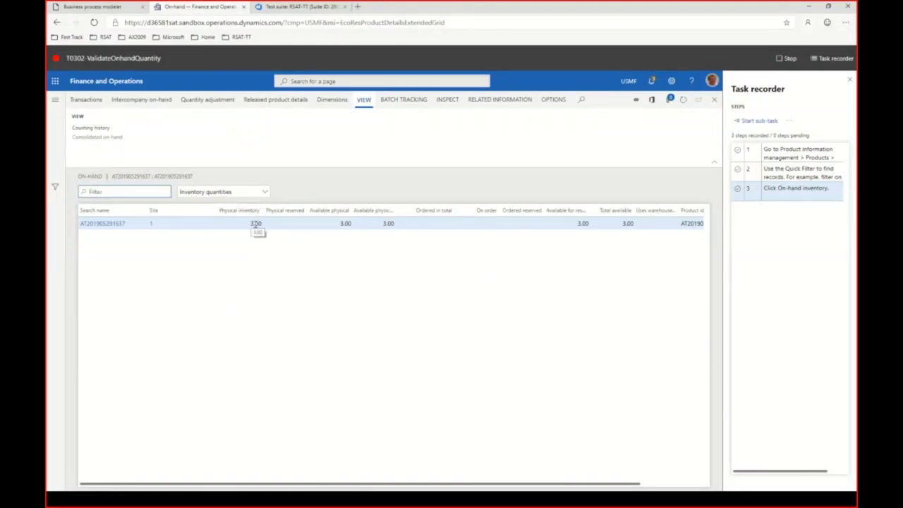
right_click(255, 224)
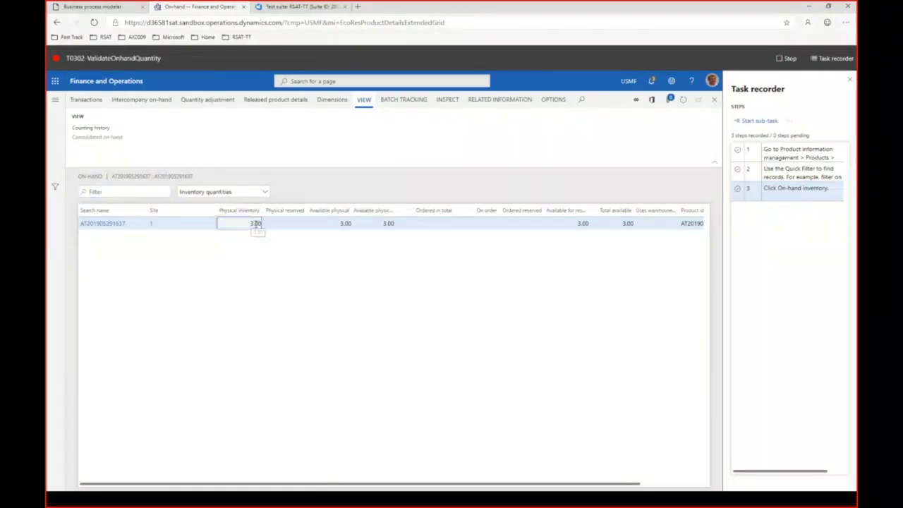
mouse_move(295, 286)
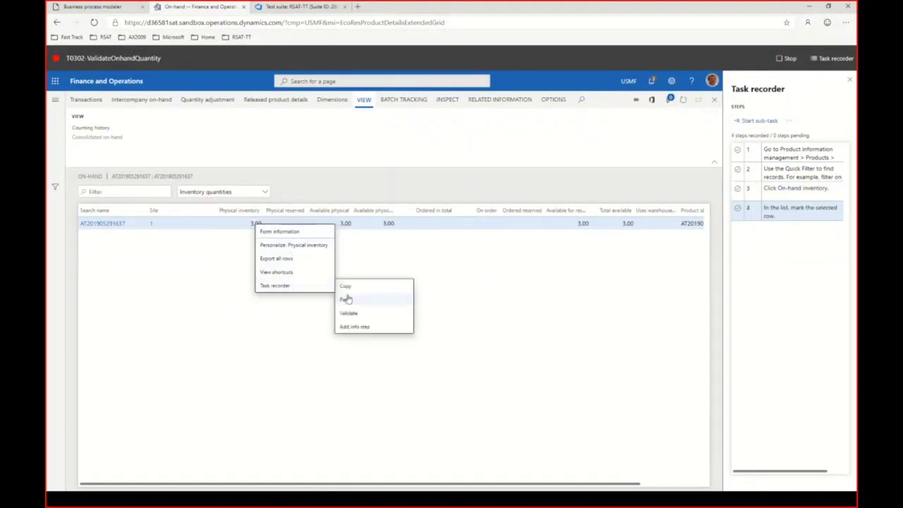
mouse_move(350, 314)
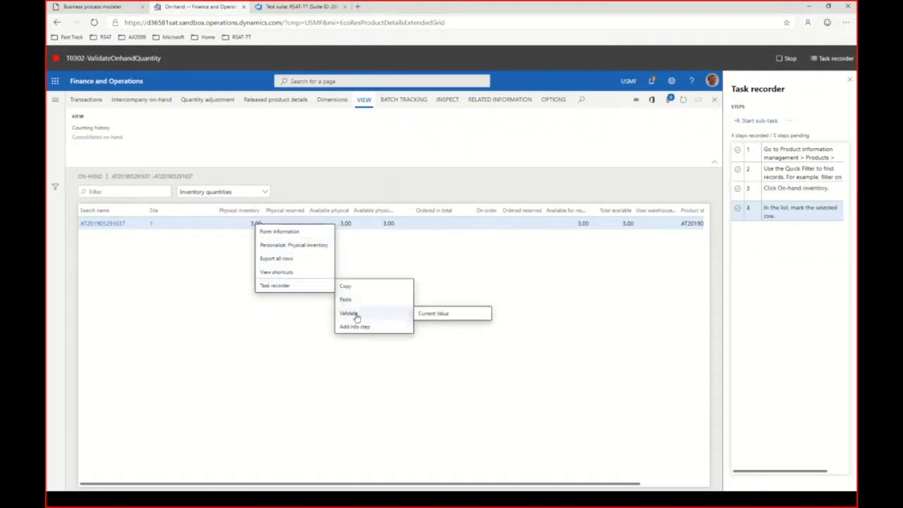
left_click(441, 315)
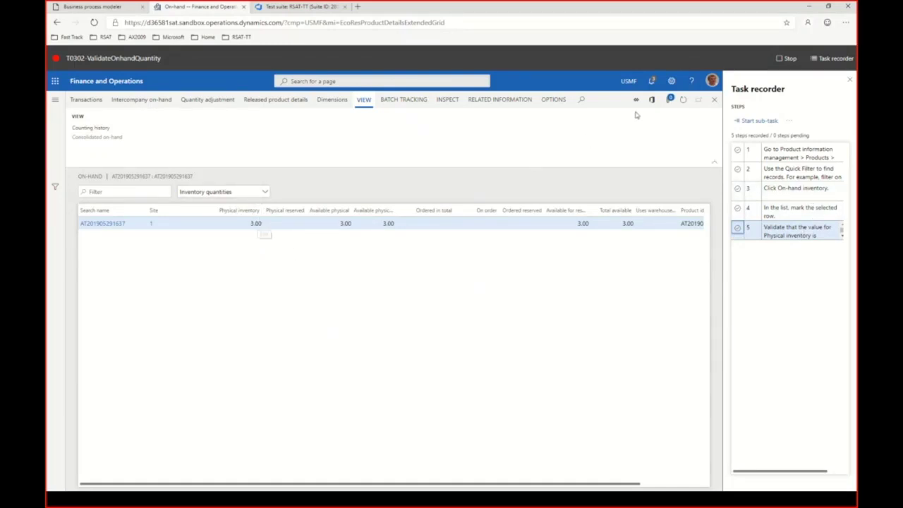
Step: Stop the on-hand validation recording and advance the slideshow to the Step 3 'Prepare test scenario' slide
left_click(783, 57)
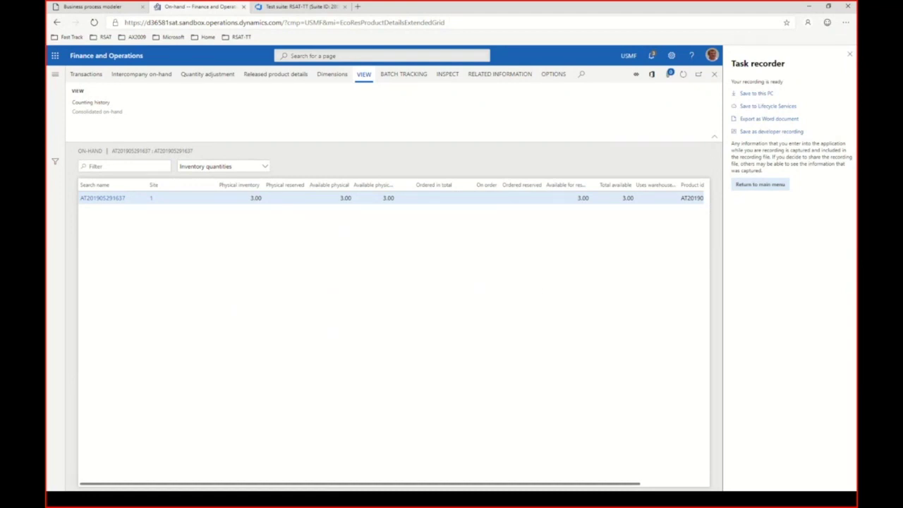
left_click(810, 7)
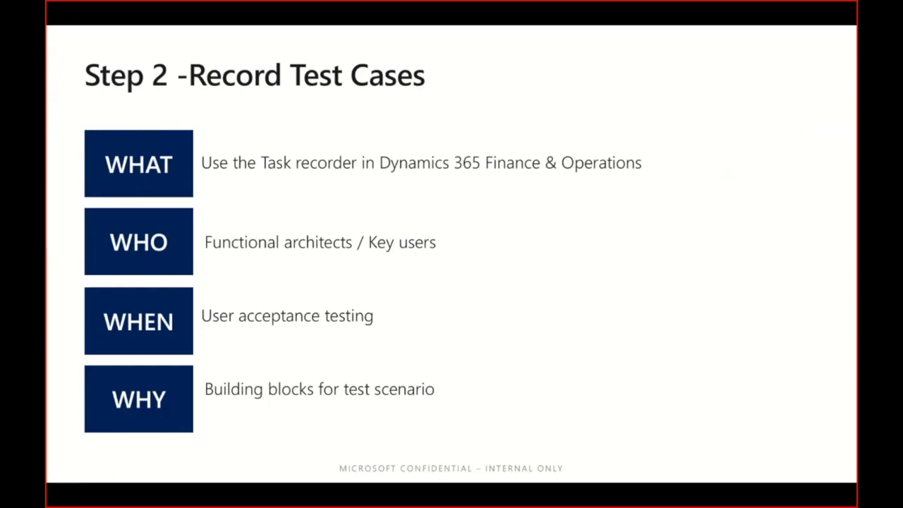
key("Right")
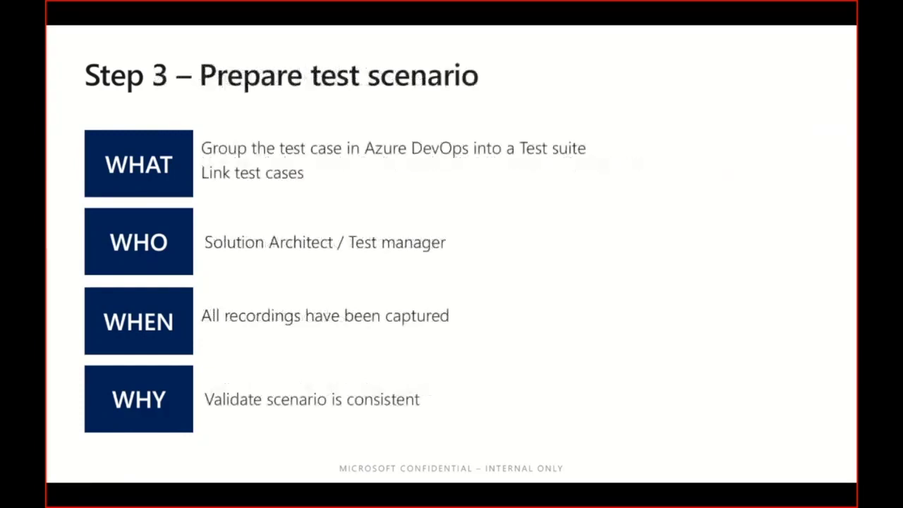
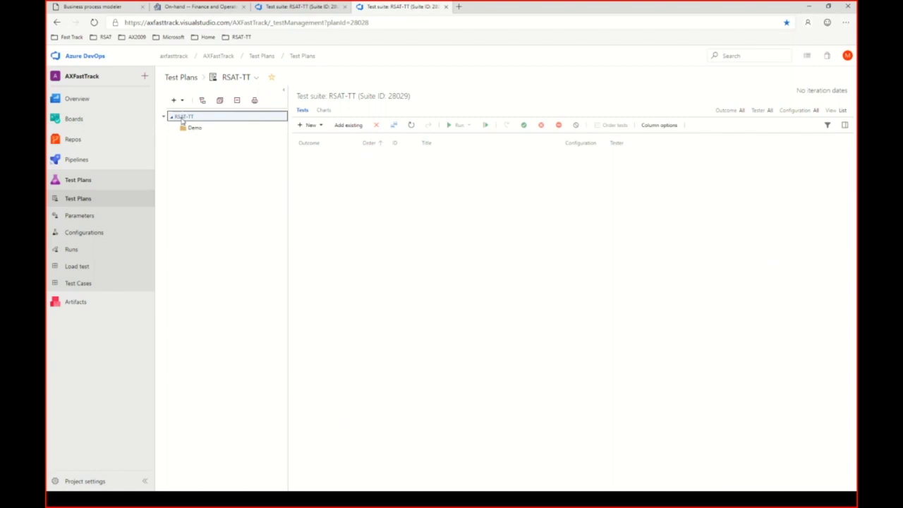
Step: Create the static suite TestScenario1 under RSAT-TT, then select the Demo suite
right_click(182, 120)
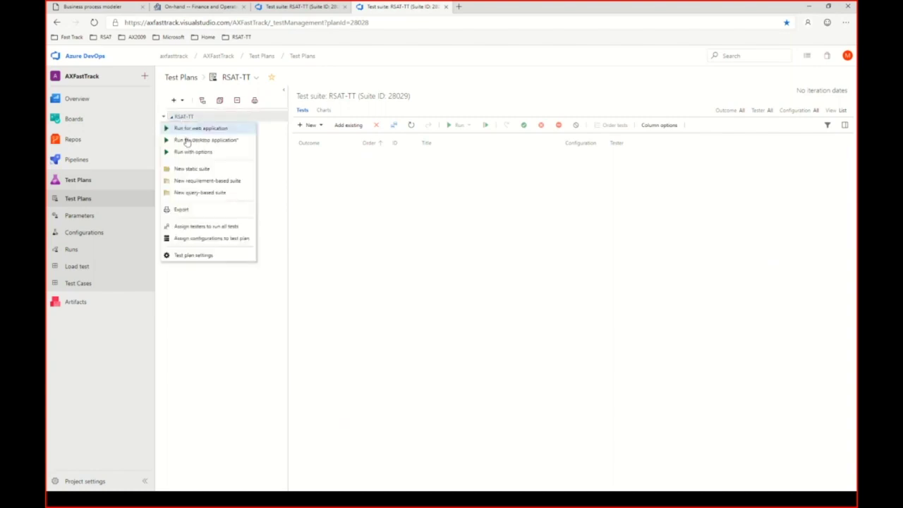
left_click(192, 169)
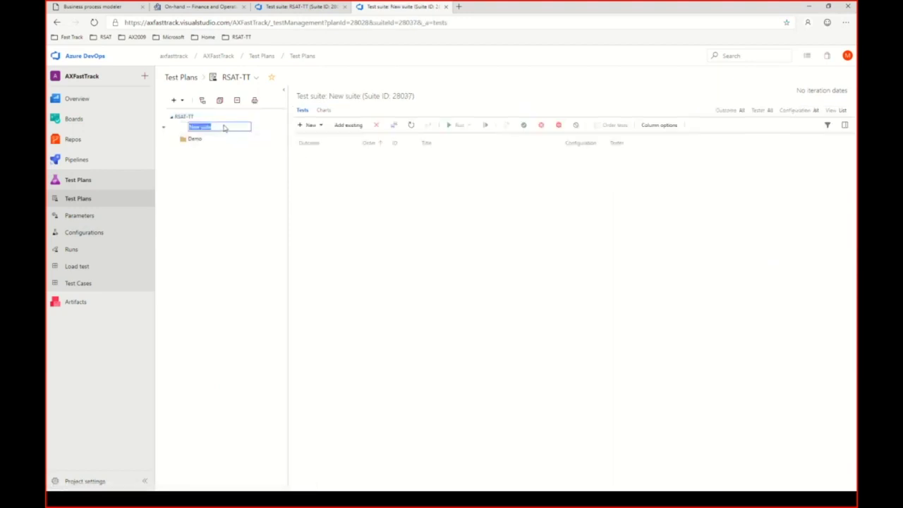
type("Sa")
key("Return")
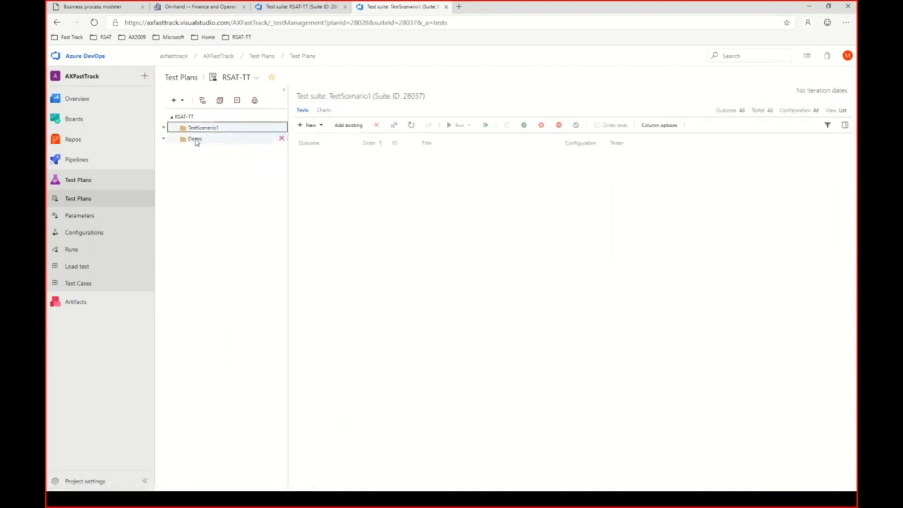
left_click(194, 138)
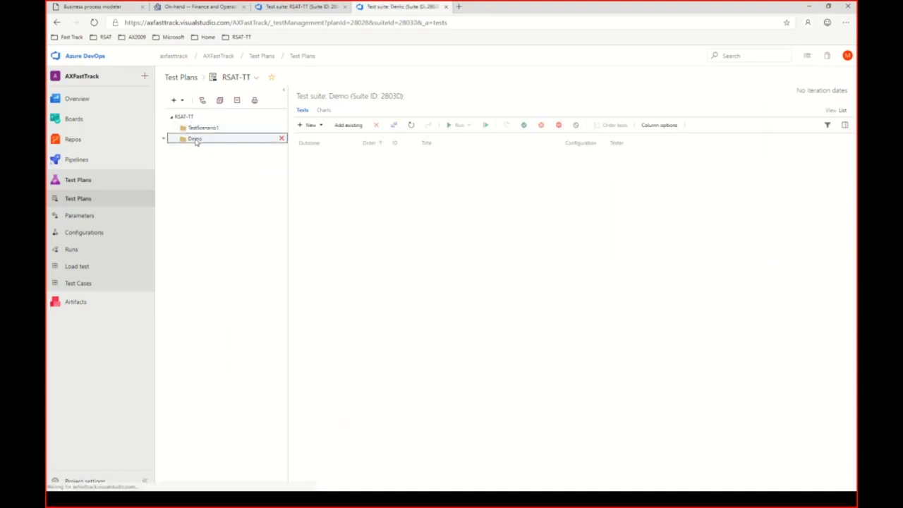
Step: Run the RSAT-TT query and add all four found test cases to Demo
left_click(347, 126)
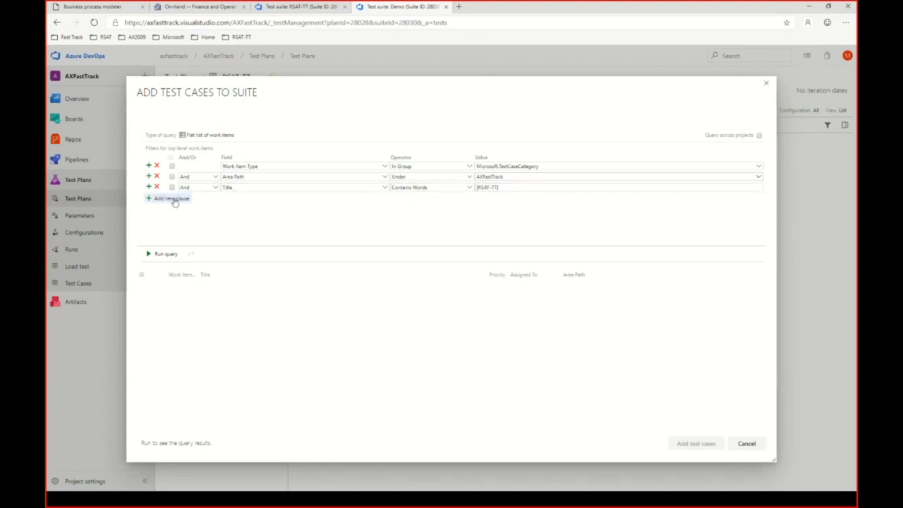
left_click(169, 254)
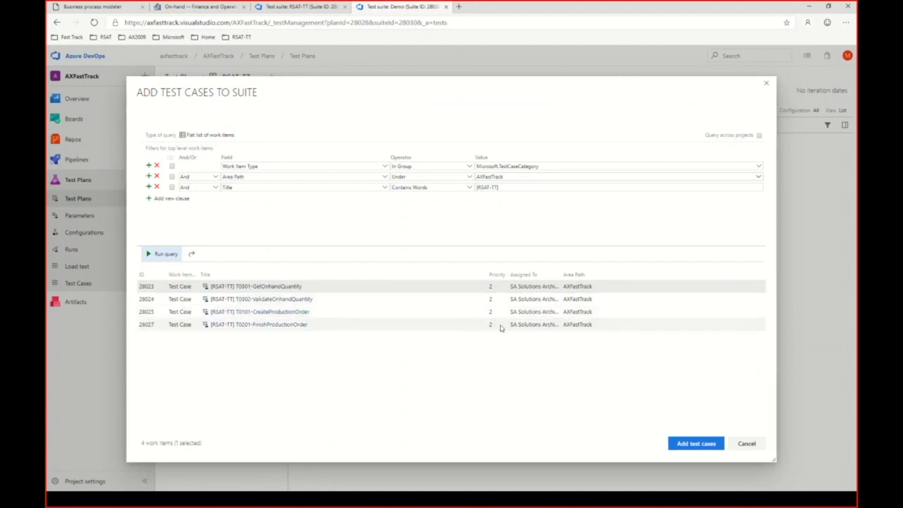
left_click(536, 326, "shift")
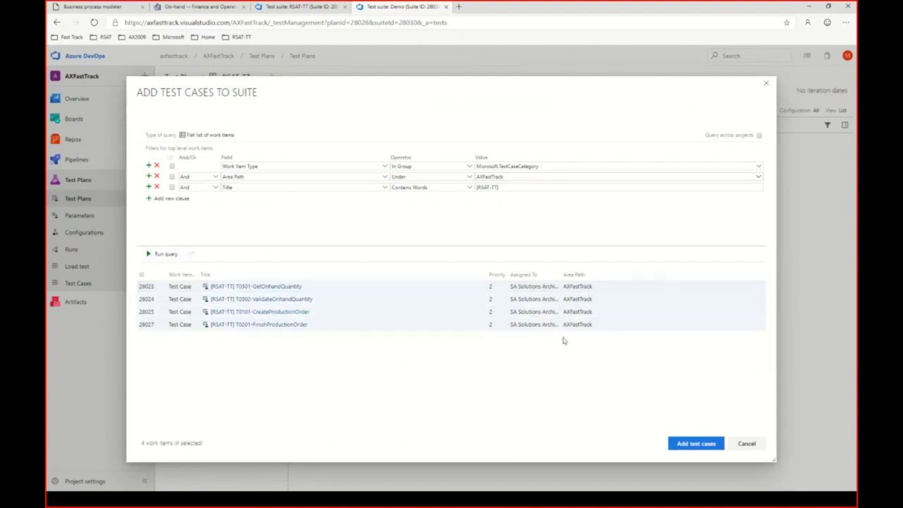
left_click(695, 443)
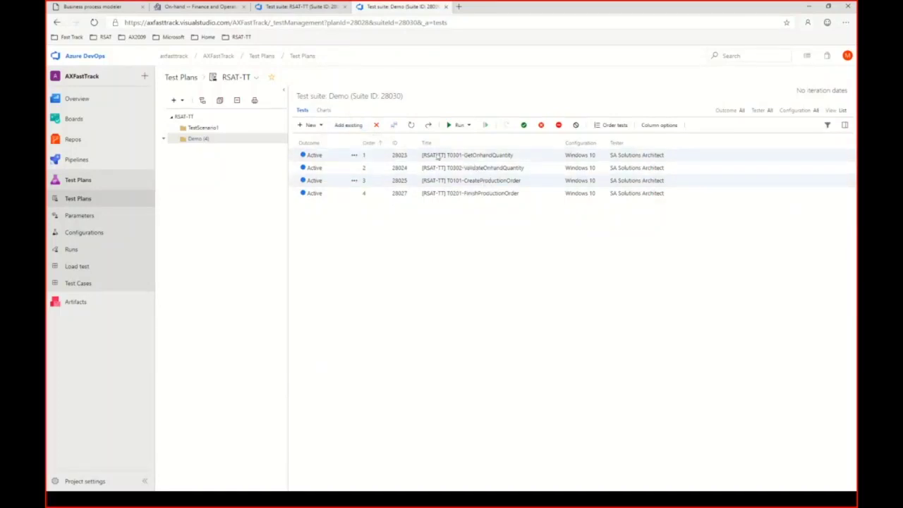
Step: Move CreateProductionOrder to second and FinishProductionOrder to third in the Demo order
left_click(603, 130)
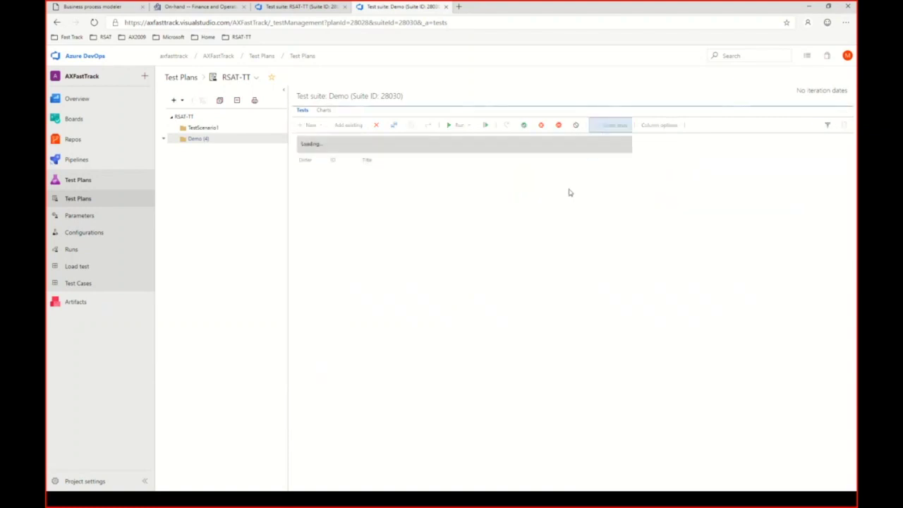
left_click_drag(416, 204, 429, 189)
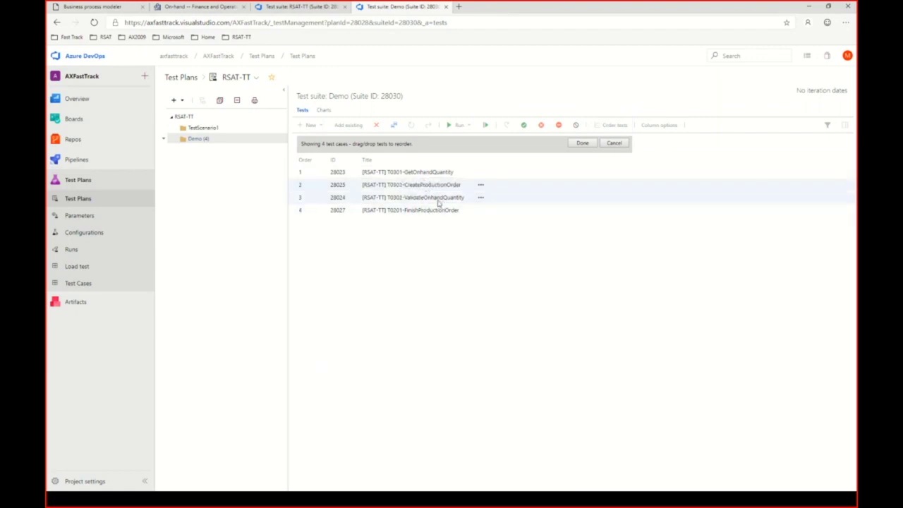
left_click_drag(429, 214, 429, 194)
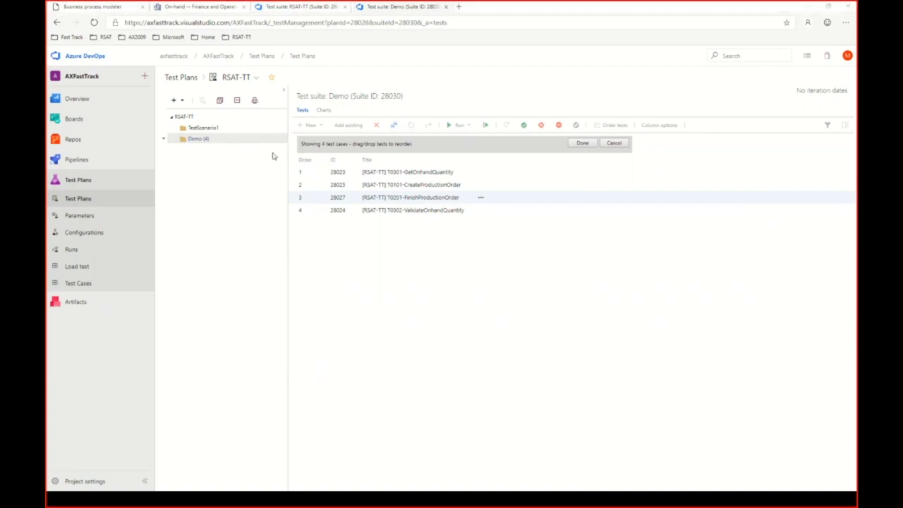
Step: Cancel the accidental Save As dialog and minimize Edge to reveal the slide
key("ctrl+s")
left_click(422, 241)
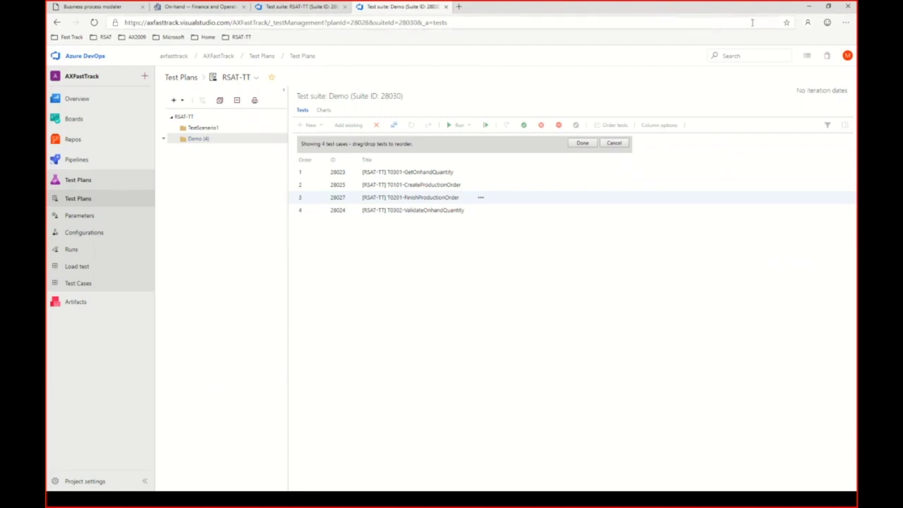
left_click(807, 8)
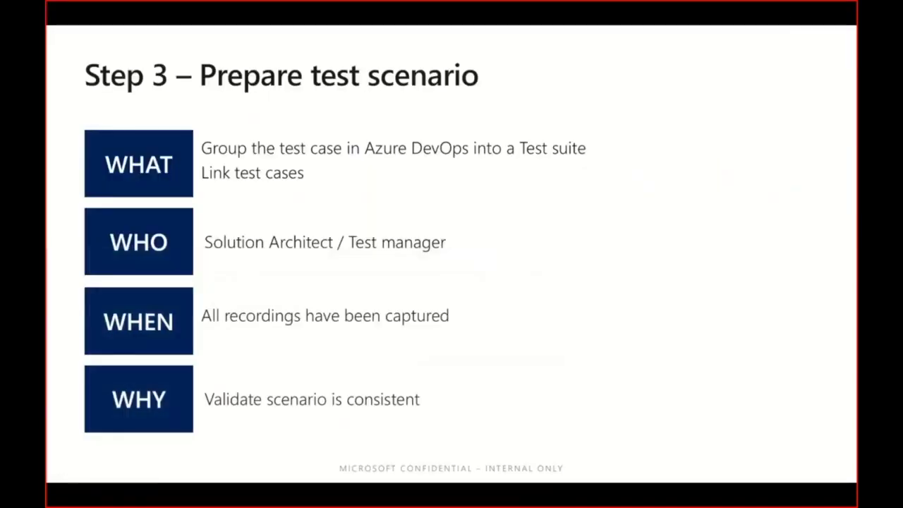
Step: Advance the Step 3 slide animations to reveal the RSAT screenshot
key("Right")
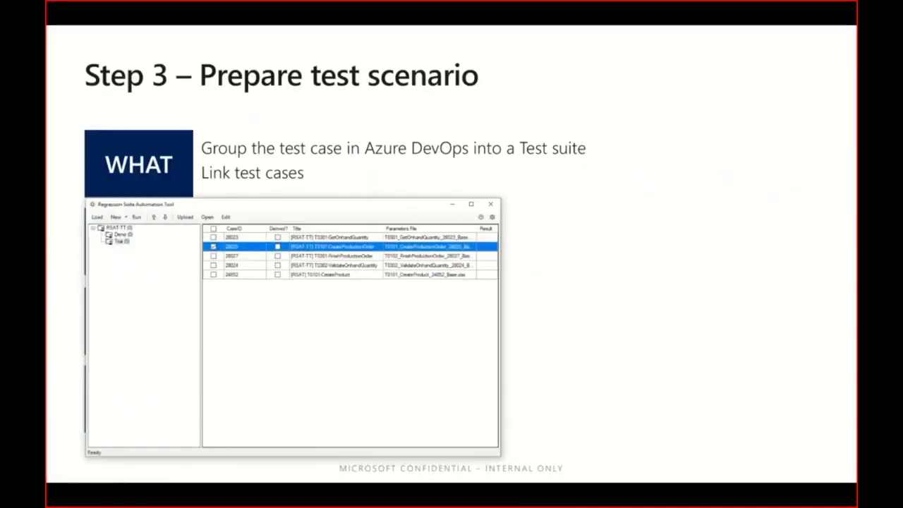
key("Right")
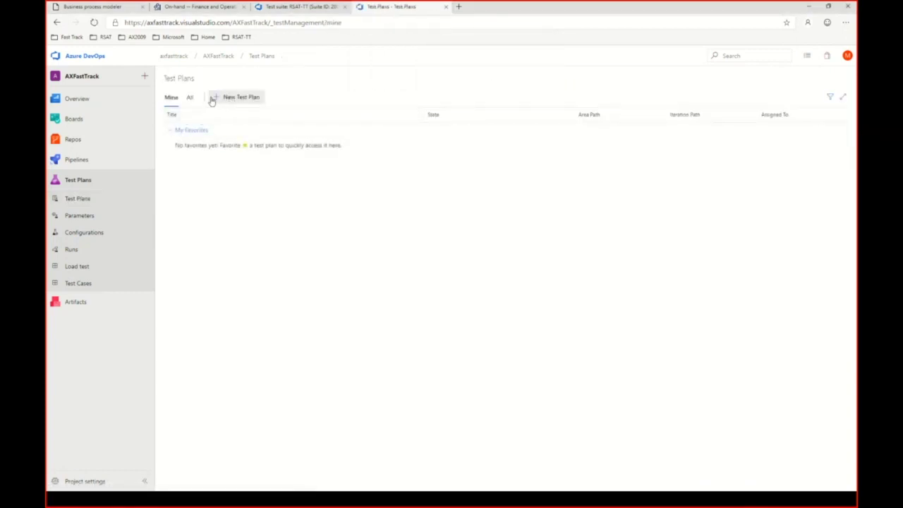
Step: Reopen the RSAT-TT plan's Demo suite from All test plans, then show Task View
left_click(191, 97)
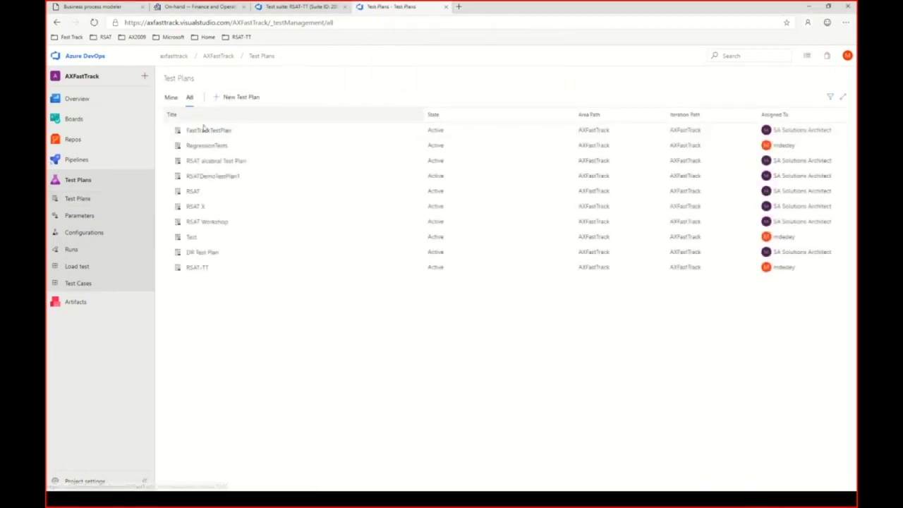
left_click(198, 268)
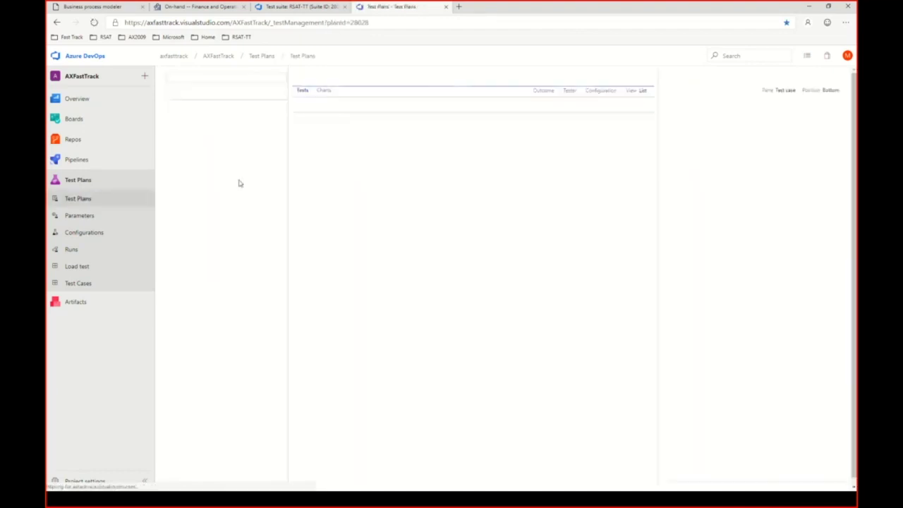
left_click(200, 138)
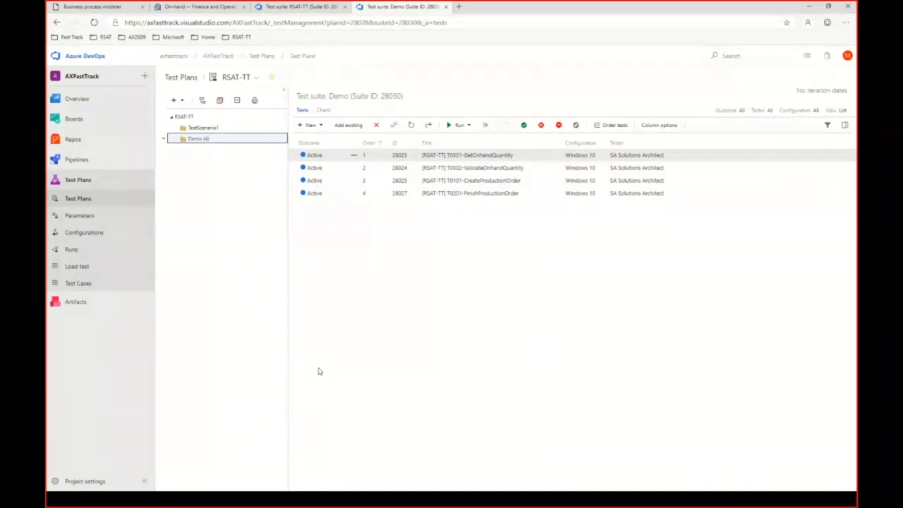
key("super+Tab")
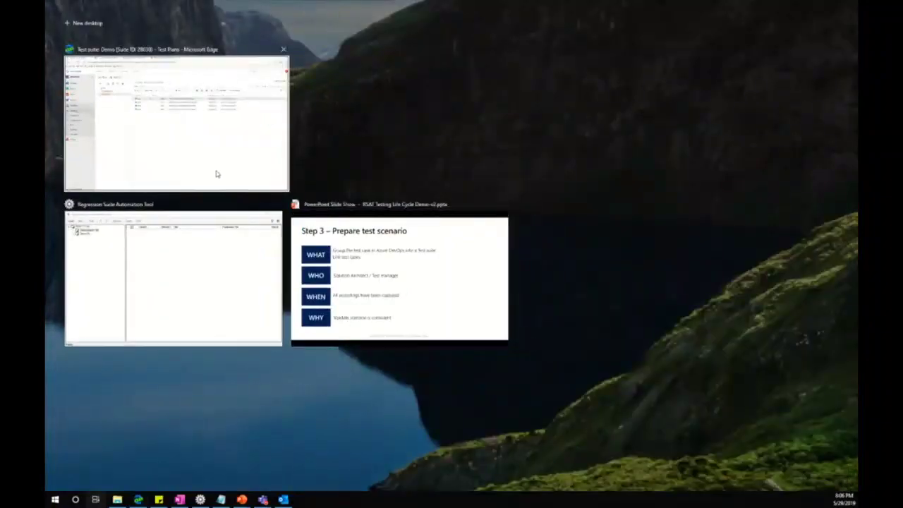
Step: Load RSAT-TT in RSAT, show Demo's four test cases, and place the window below the test list
left_click(233, 275)
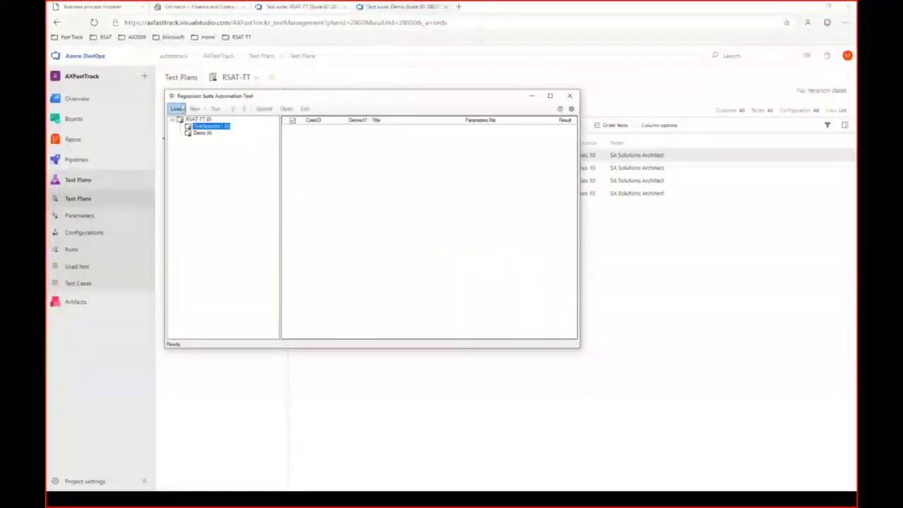
left_click(180, 108)
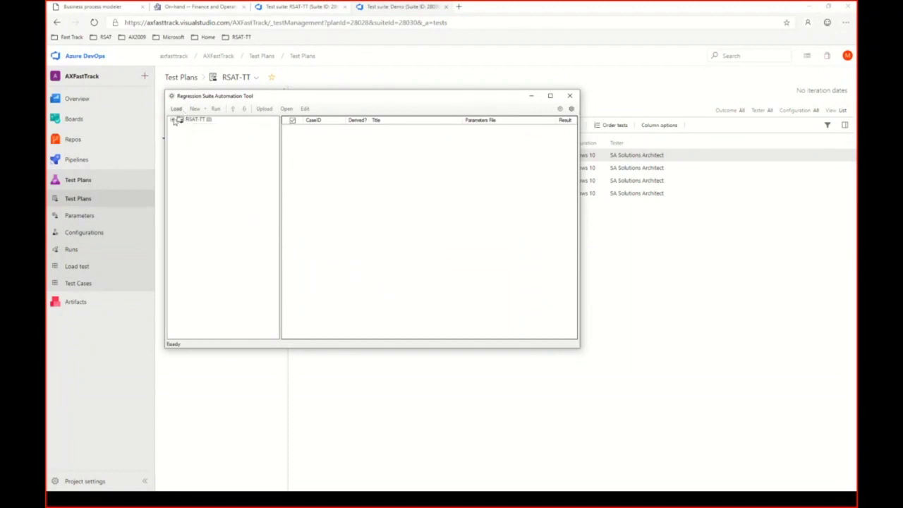
left_click(173, 121)
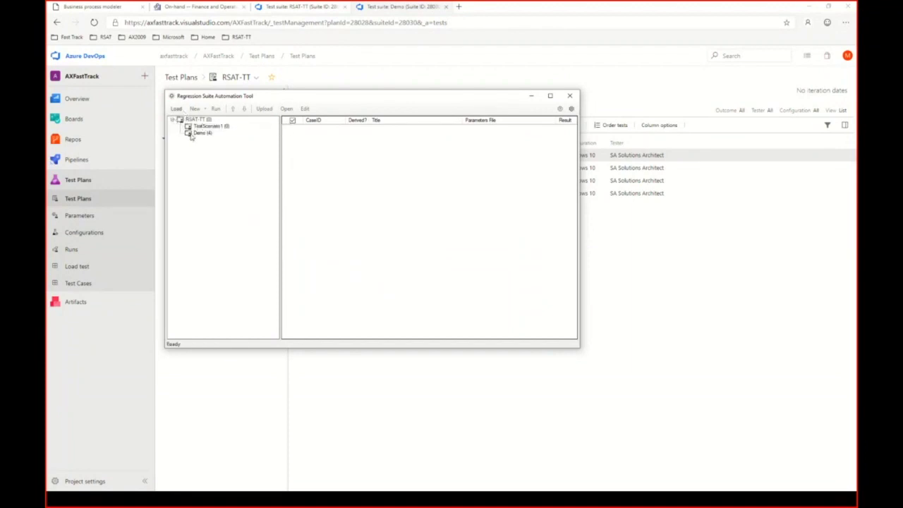
left_click(202, 135)
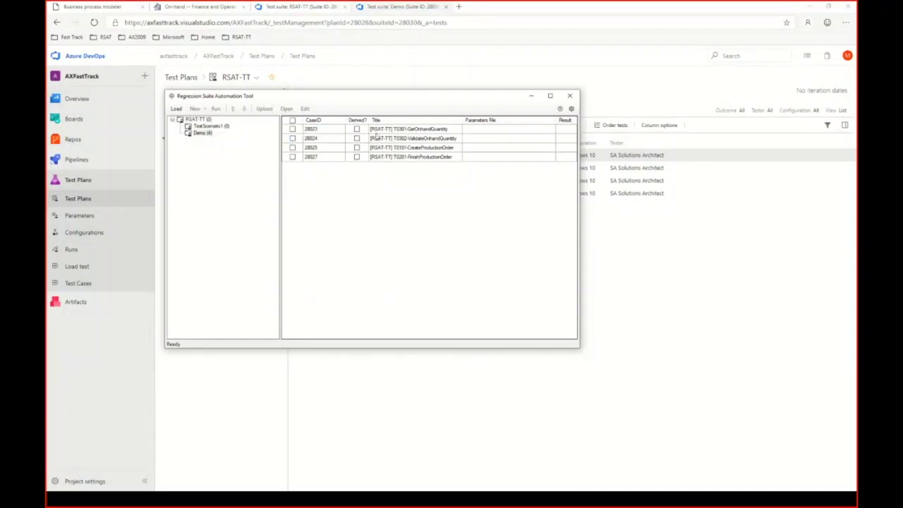
left_click_drag(458, 127, 601, 141)
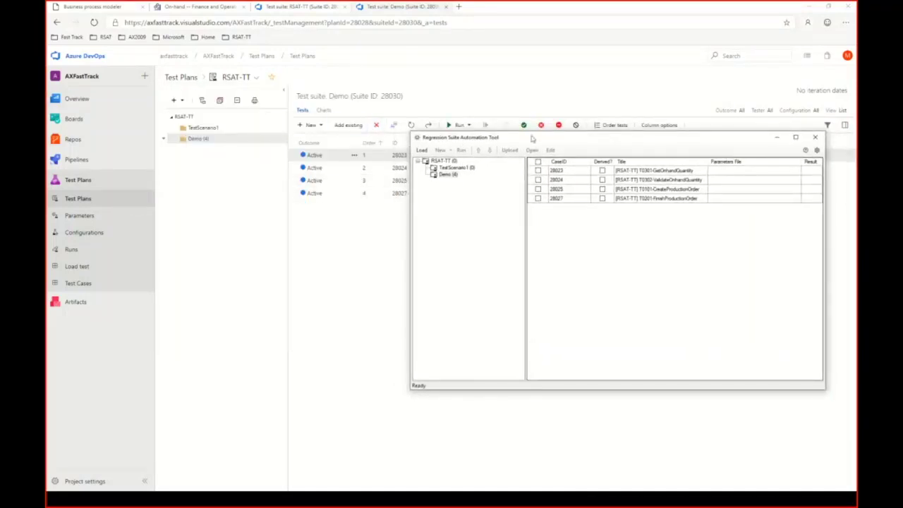
left_click_drag(534, 139, 478, 214)
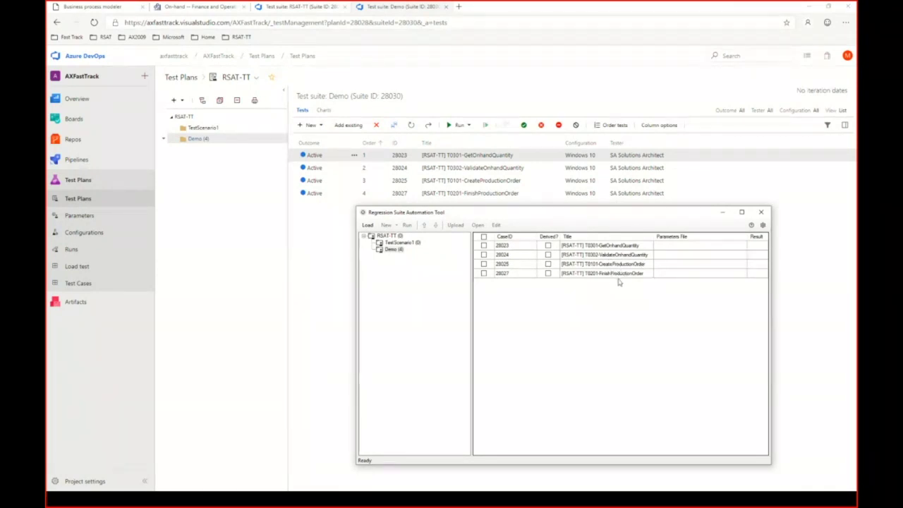
Step: Move ValidateOnhandQuantity last and save the order 28023, 28025, 28027, 28024
left_click(501, 173)
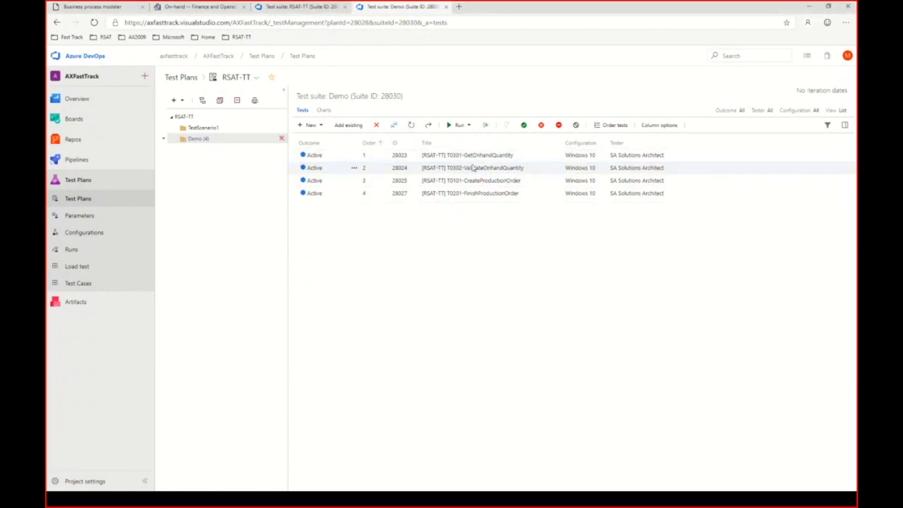
left_click(613, 125)
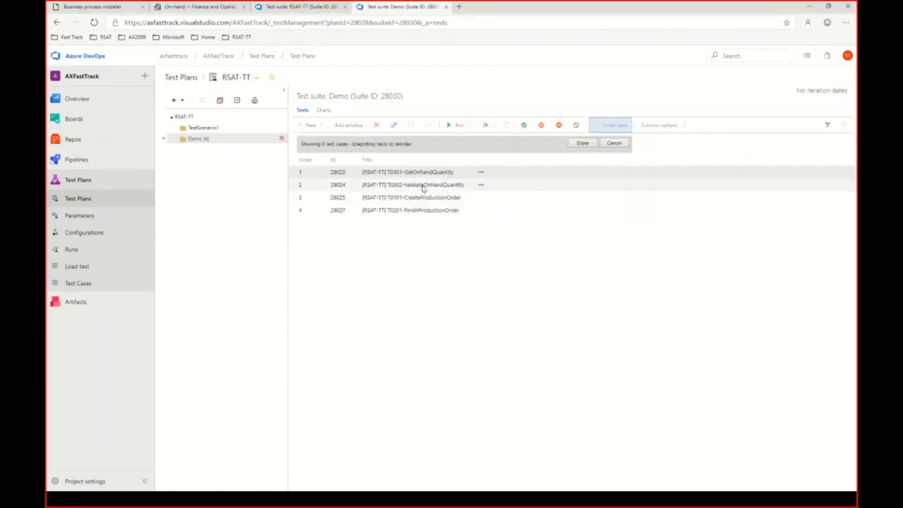
left_click_drag(455, 185, 417, 198)
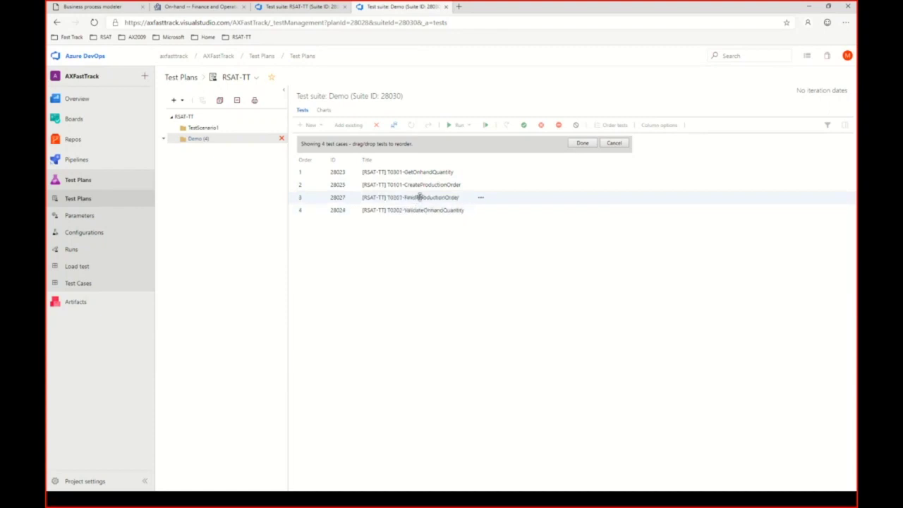
left_click(582, 143)
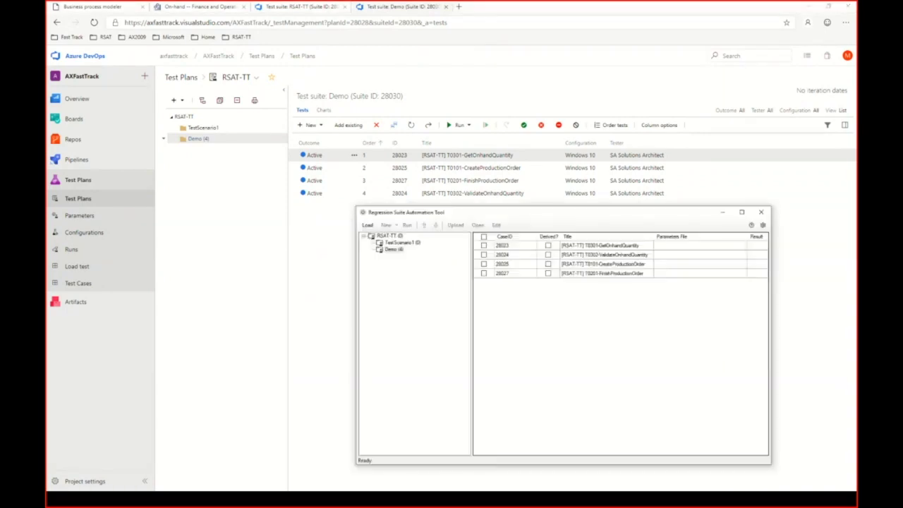
Step: Reload RSAT-TT in RSAT and show the Demo suite's reordered test cases
left_click(368, 226)
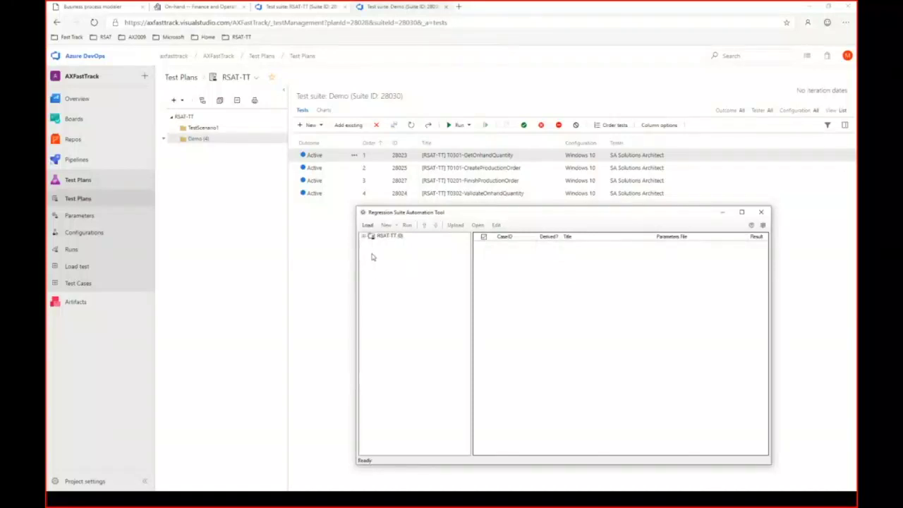
left_click(364, 237)
left_click(395, 250)
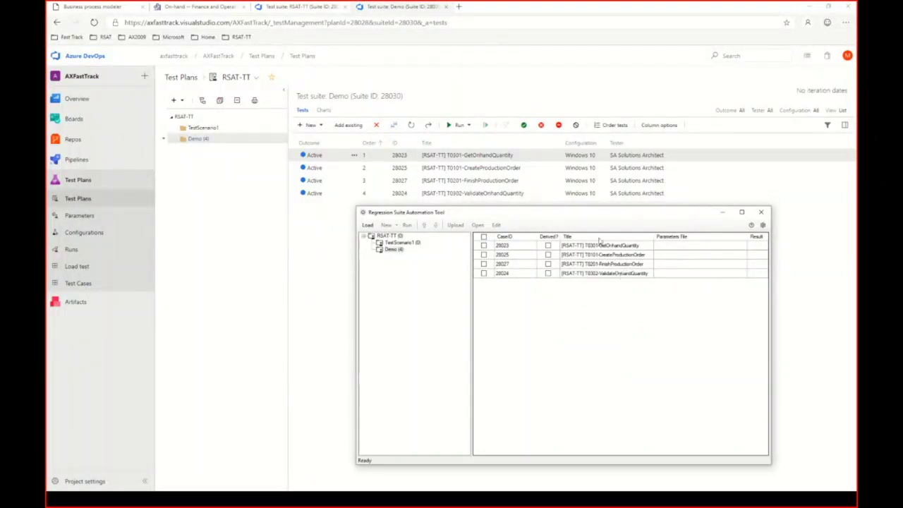
left_click_drag(590, 218, 442, 115)
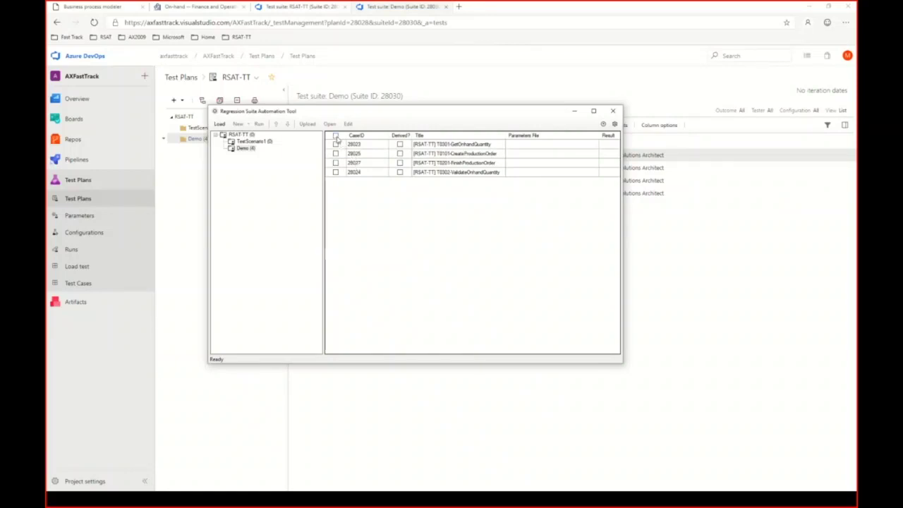
Step: Generate test execution and parameter files for all four checked test cases, then widen the window
left_click(337, 136)
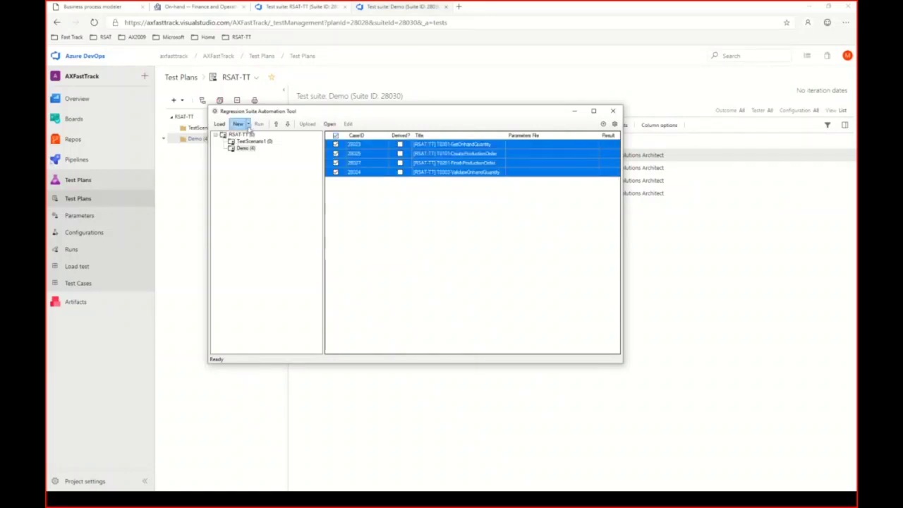
left_click(249, 125)
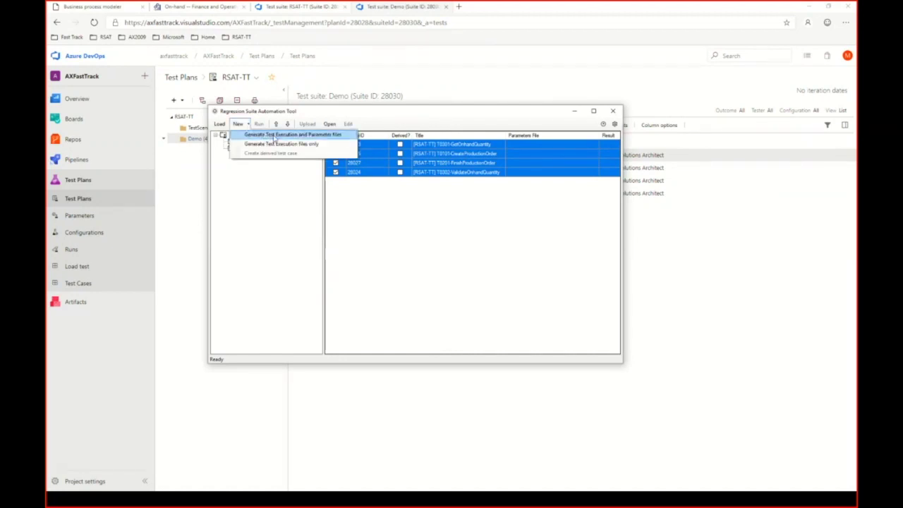
left_click(274, 135)
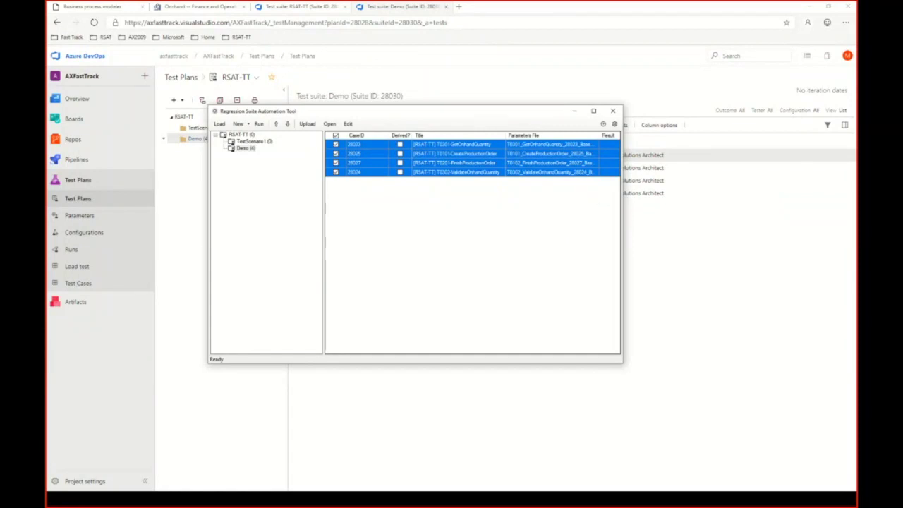
left_click_drag(623, 224, 811, 228)
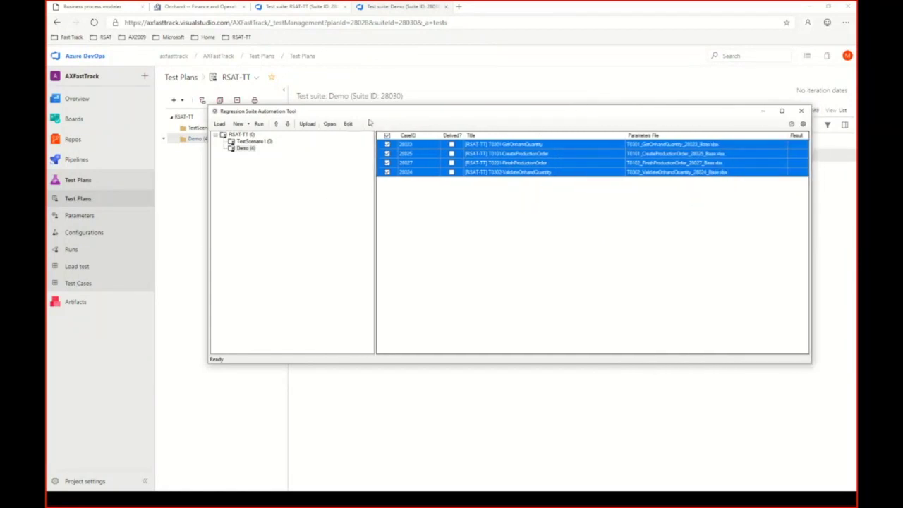
left_click_drag(370, 111, 295, 129)
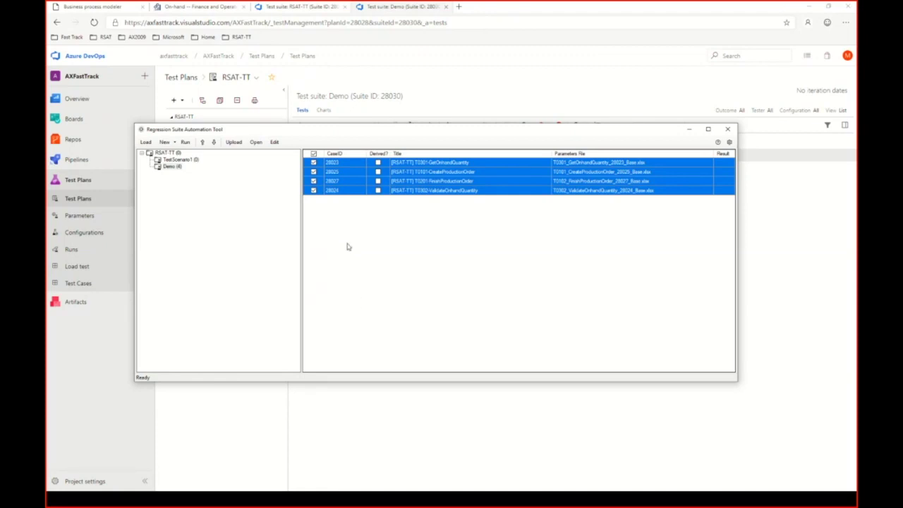
Step: Uncheck 28025, 28027 and 28024, and open test case 28023's parameter file in Excel
left_click(313, 171)
left_click(314, 181)
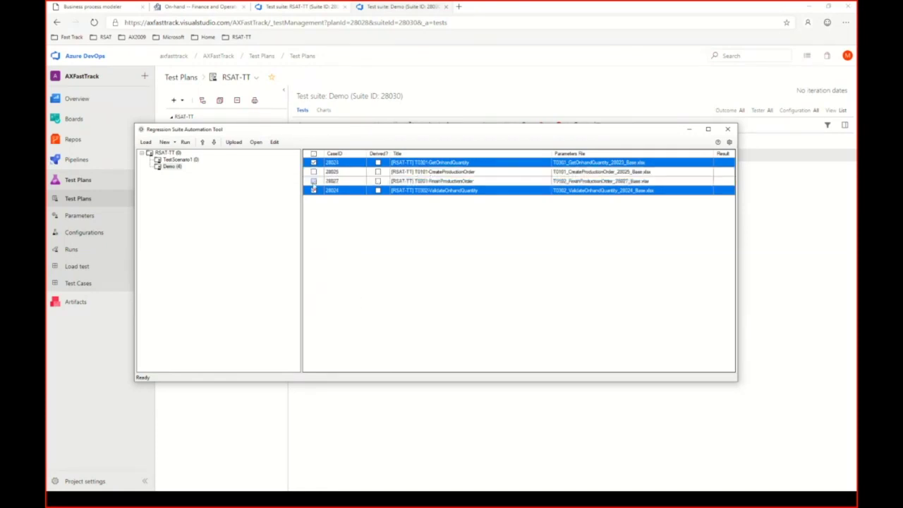
left_click(313, 190)
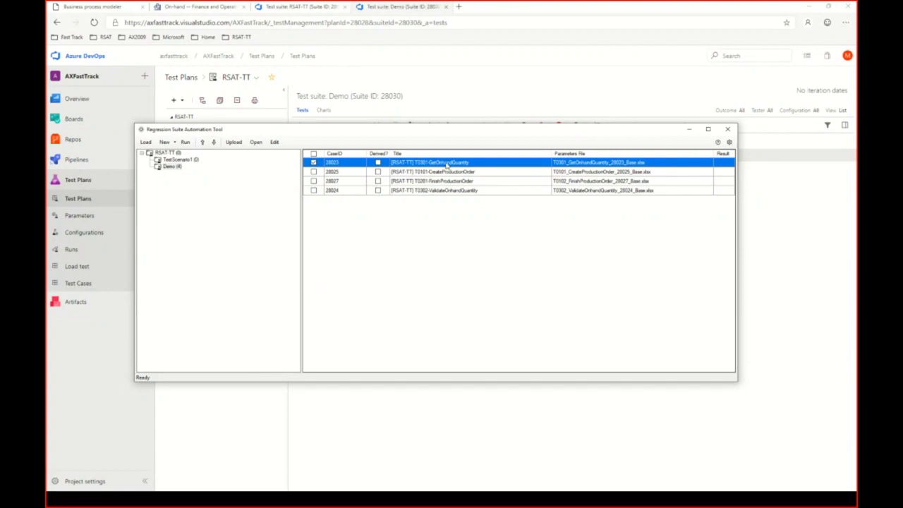
left_click(266, 142)
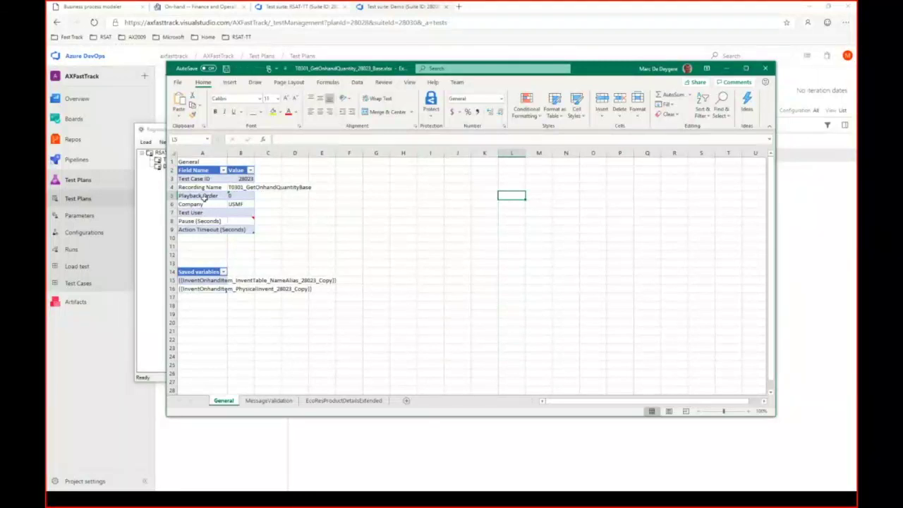
left_click(199, 205)
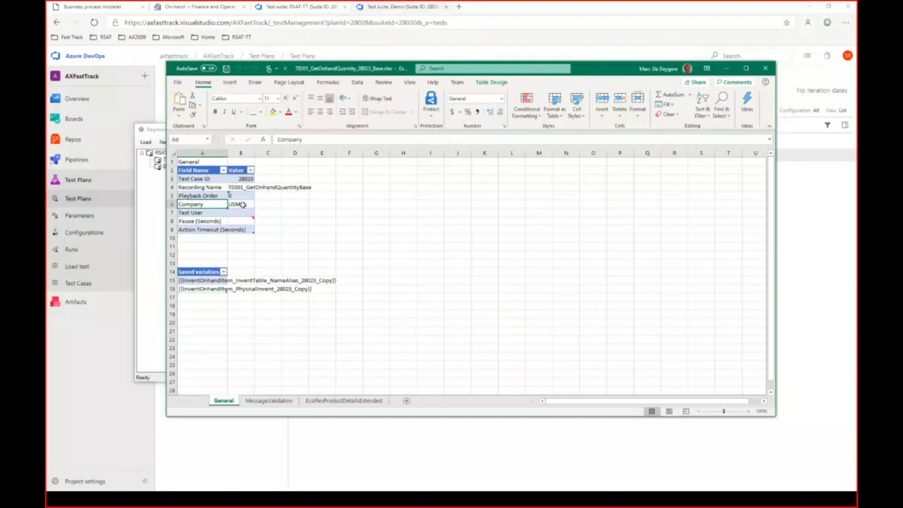
left_click(244, 205)
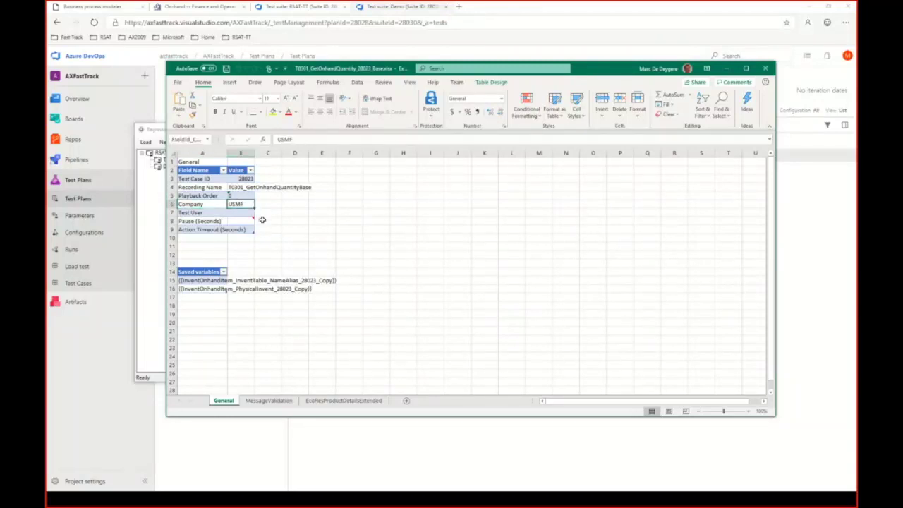
type("demf")
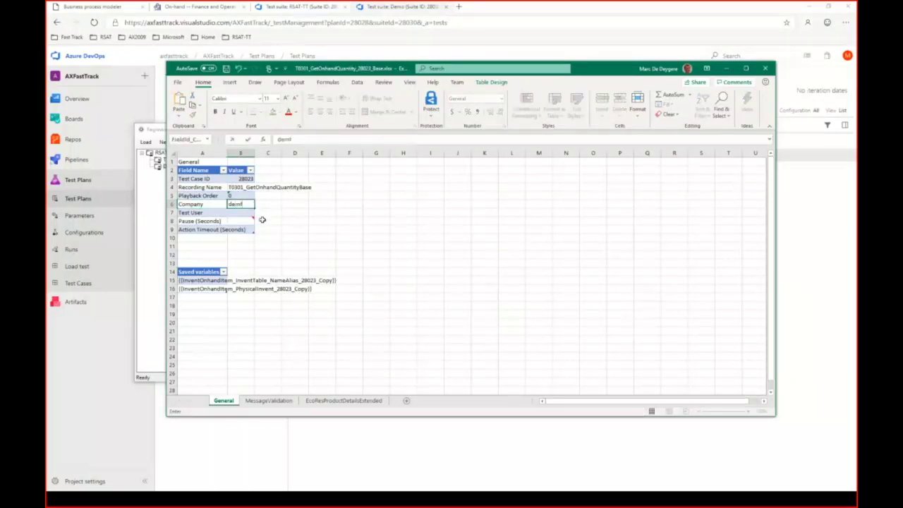
key("BackSpace")
key("BackSpace")
key("BackSpace")
key("BackSpace")
type("DEMF")
key("BackSpace")
key("BackSpace")
key("BackSpace")
key("BackSpace")
type("USMF")
left_click(274, 214)
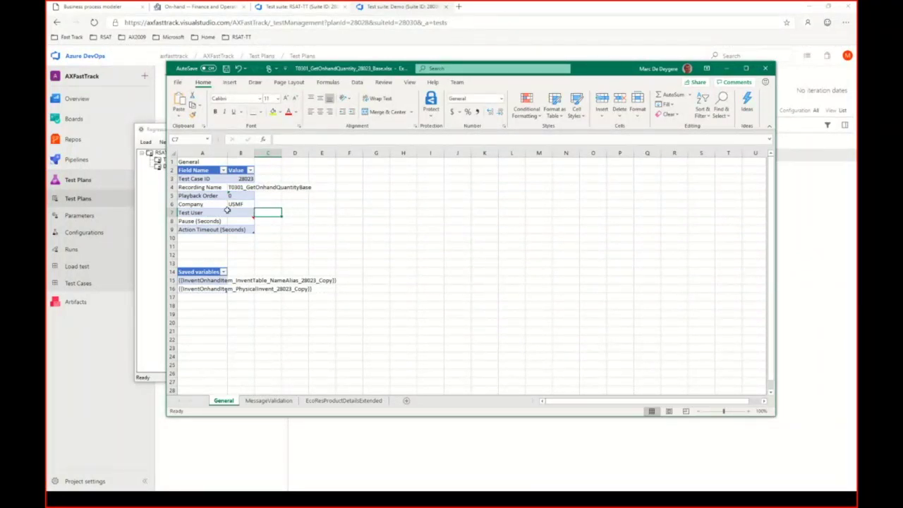
Step: Enter a test user e-mail in the Test User value and autofit column B
left_click(237, 213)
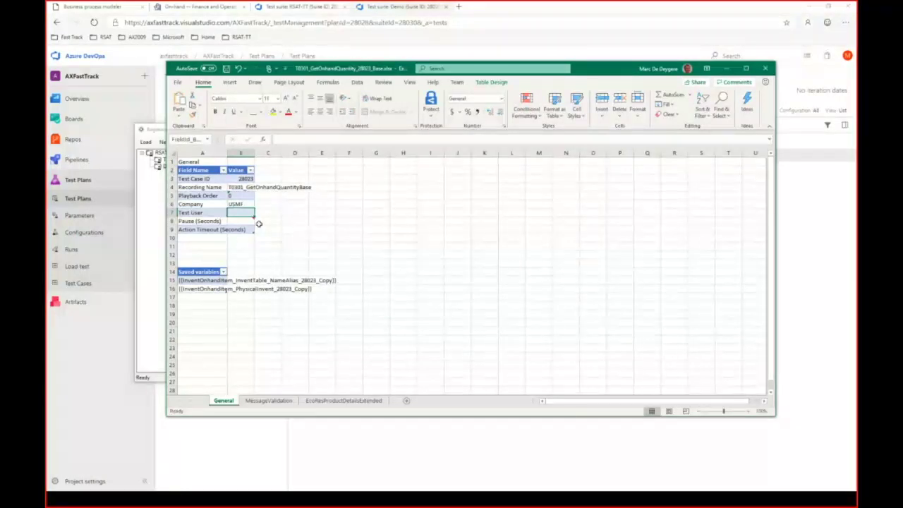
left_click(237, 212)
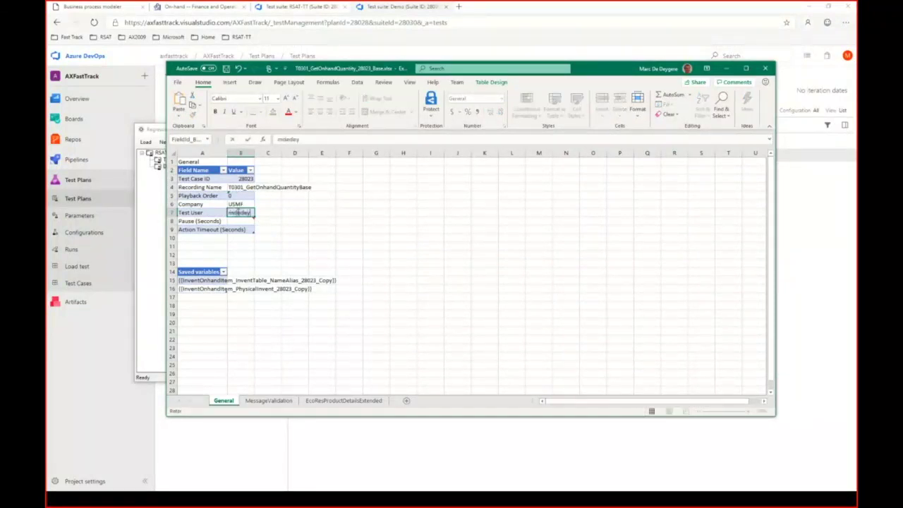
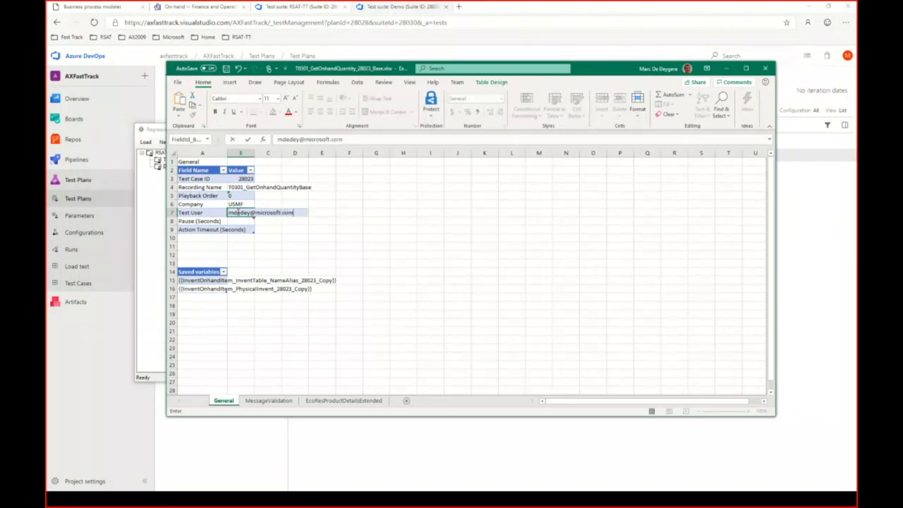
left_click(247, 153)
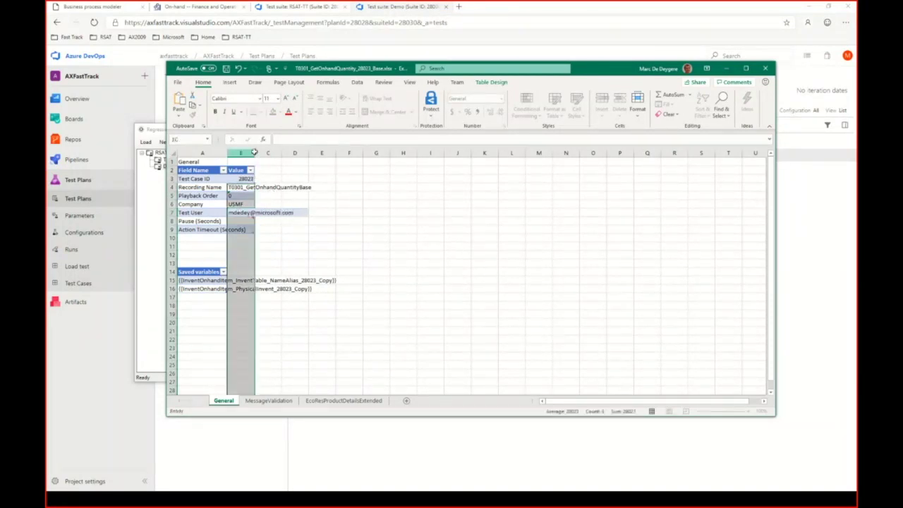
double_click(255, 153)
left_click(266, 231)
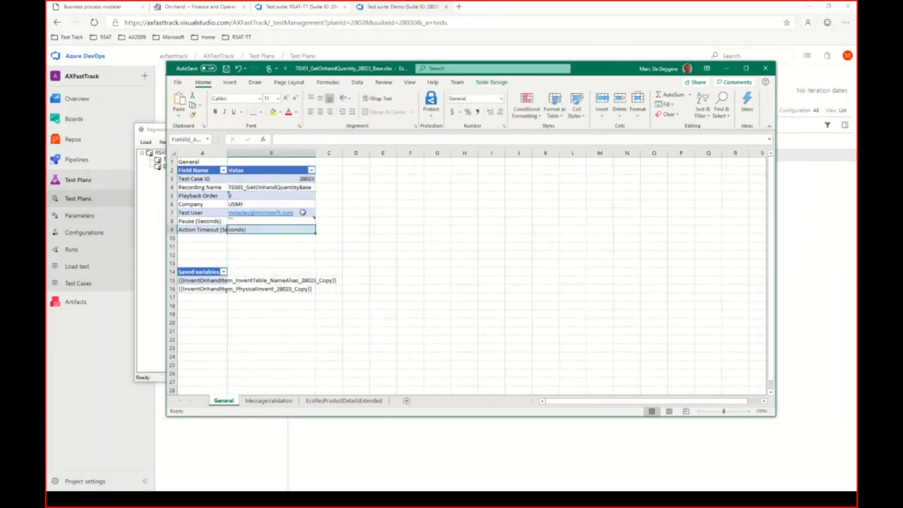
Step: Clear the Test User value again, leaving it blank
left_click(304, 212)
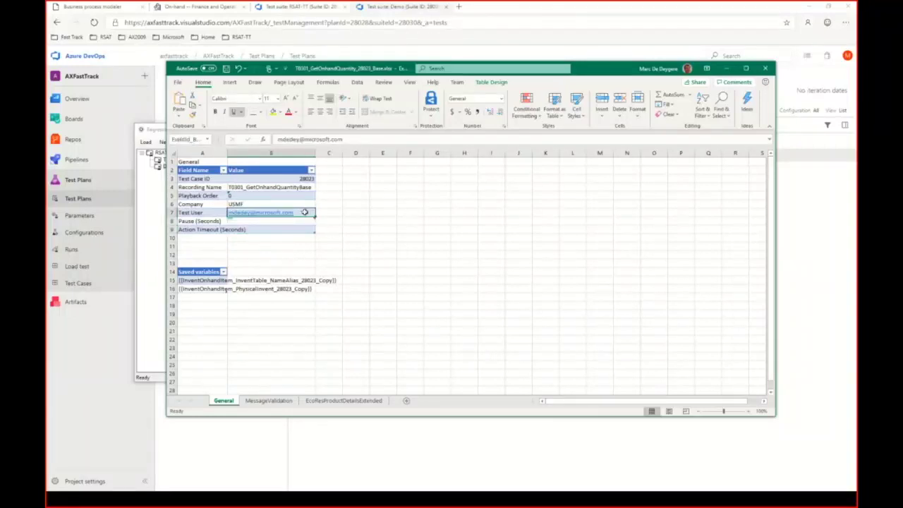
key("Delete")
left_click(302, 221)
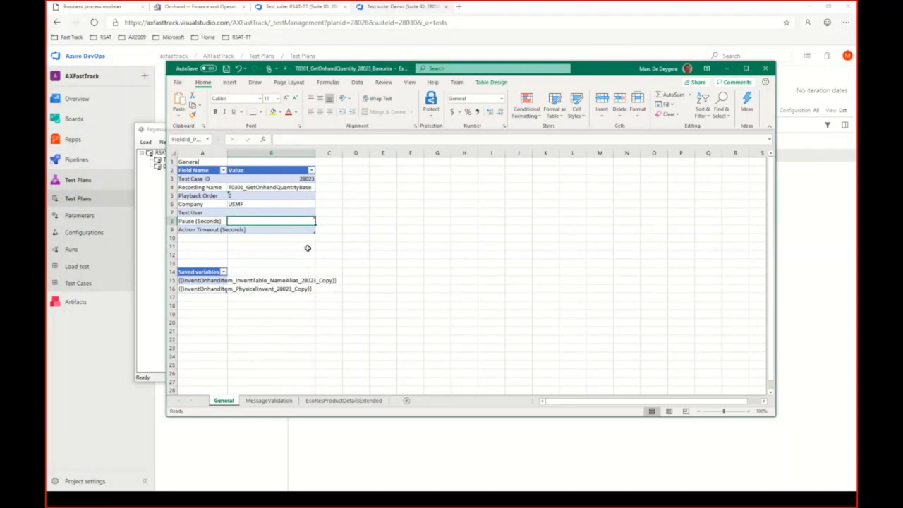
Step: Read the Pause note in B8, then widen column A to fit labels like Action Timeout (Seconds)
left_click(257, 223)
mouse_move(257, 222)
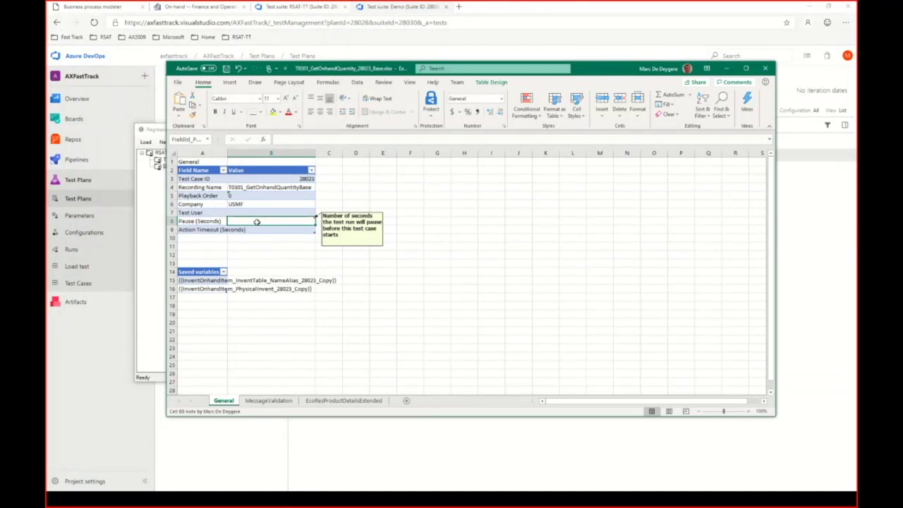
left_click(257, 246)
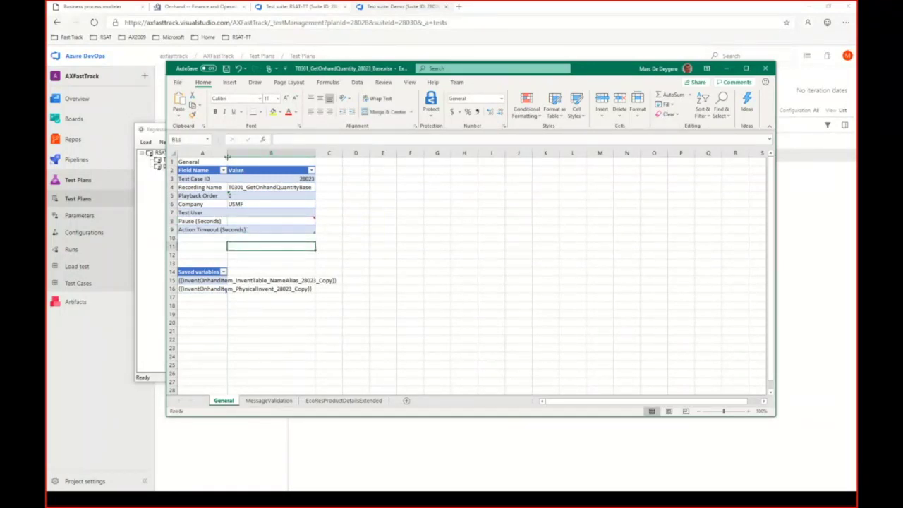
left_click_drag(227, 152, 240, 152)
left_click(261, 230)
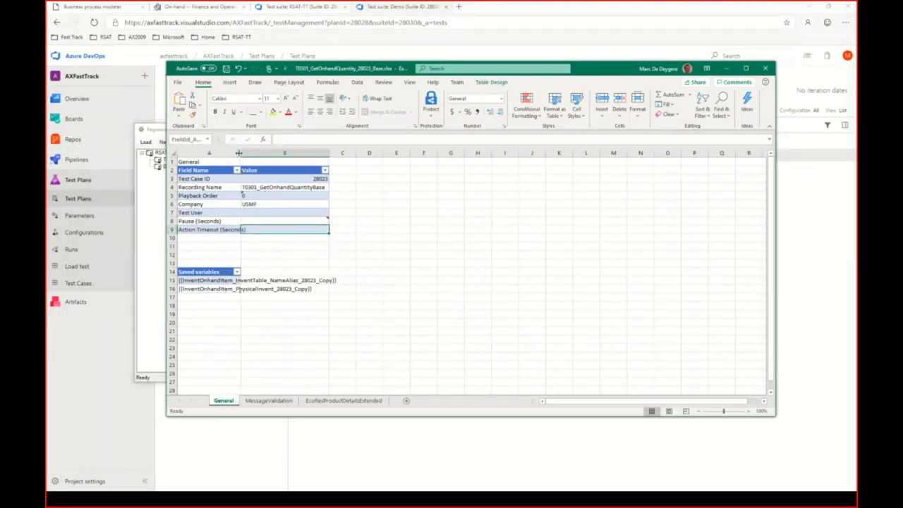
left_click_drag(241, 153, 266, 154)
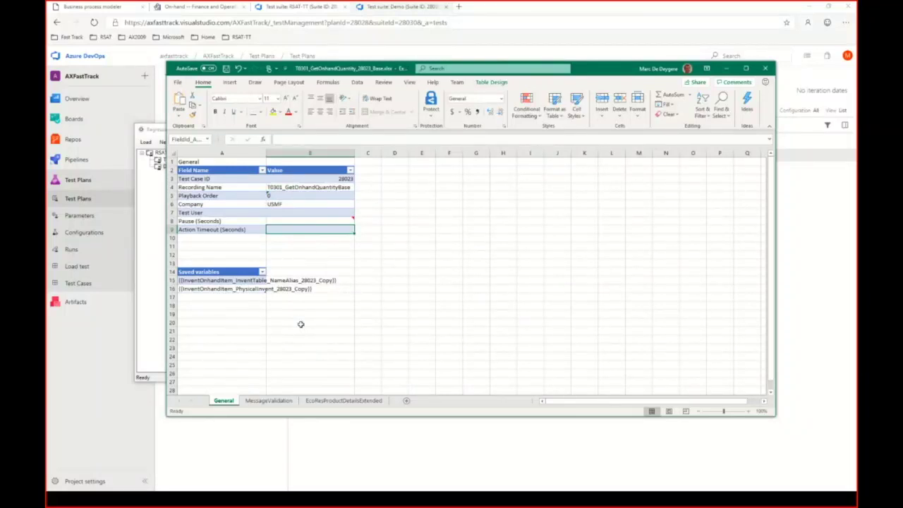
left_click(234, 282)
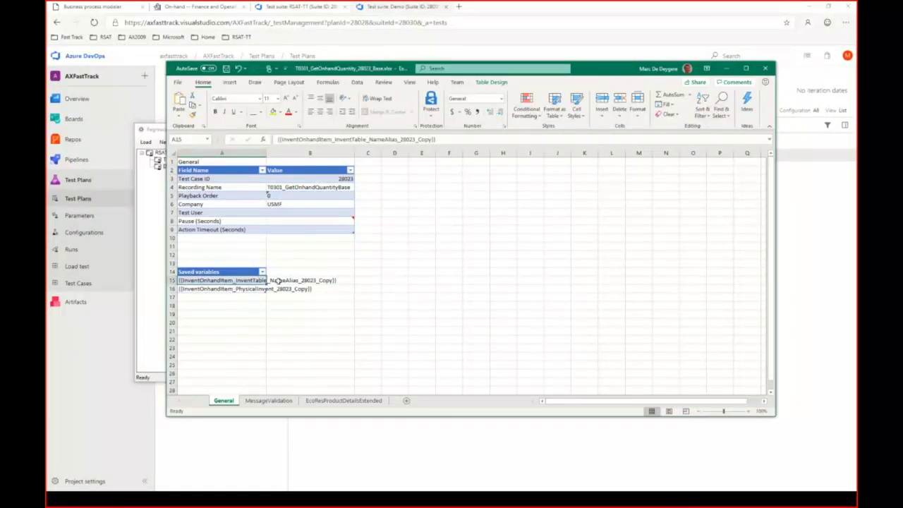
left_click(279, 280)
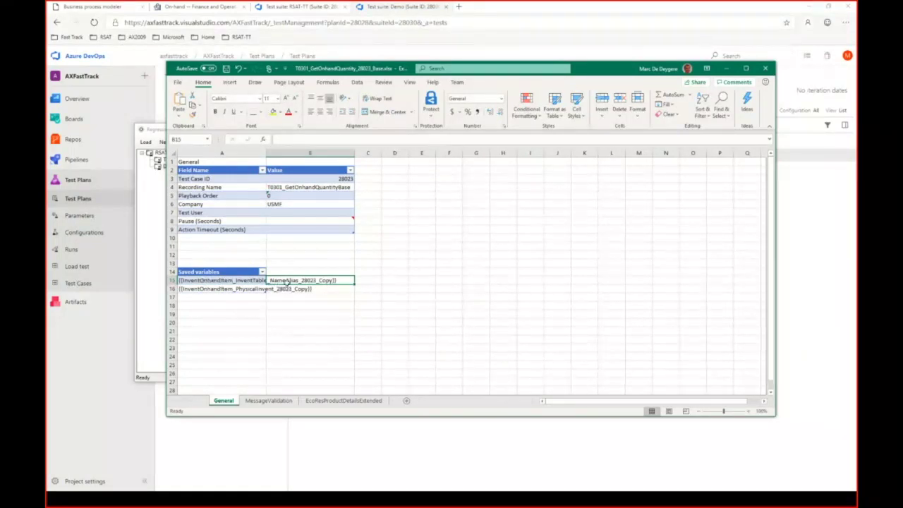
left_click(233, 288)
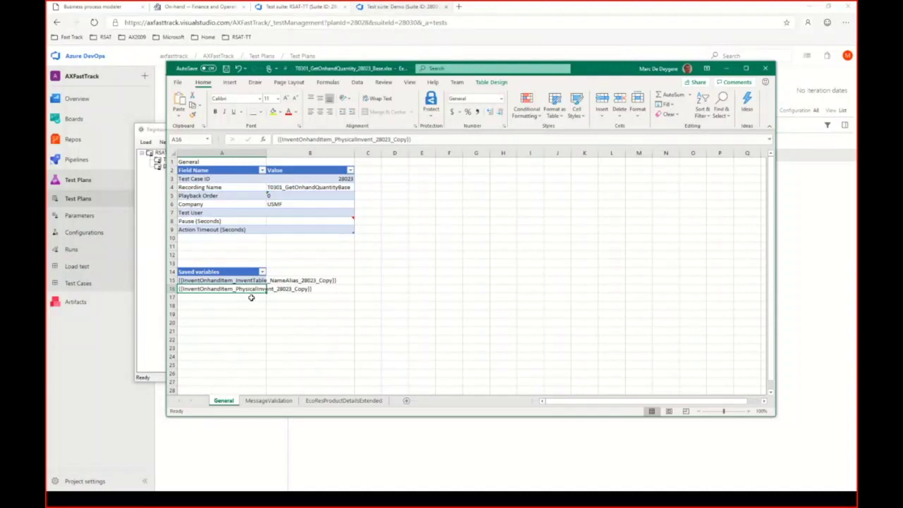
left_click(311, 281)
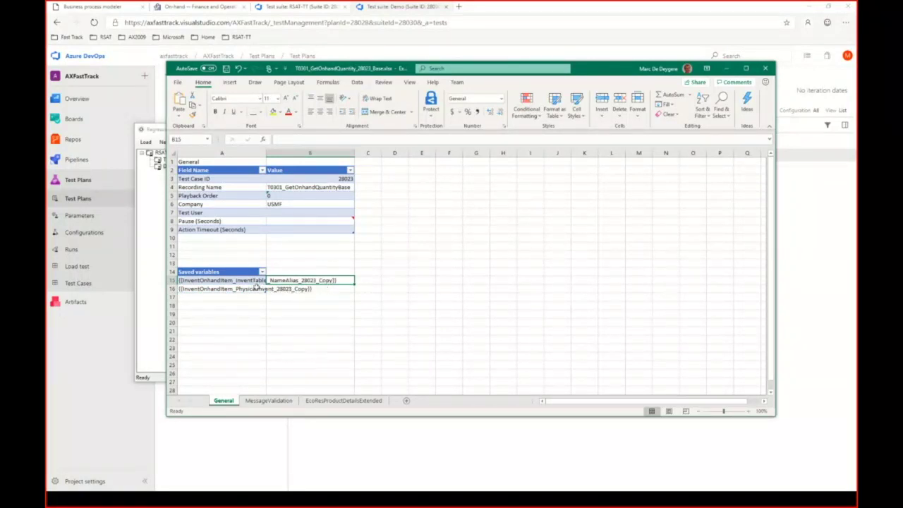
left_click_drag(253, 280, 248, 289)
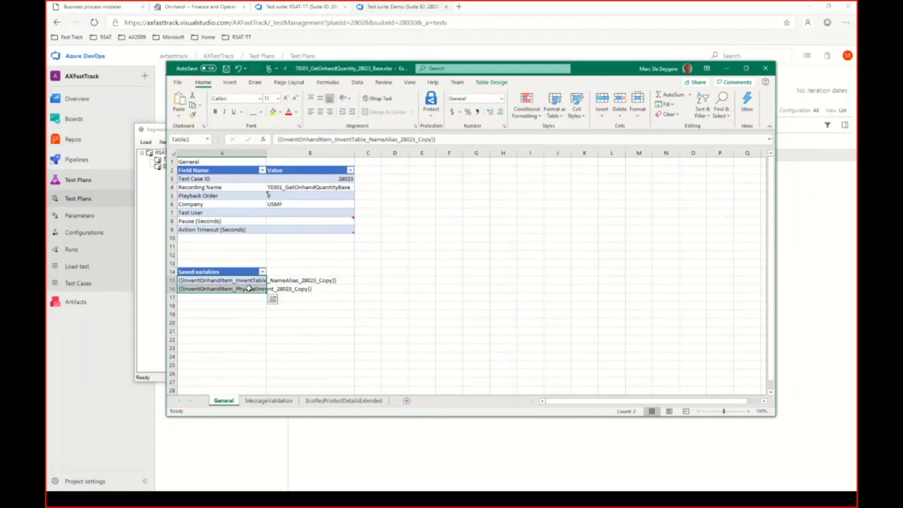
left_click(293, 291)
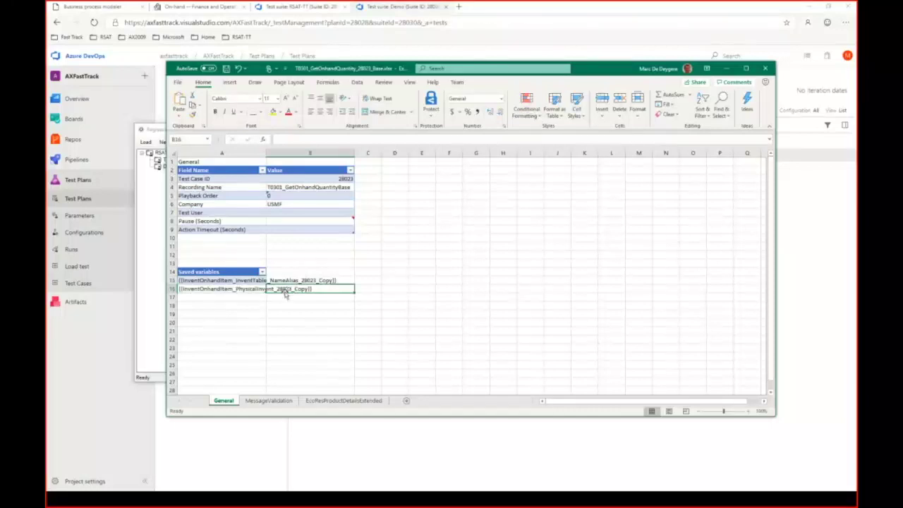
left_click(223, 282)
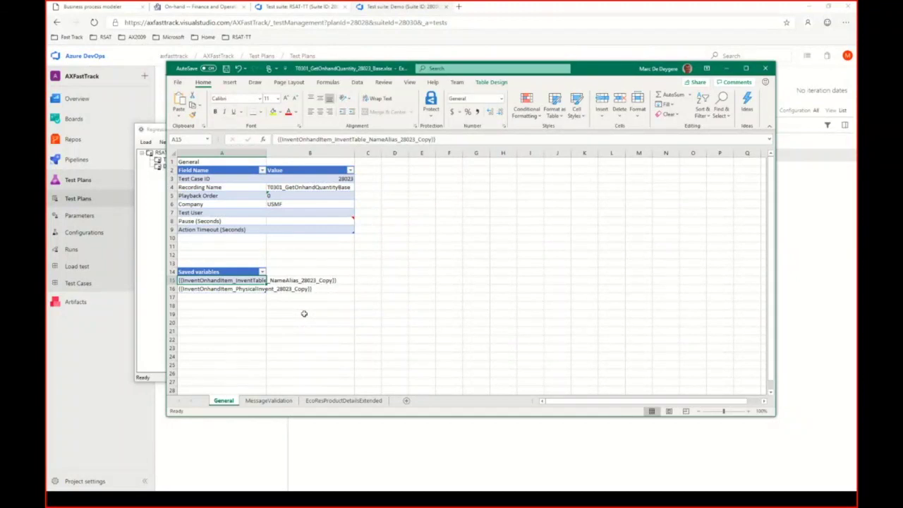
Step: Review the EcoResProductDetailsExtended and MessageValidation sheets, noting the empty Messages list
left_click(339, 401)
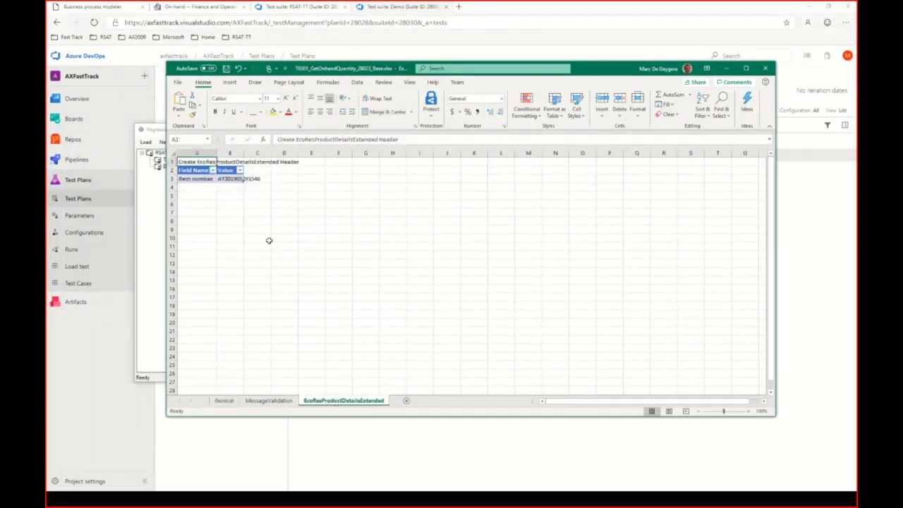
left_click(269, 400)
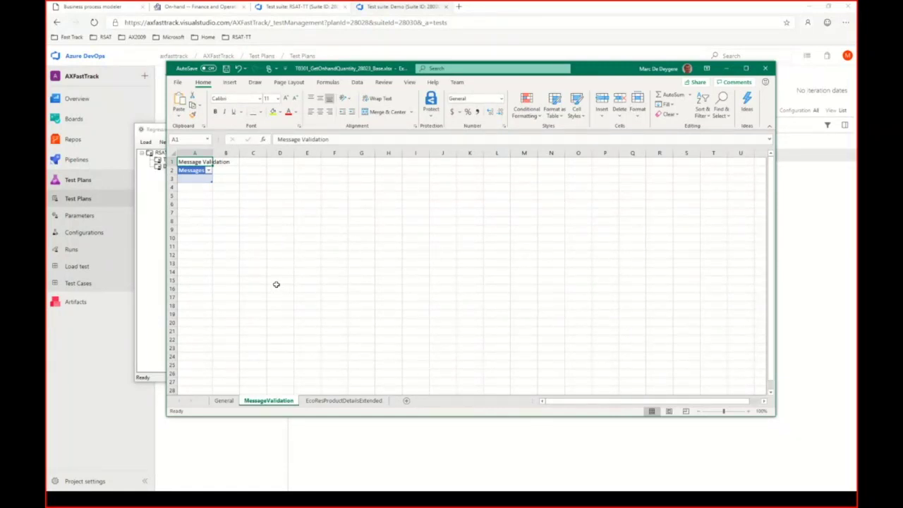
left_click(192, 178)
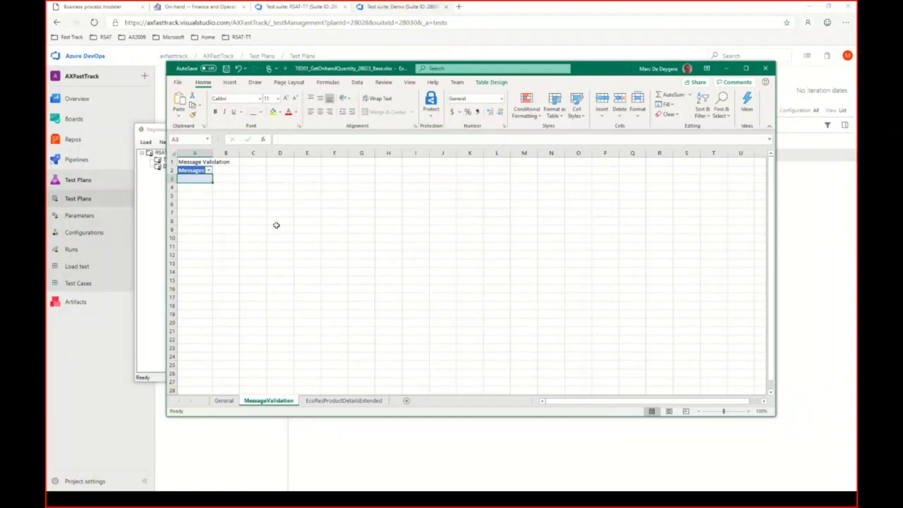
left_click(342, 402)
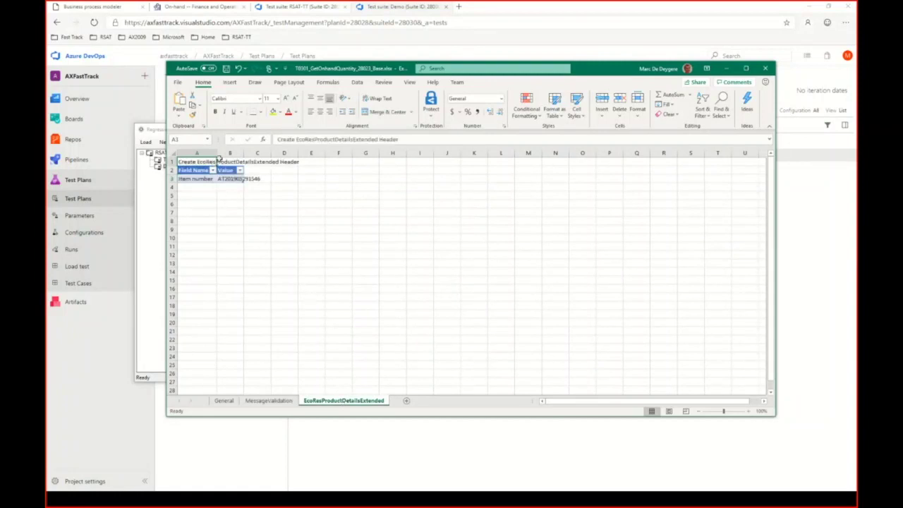
Step: Widen columns A and B on EcoResProductDetailsExtended and paste a new item number into B3
left_click_drag(217, 151, 264, 152)
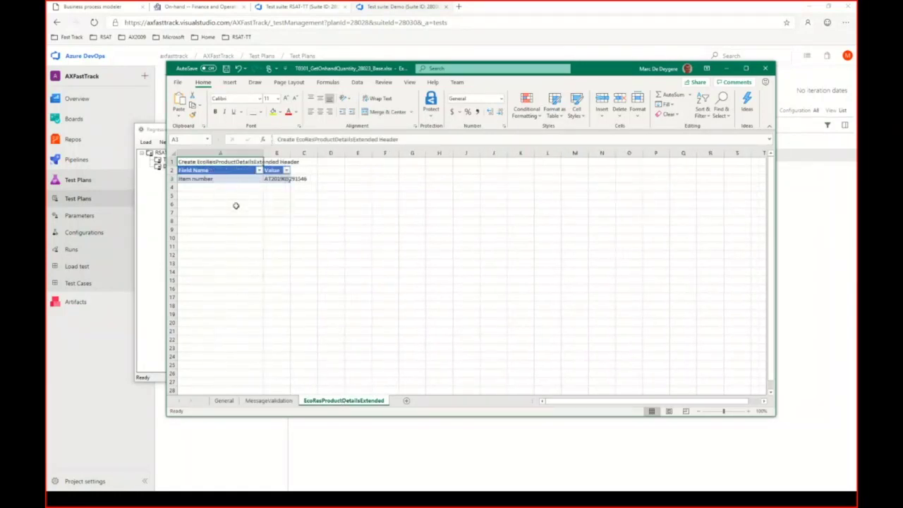
key("Down")
key("Down")
key("Down")
key("Down")
key("Down")
left_click(282, 179)
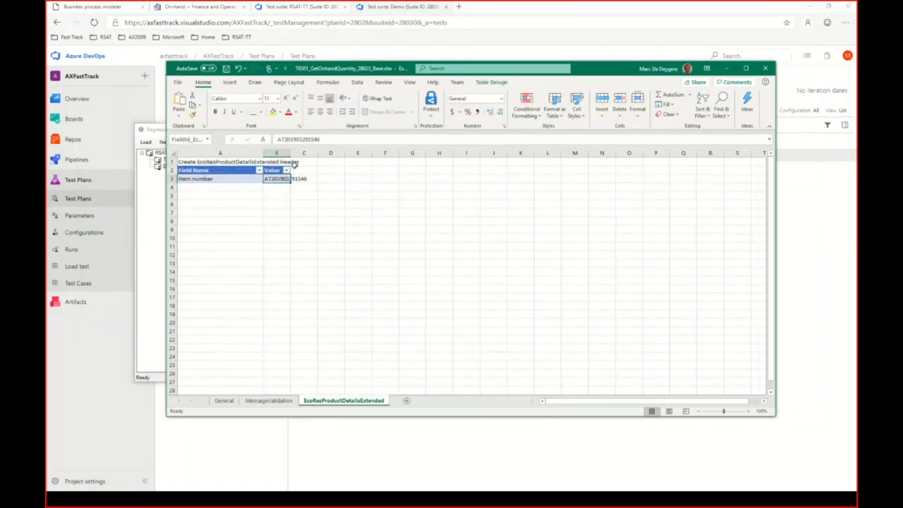
left_click_drag(291, 152, 338, 152)
left_click(313, 188)
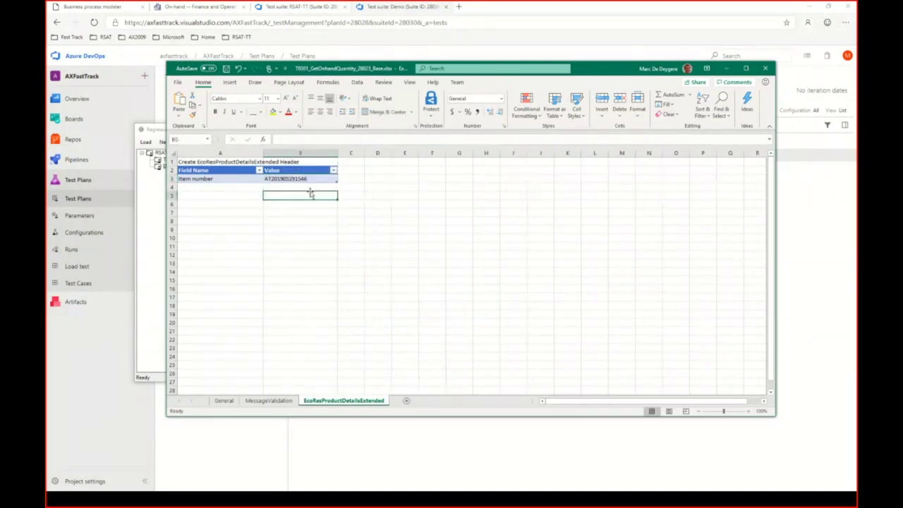
left_click(310, 179)
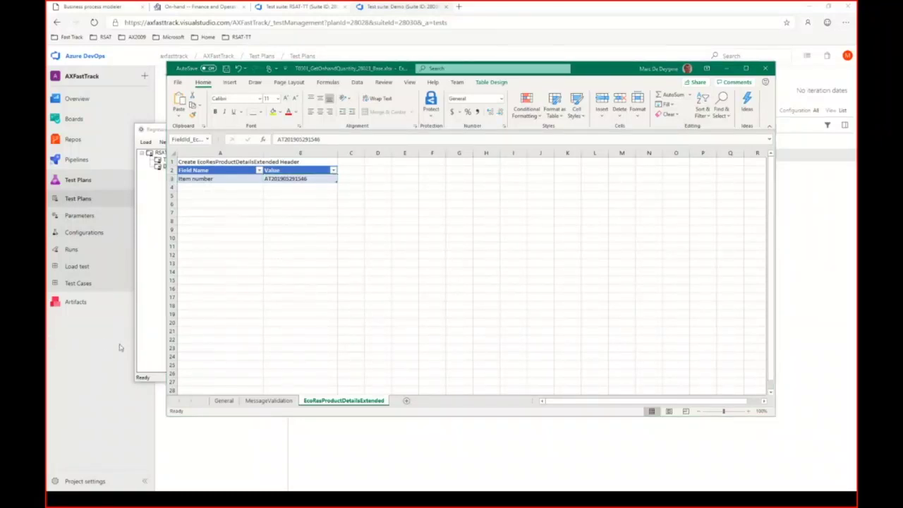
left_click(288, 182)
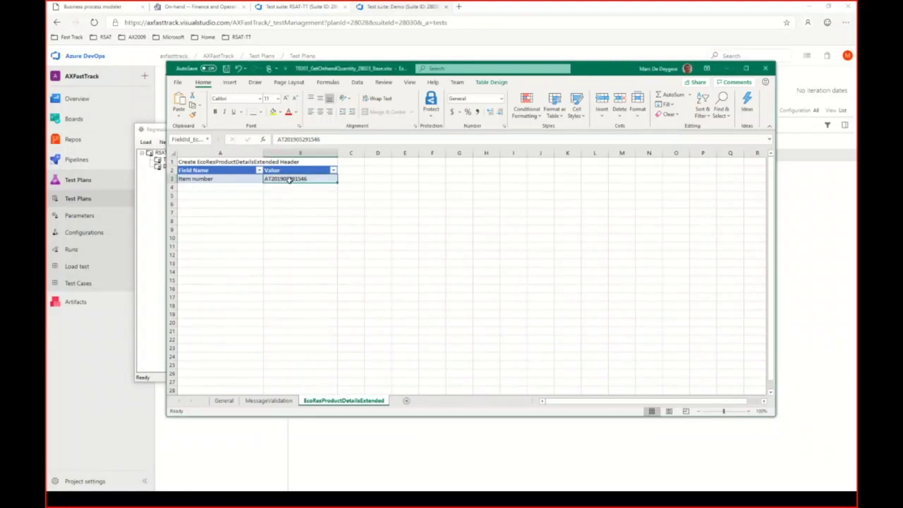
key("ctrl+v")
key("Escape")
Step: On the General sheet, select the InventTable_NameAlias saved variable for reuse
left_click(223, 400)
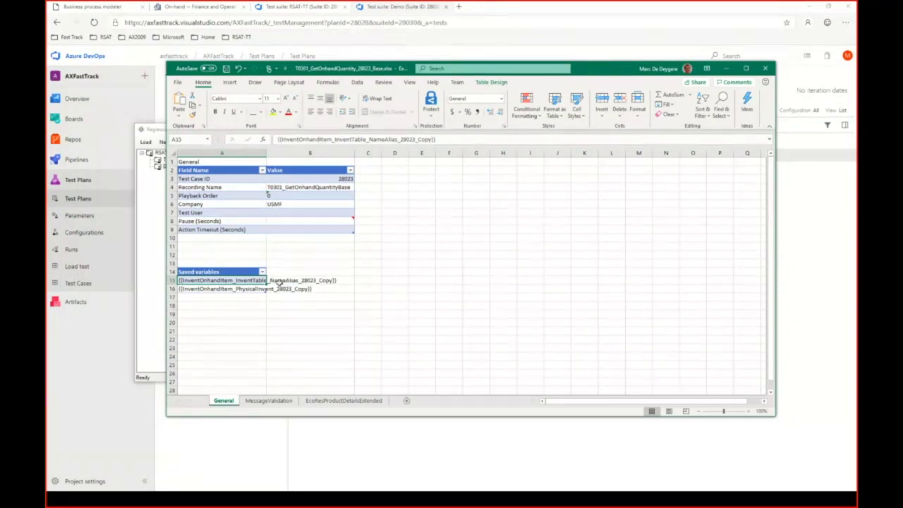
left_click(242, 288)
left_click(246, 280)
Step: Close the GetOnhandQuantity workbook and open the parameters file of CreateProductionOrder test case 28025
left_click(764, 69)
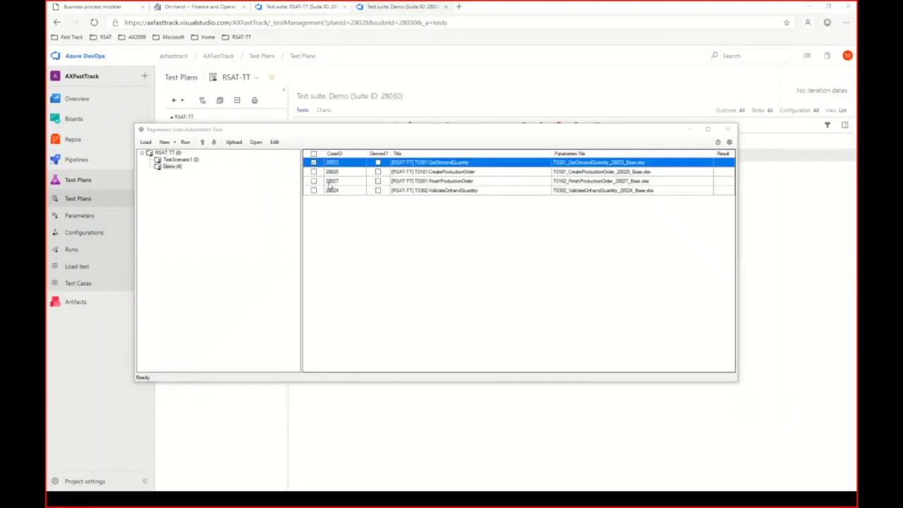
left_click(313, 172)
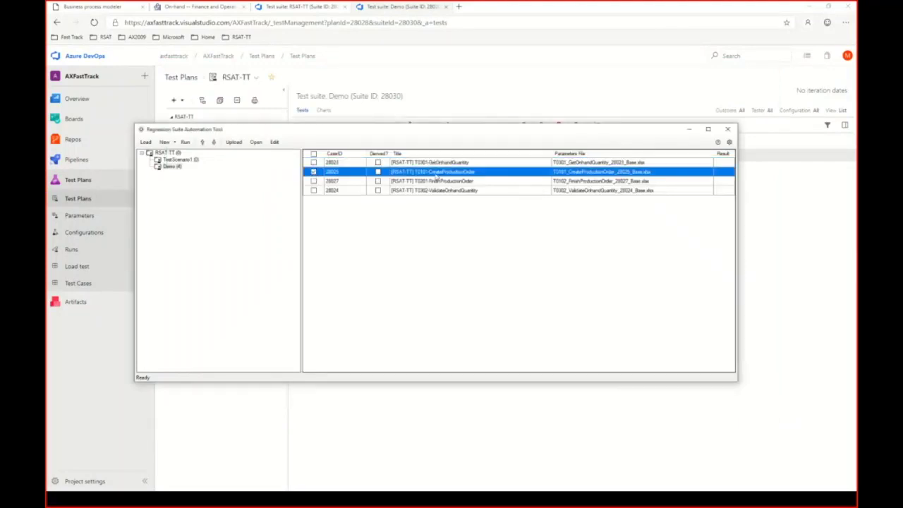
left_click(274, 142)
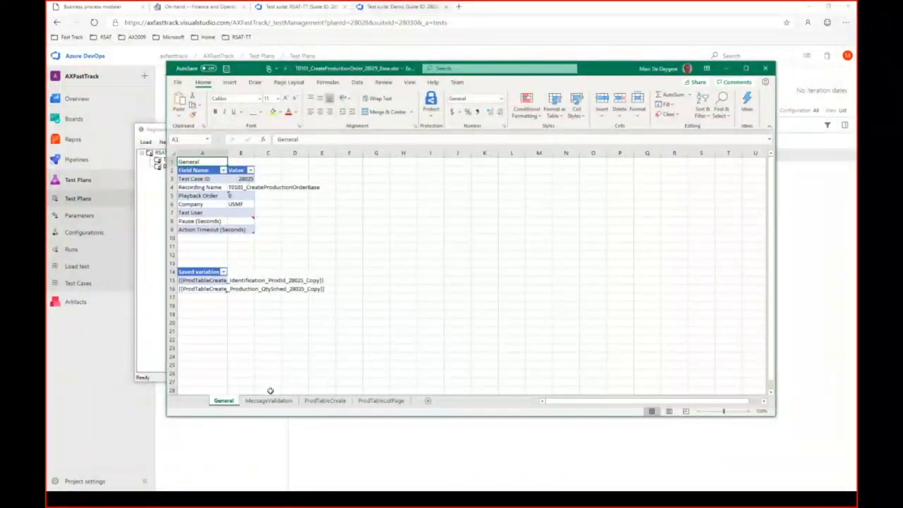
Step: Paste the saved NameAlias variable into ProdTableCreate Item number and Name, then save
left_click(326, 401)
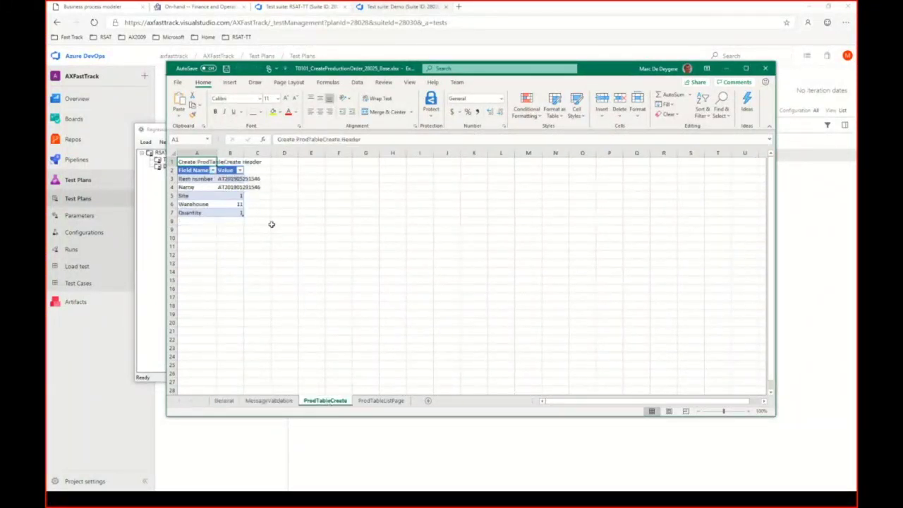
left_click(238, 180)
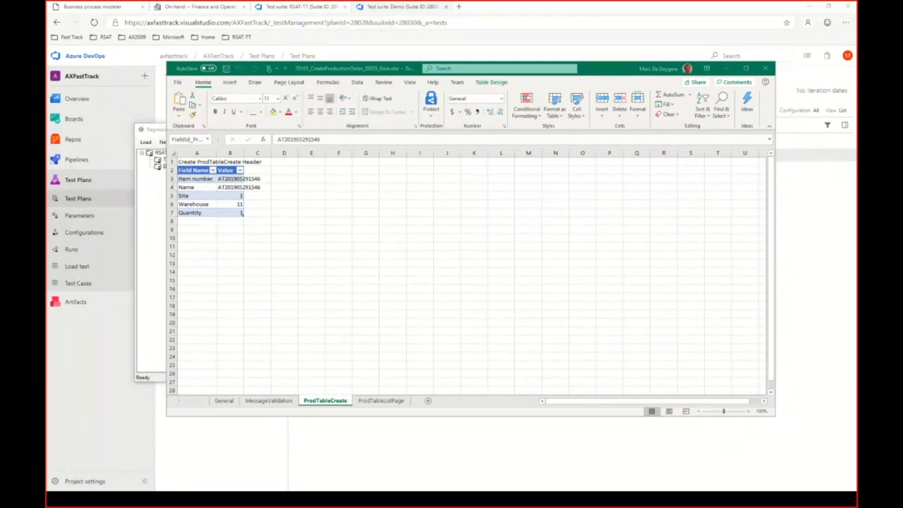
left_click(238, 181)
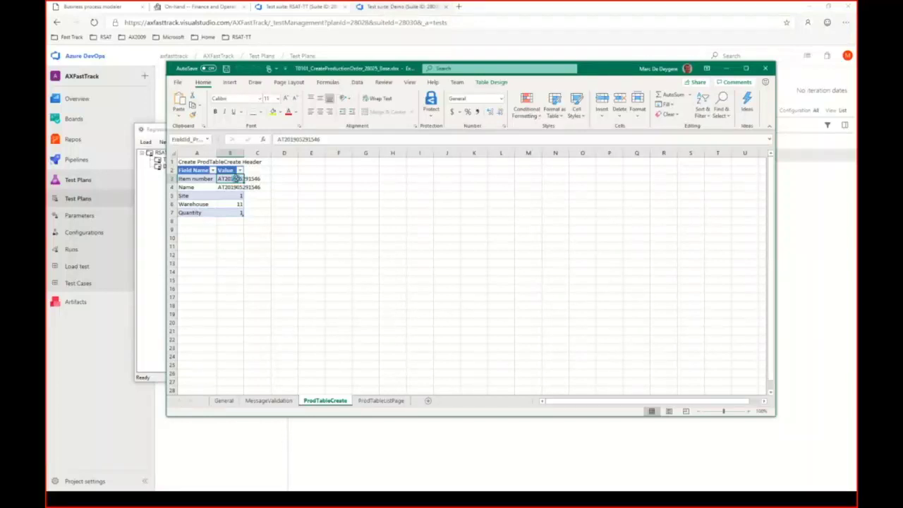
type("{{InventOnhandItem_InventTable_NameAlias_28023_Copy}}")
double_click(243, 153)
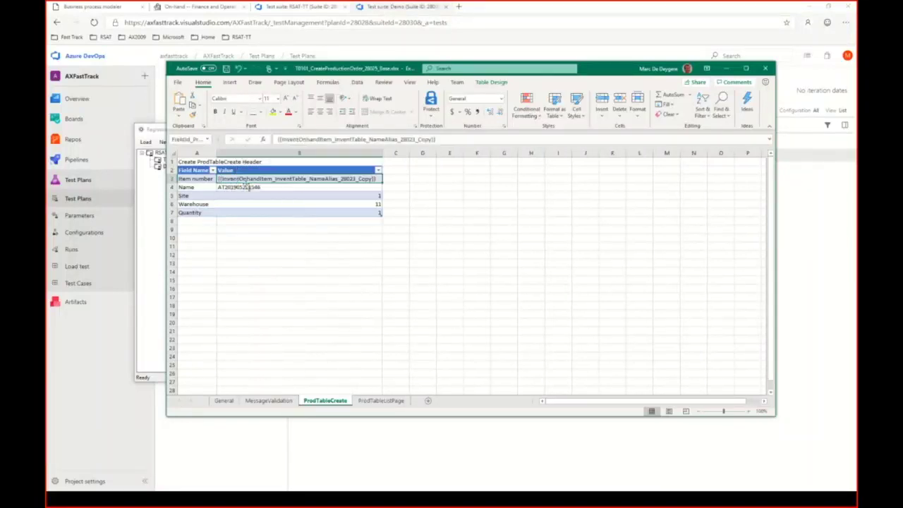
left_click(247, 238)
left_click(247, 188)
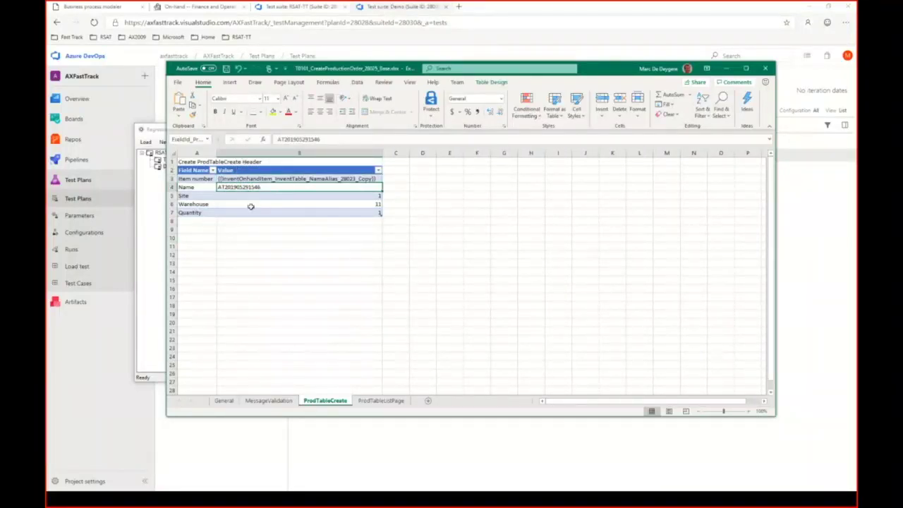
type("{{InventOnhandItem_InventTable_NameAlias_28023_Copy}}")
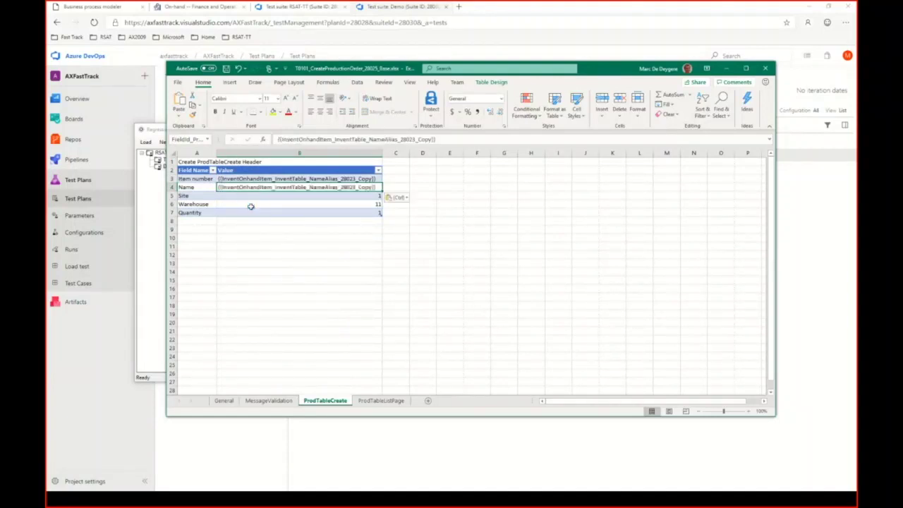
key("ctrl+s")
left_click(224, 401)
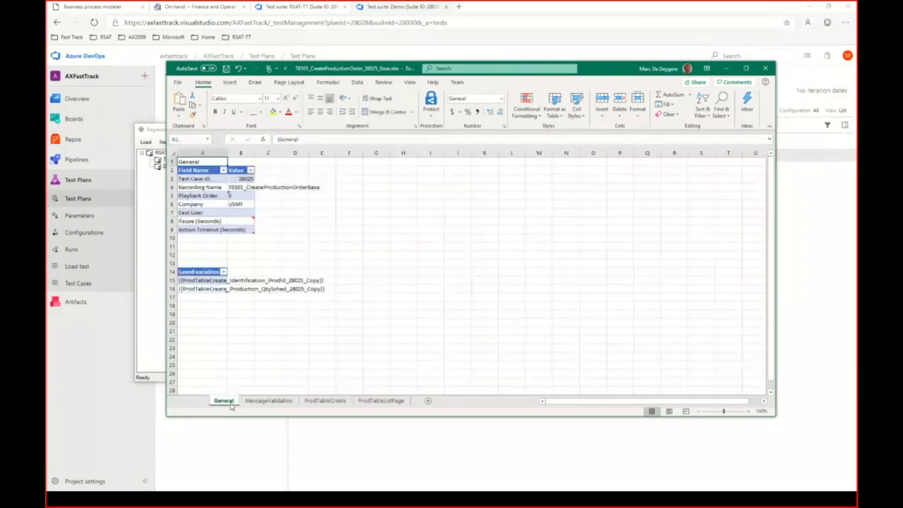
left_click(222, 305)
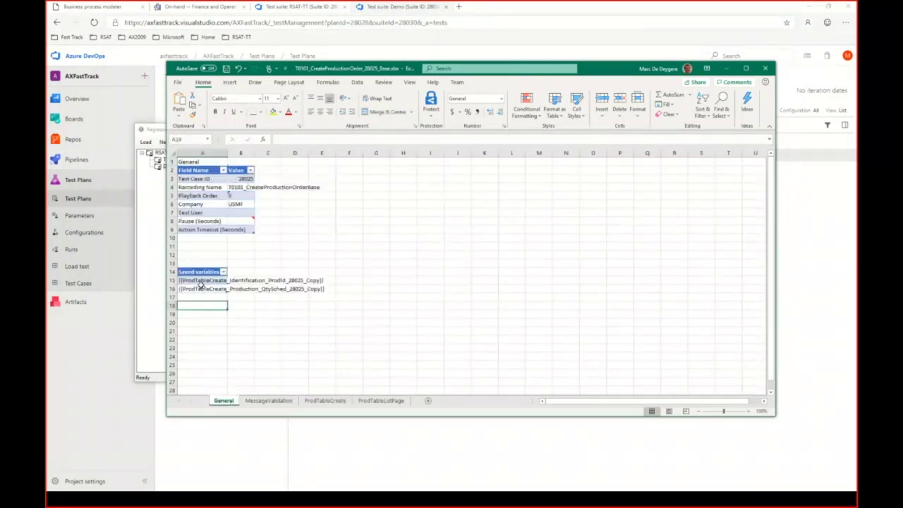
left_click(200, 283)
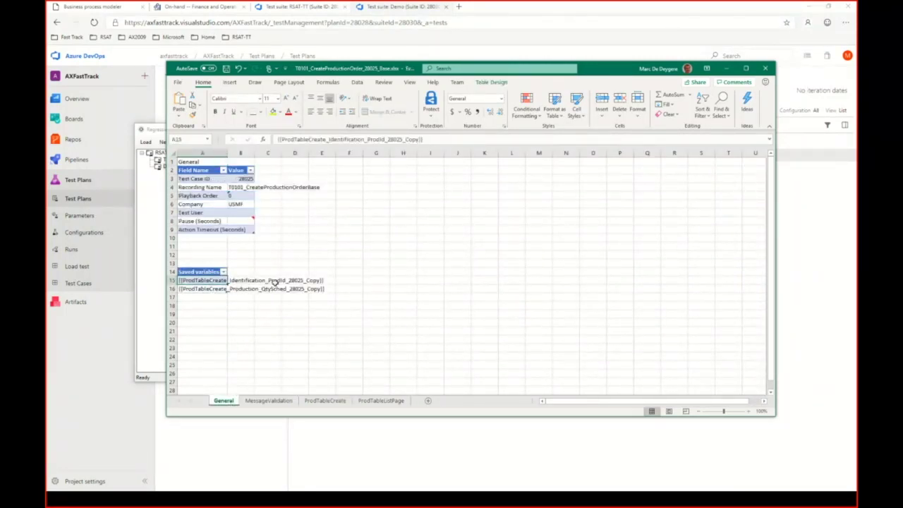
left_click(212, 289)
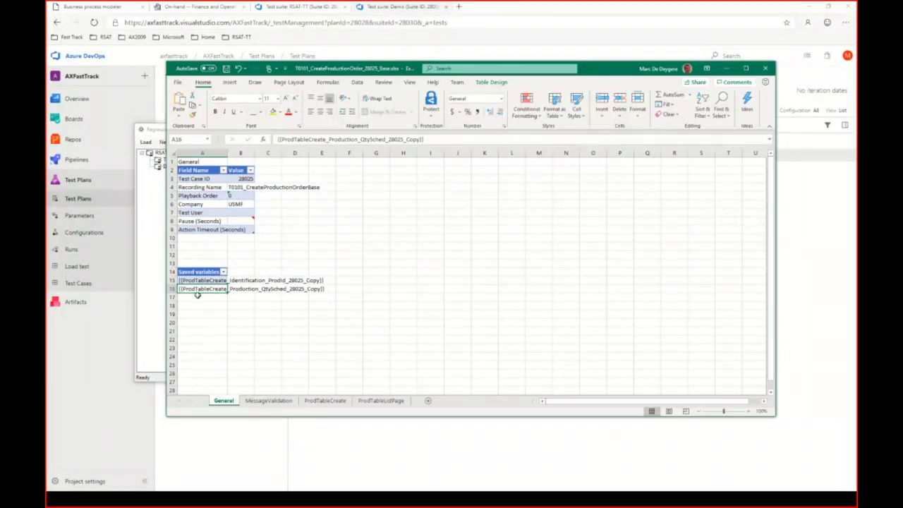
left_click_drag(202, 281, 203, 289)
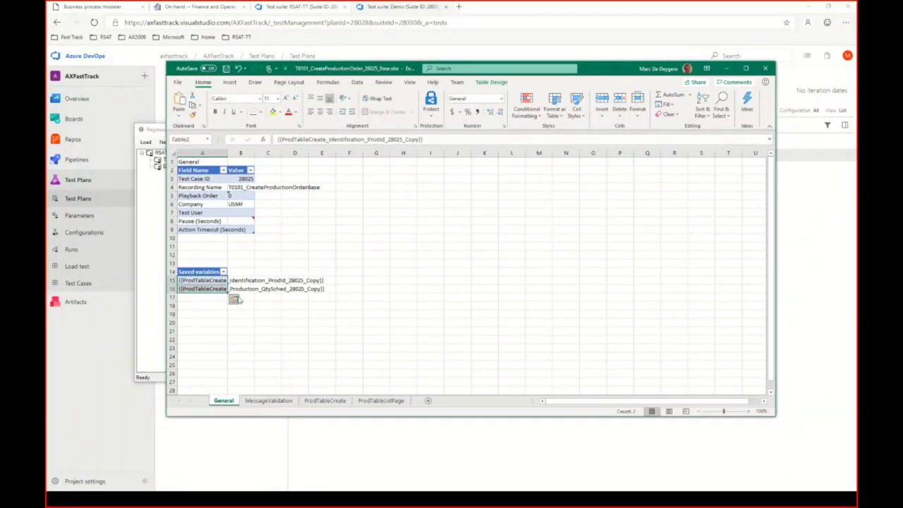
left_click(221, 281)
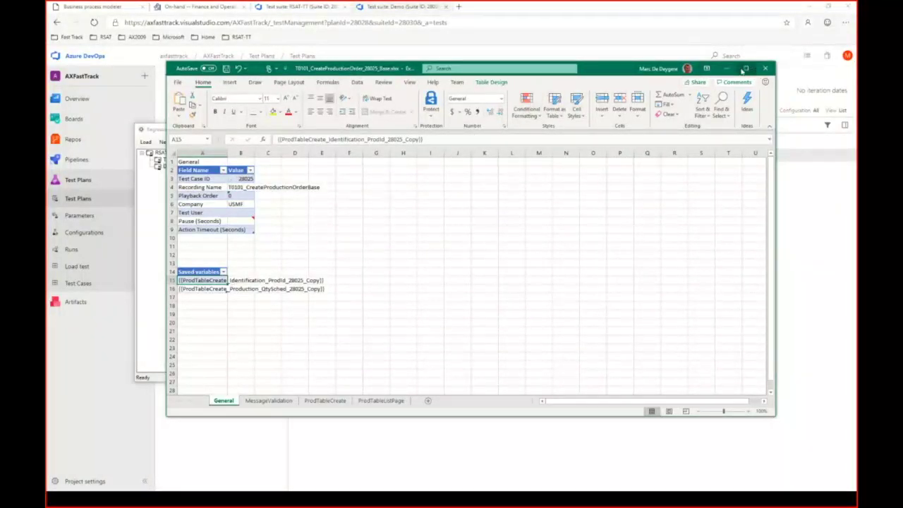
Step: Open test case 28027's ProdTableListPage sheet and widen its Value column showing P000442
left_click(727, 69)
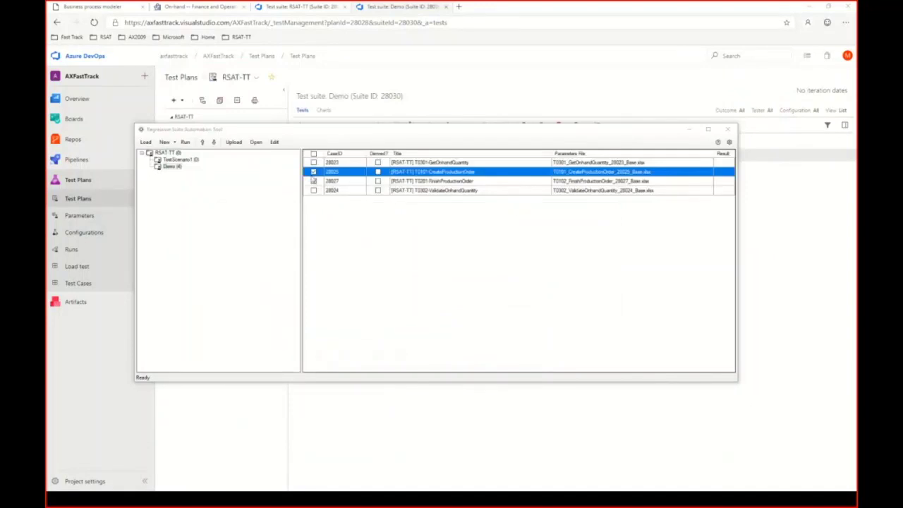
left_click(313, 181)
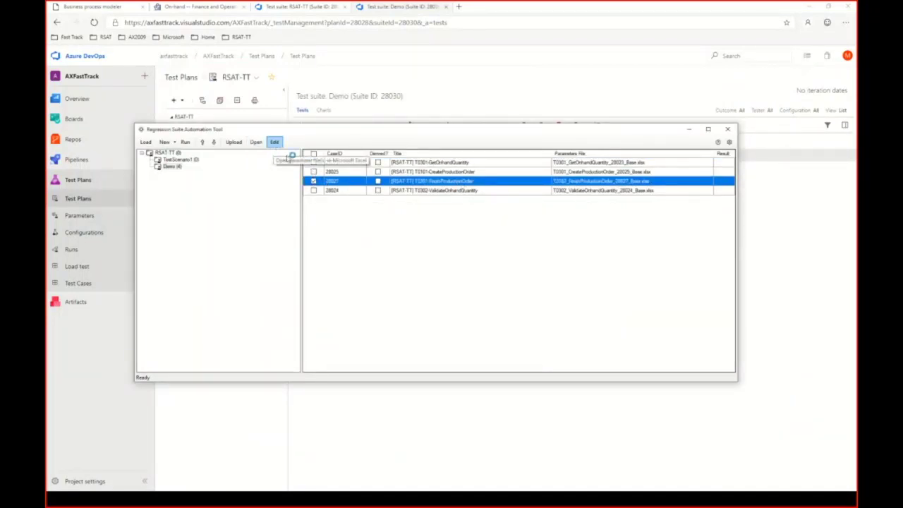
left_click(274, 142)
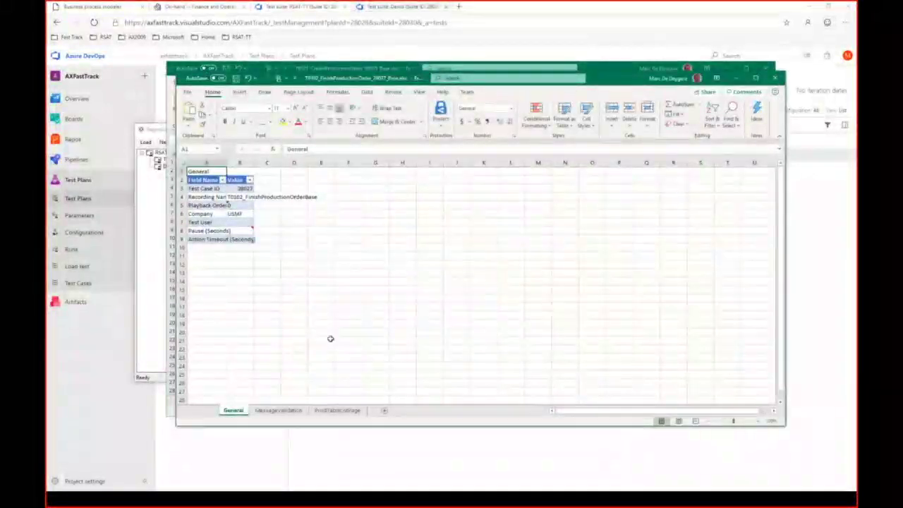
left_click(329, 411)
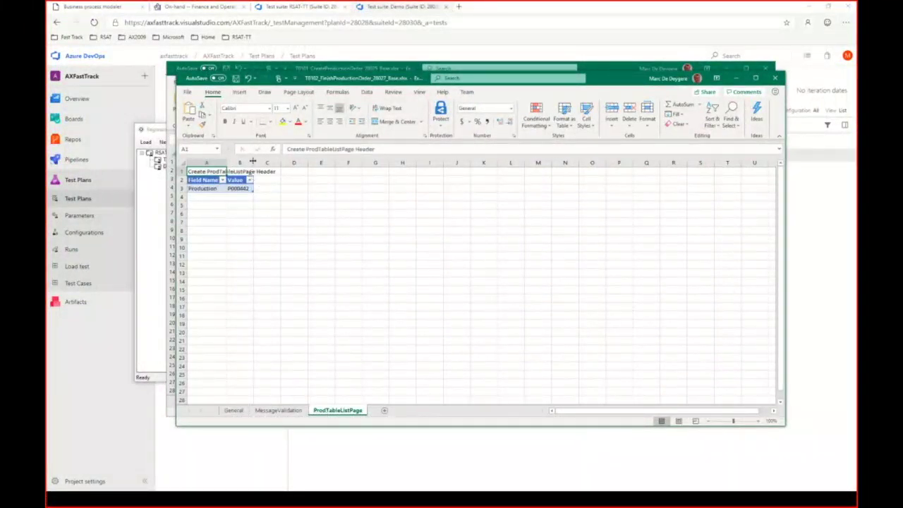
left_click_drag(253, 160, 378, 161)
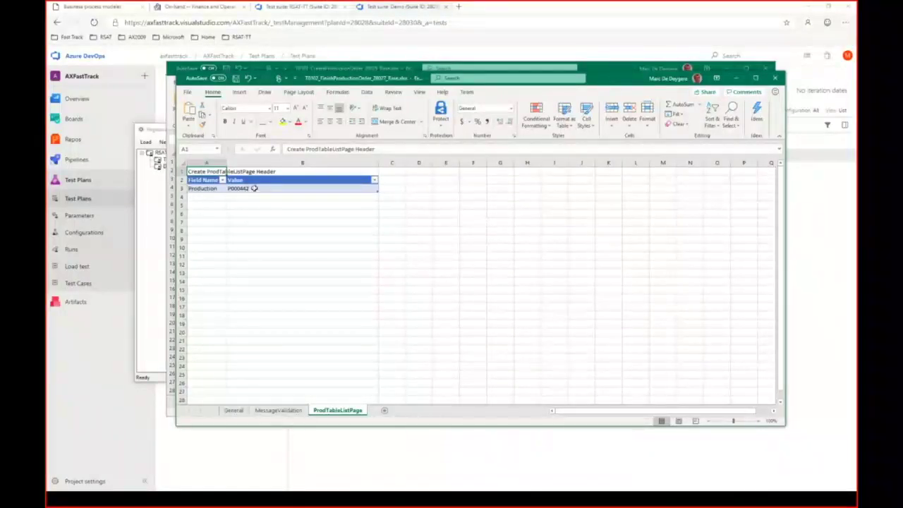
left_click(254, 188)
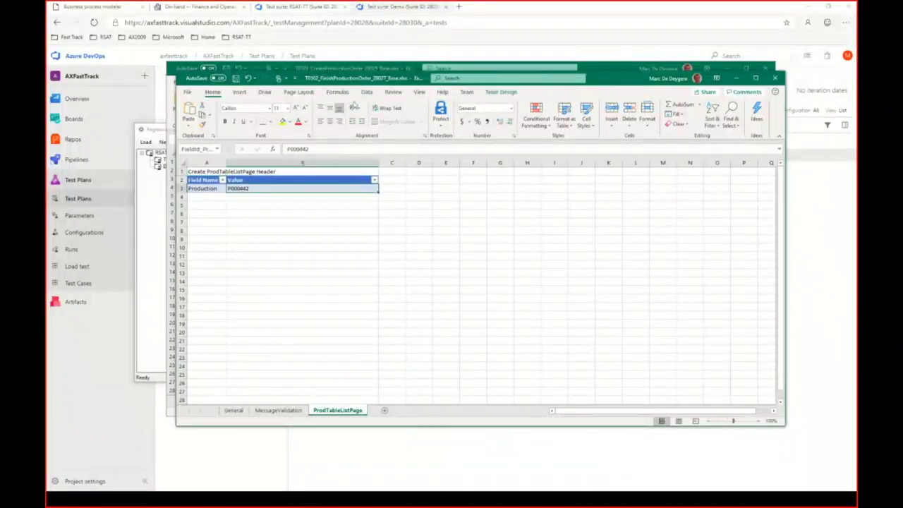
left_click_drag(392, 82, 554, 151)
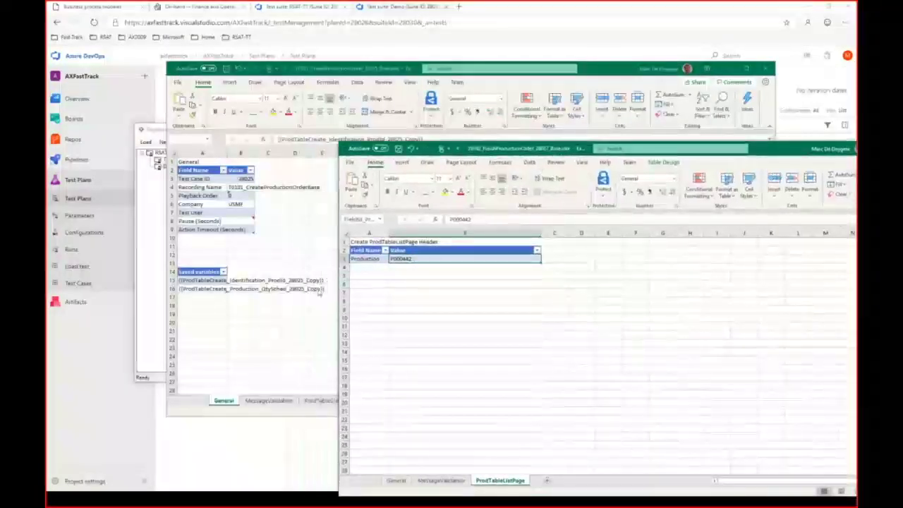
Step: Replace P000442 with the saved ProdId variable copied from the 28025 workbook
left_click(192, 280)
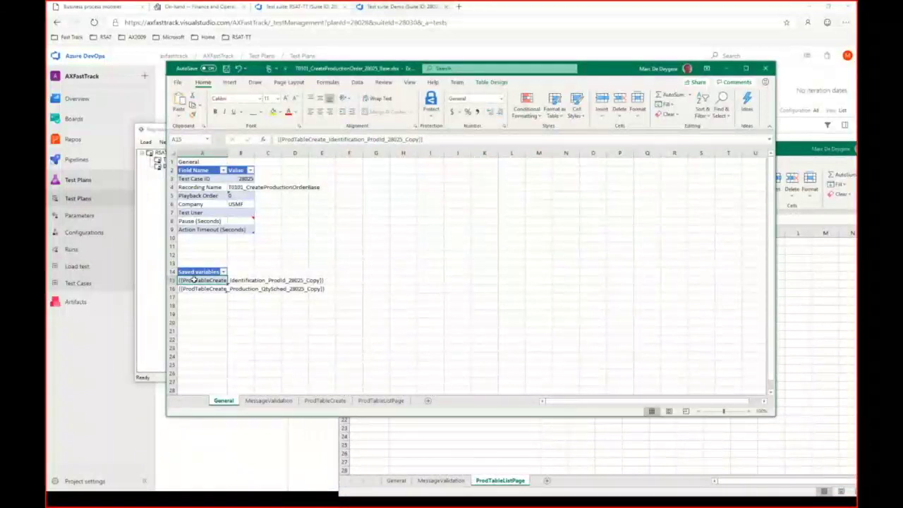
key("ctrl+c")
left_click(417, 254)
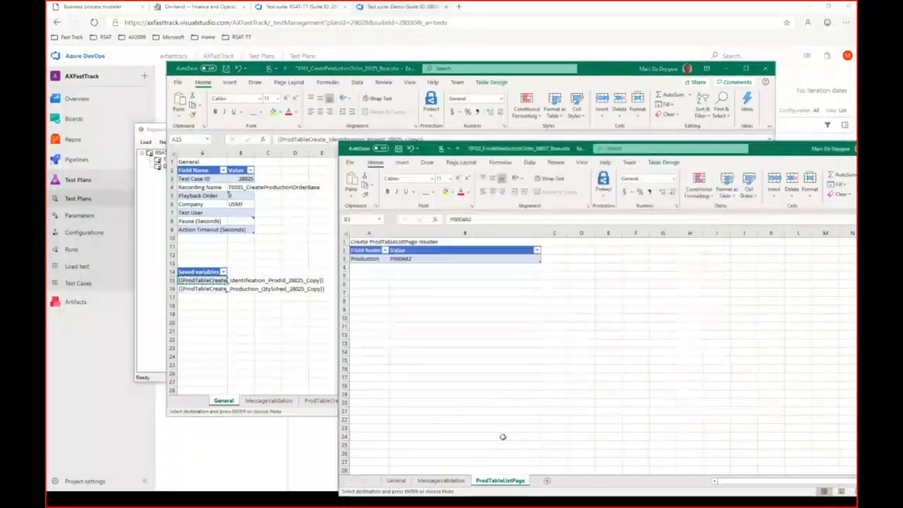
left_click(417, 280)
left_click(417, 259)
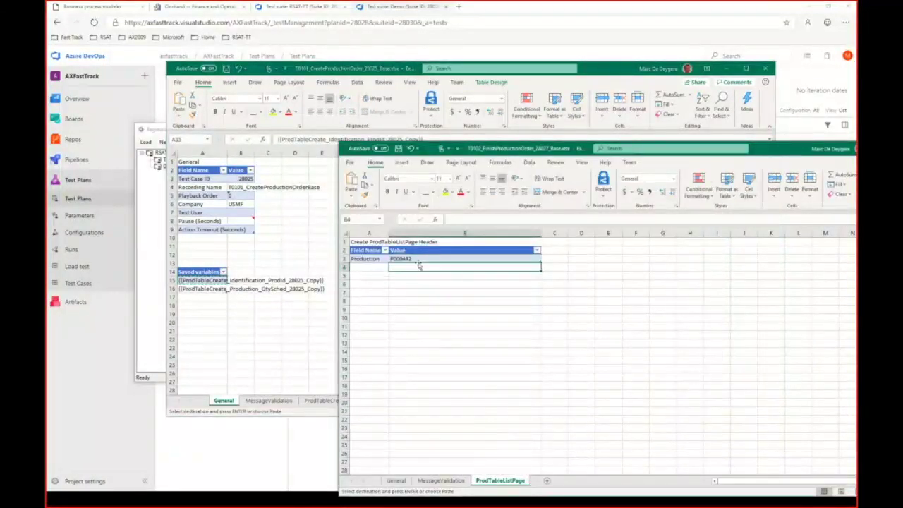
key("ctrl+v")
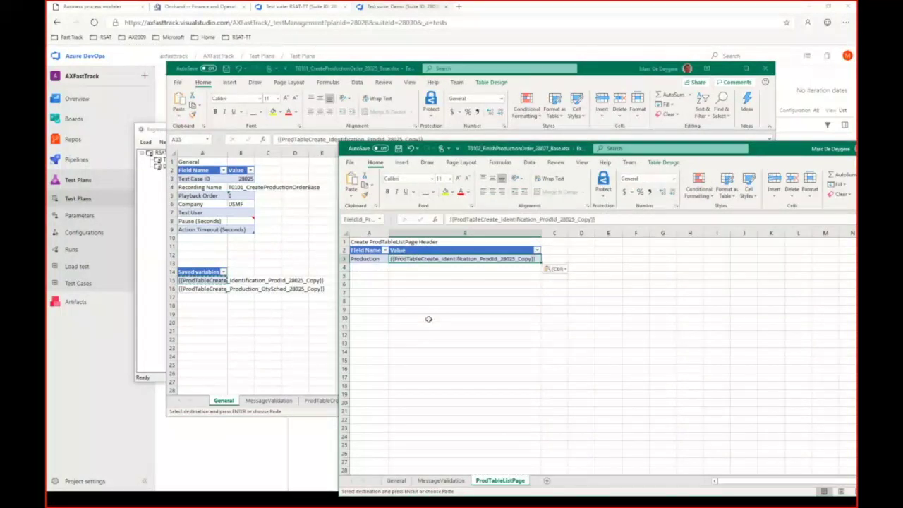
key("Escape")
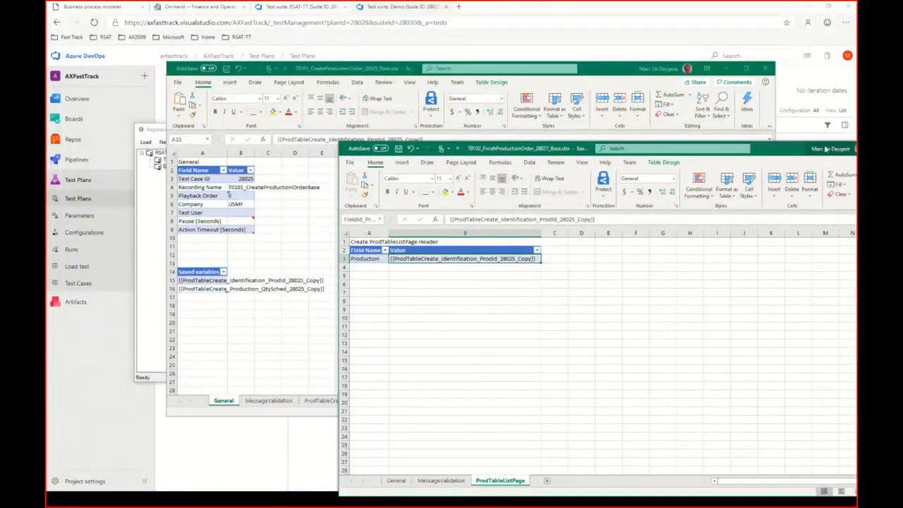
Step: Close the finish order workbook and minimize Excel back to the RSAT test list
left_click_drag(790, 155, 727, 146)
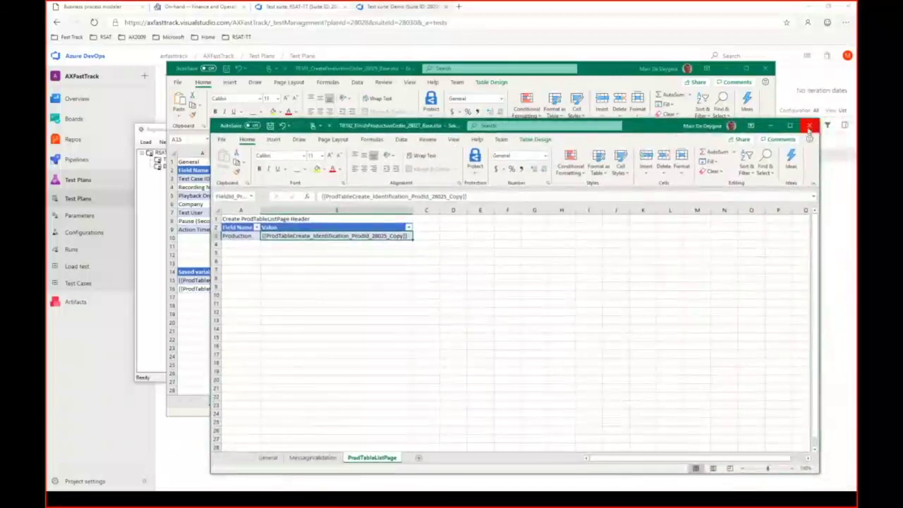
left_click(809, 126)
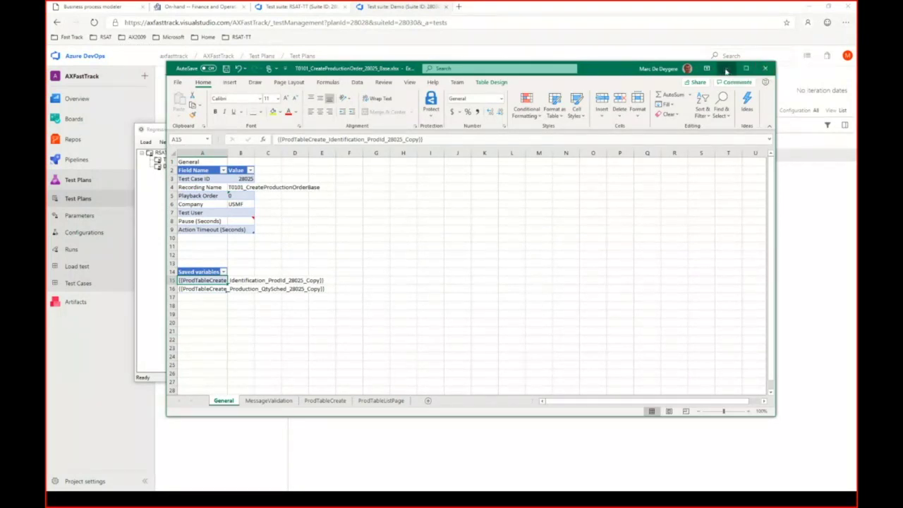
left_click(726, 71)
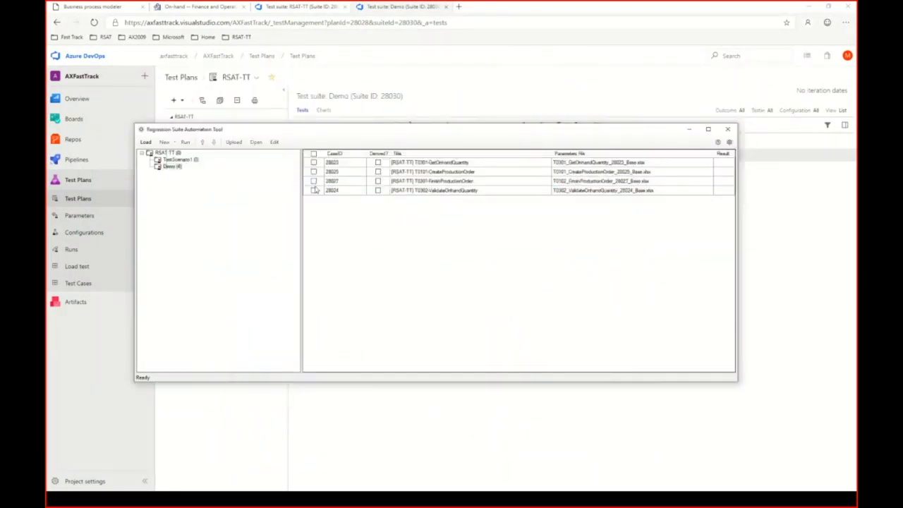
Step: Open test case 28024's EcoResProductDetailsExtended sheet and select the item number cell B3
left_click(314, 190)
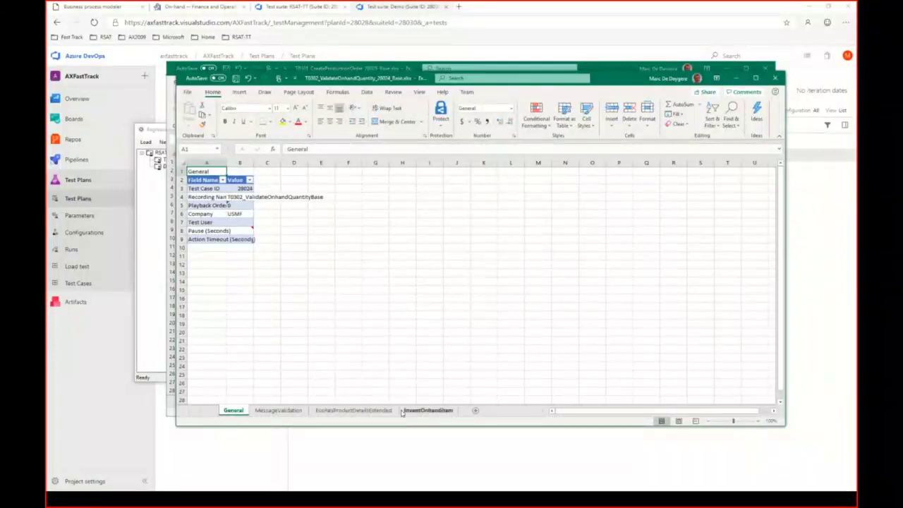
left_click(376, 411)
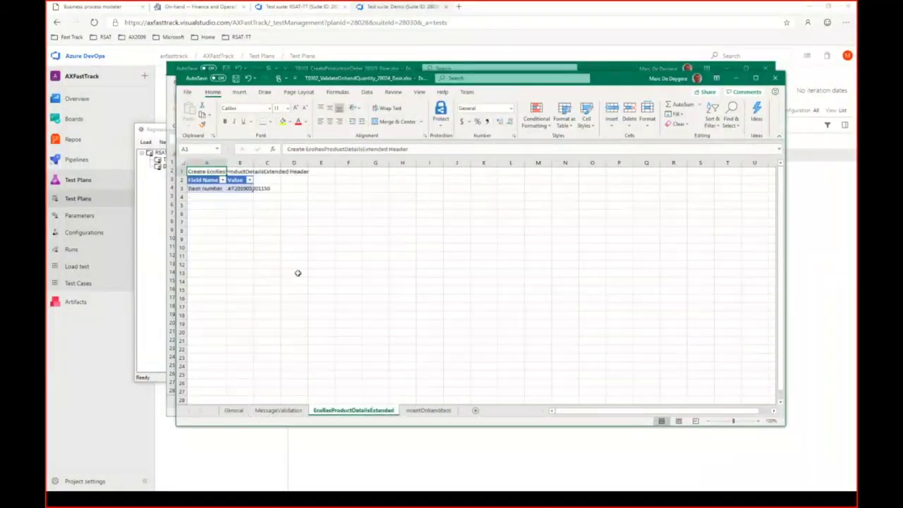
left_click(250, 198)
left_click(247, 189)
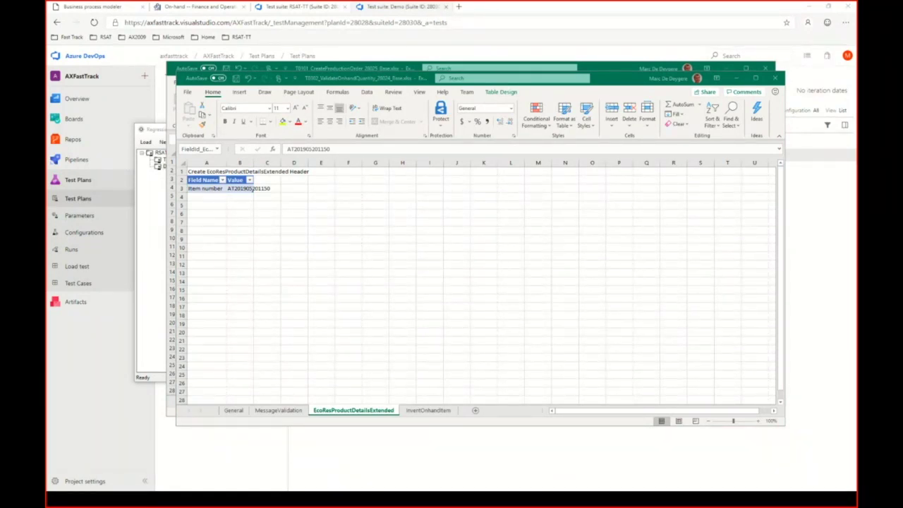
Step: Paste the saved NameAlias variable into item number B3, then view the InventOnhandItem sheet
left_click(240, 203)
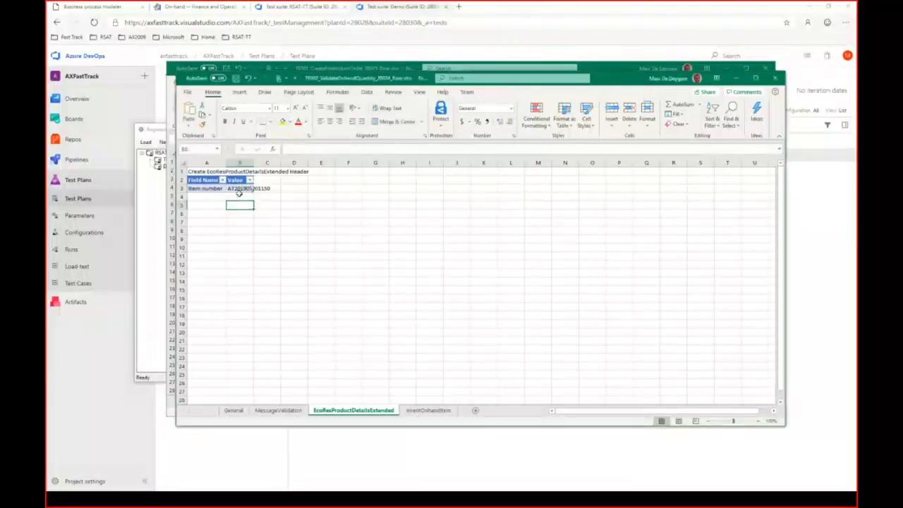
left_click(240, 189)
key("ctrl+v")
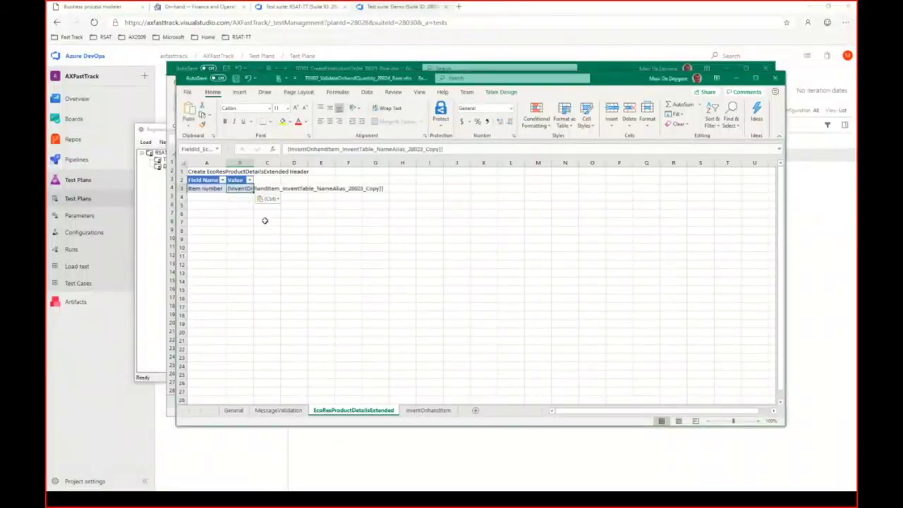
left_click(414, 413)
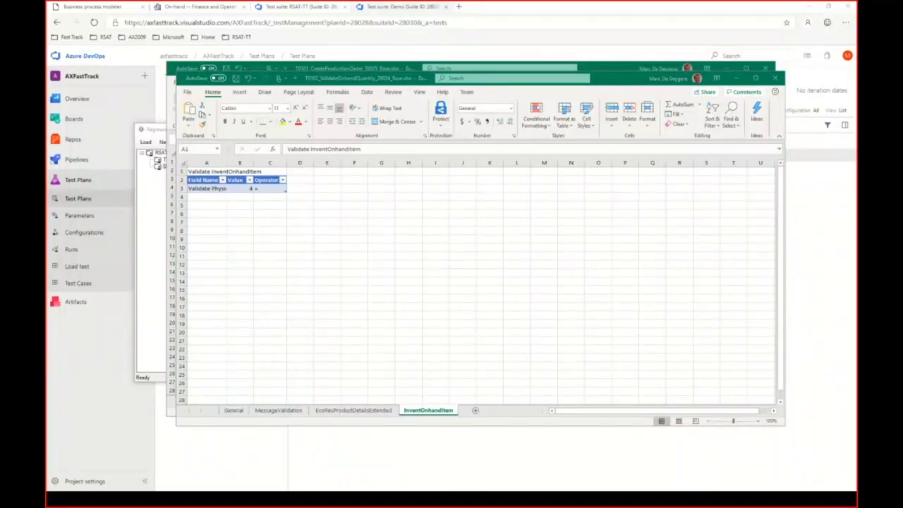
Step: Browse File Explorer to C:\Program Files (x86)\Regression Suite Automation Tool
left_click(813, 7)
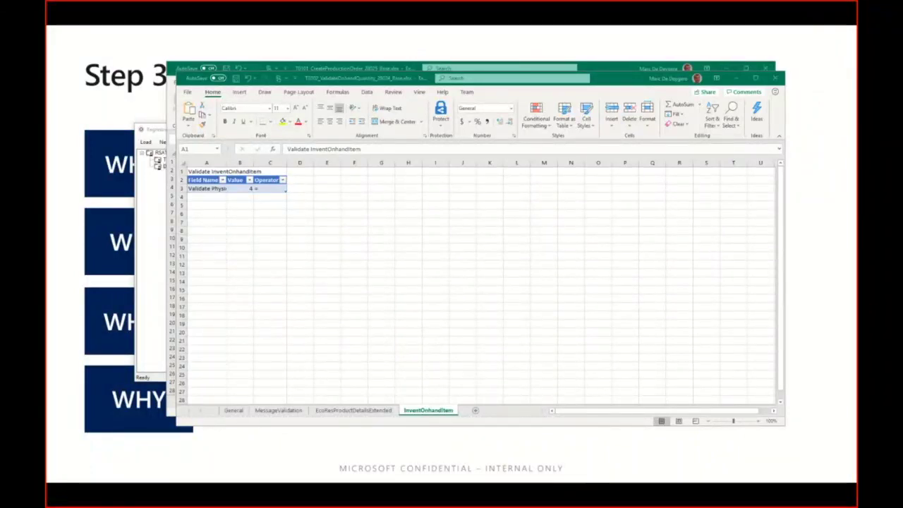
key("alt+Tab")
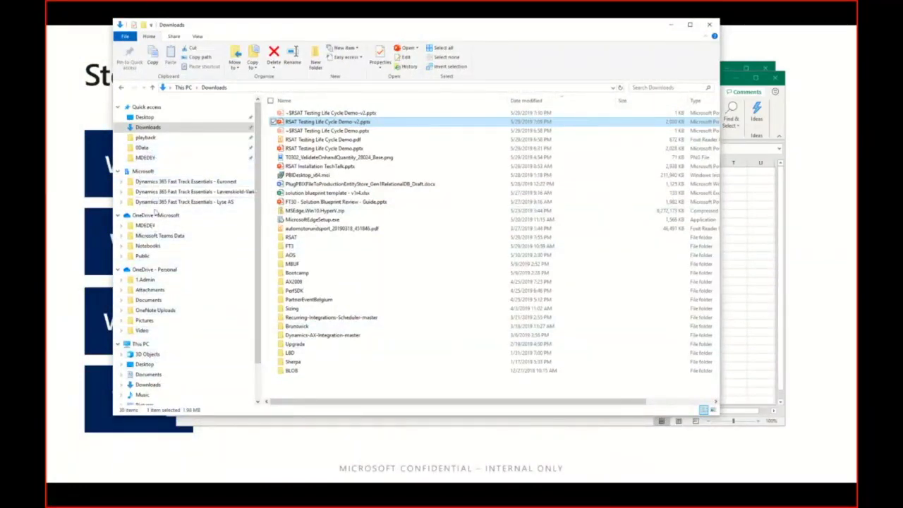
left_click(182, 345)
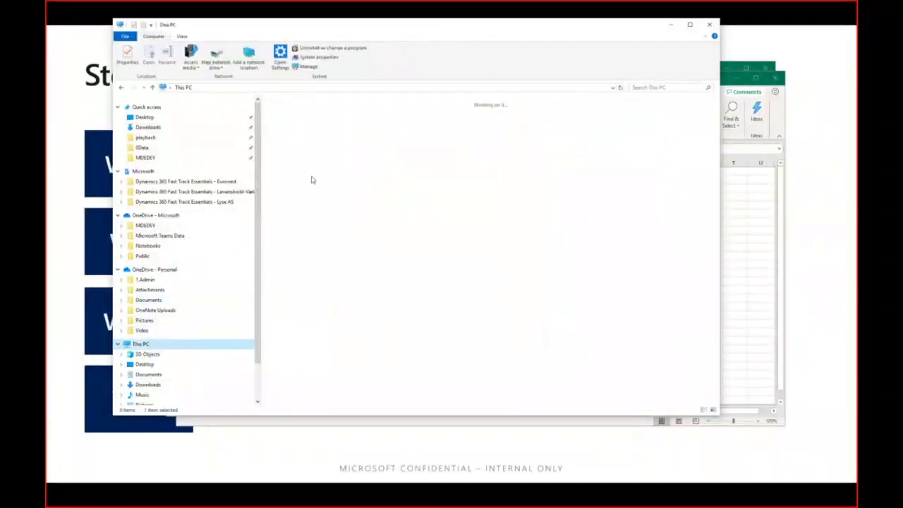
double_click(345, 185)
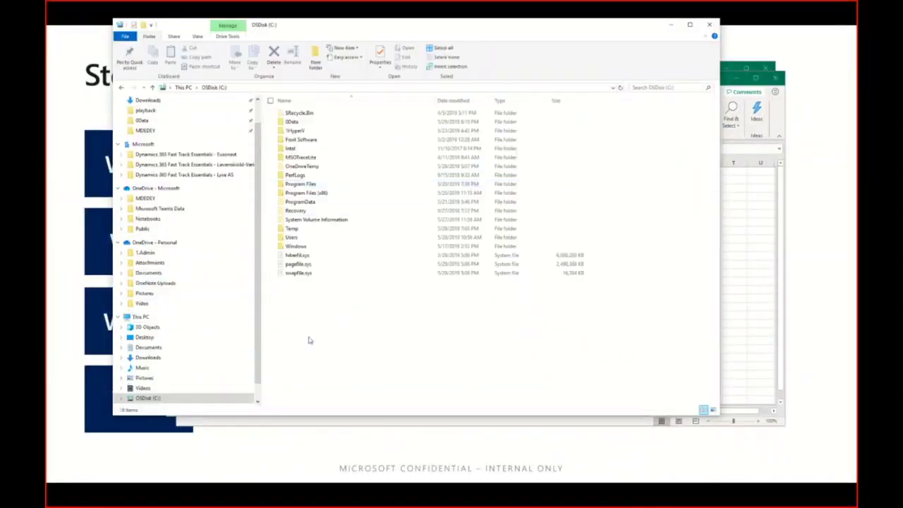
double_click(317, 194)
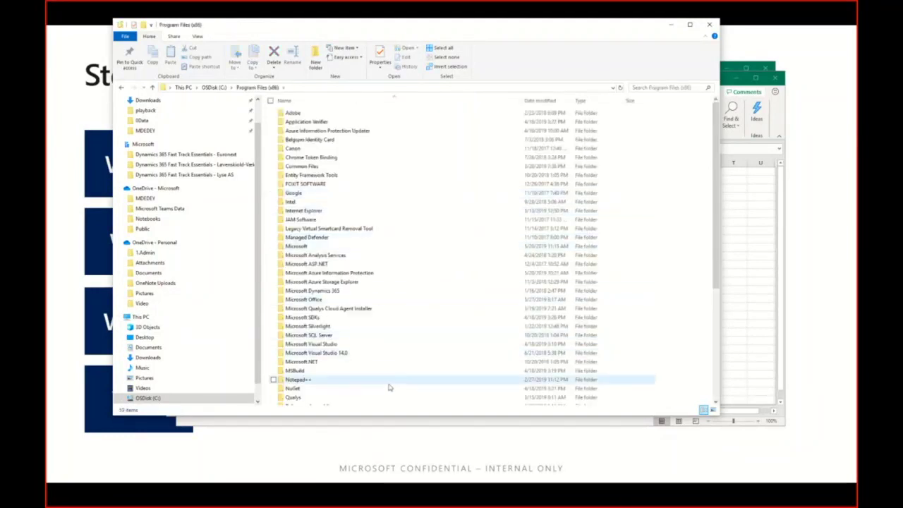
scroll(404, 313, "down", 7)
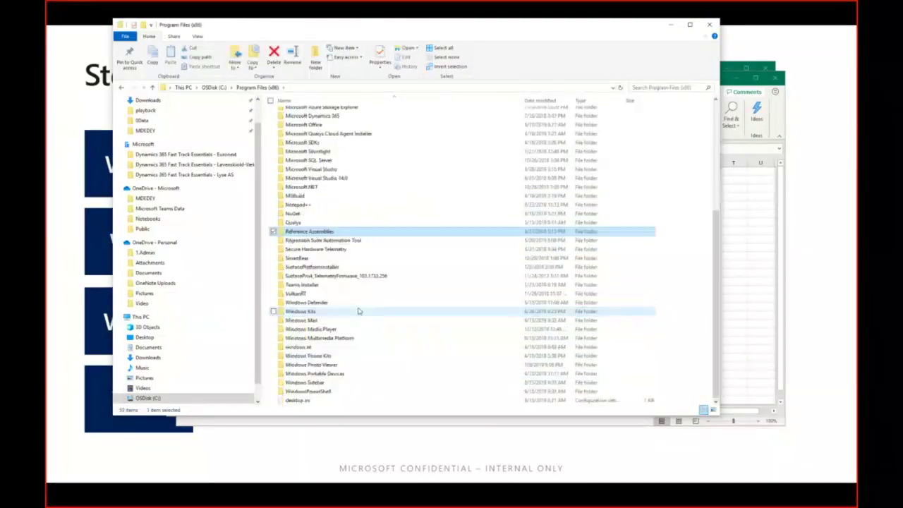
left_click(333, 233)
double_click(343, 242)
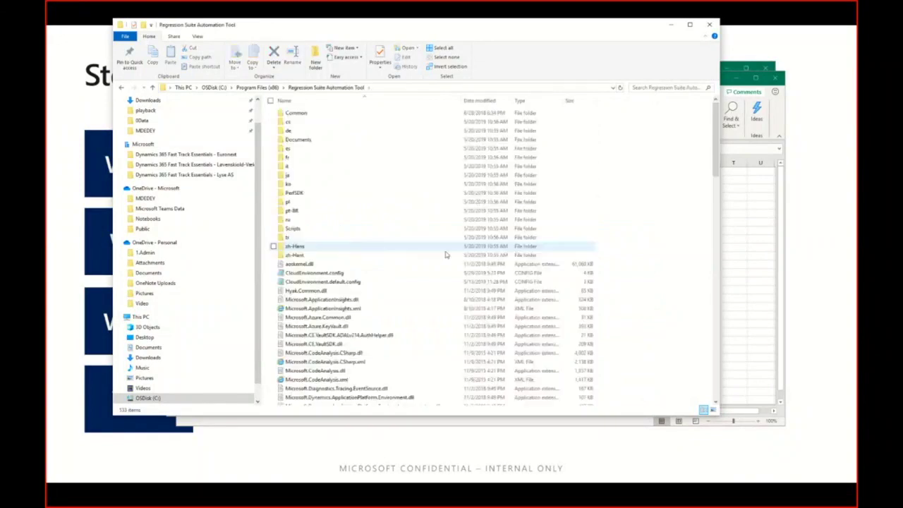
Step: Search the Regression Suite Automation Tool folder for 'config'
scroll(702, 133, "down", 3)
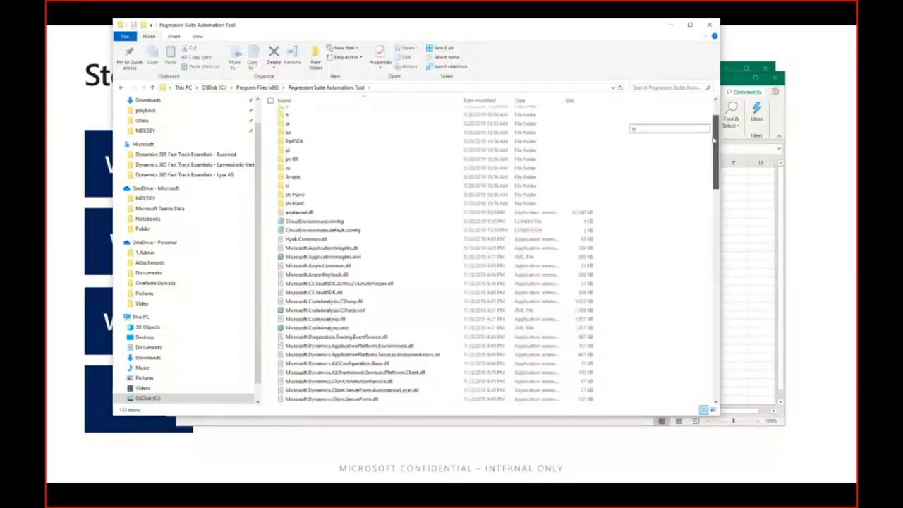
left_click(648, 88)
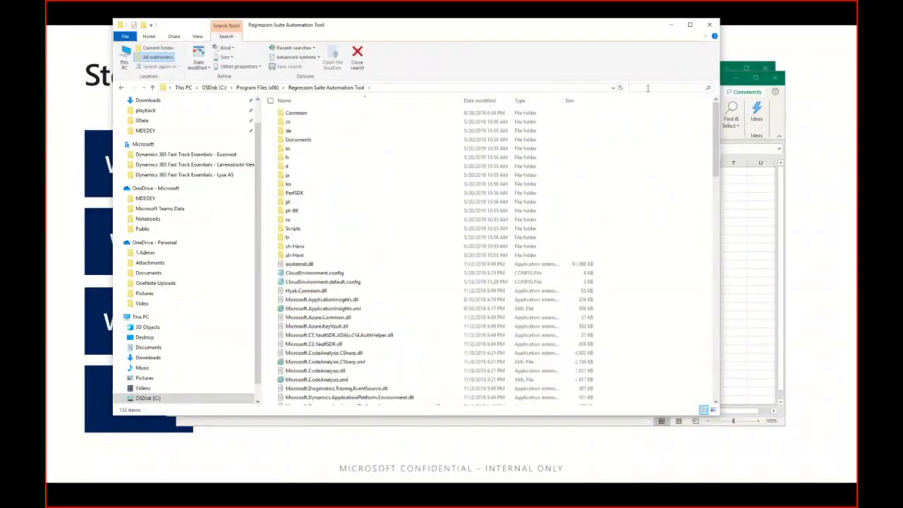
type("config")
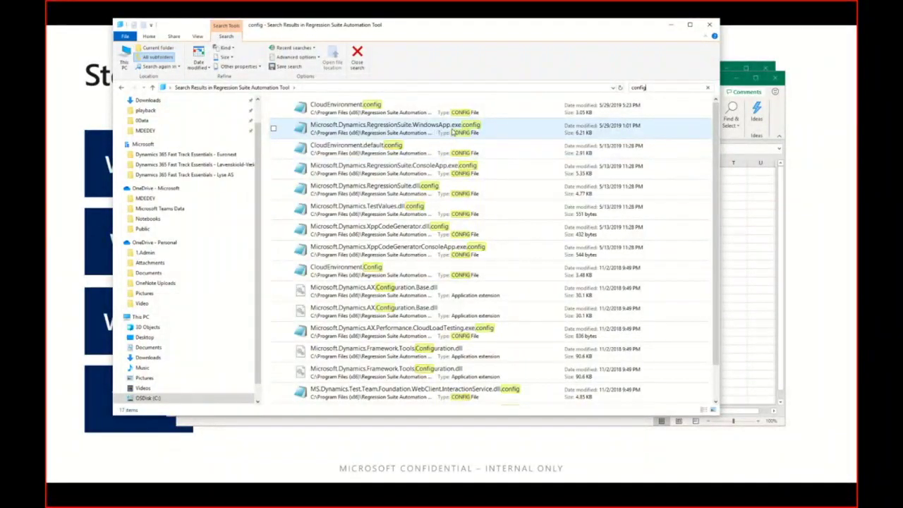
double_click(426, 130)
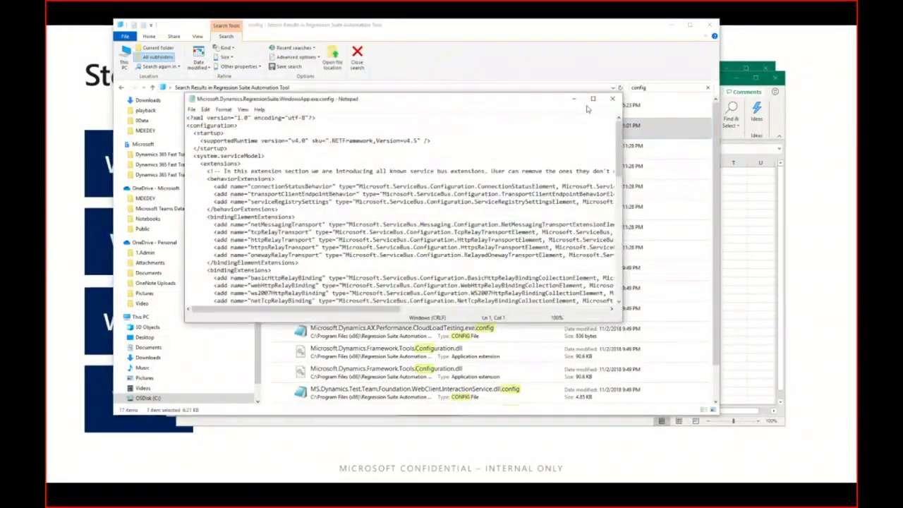
left_click(592, 98)
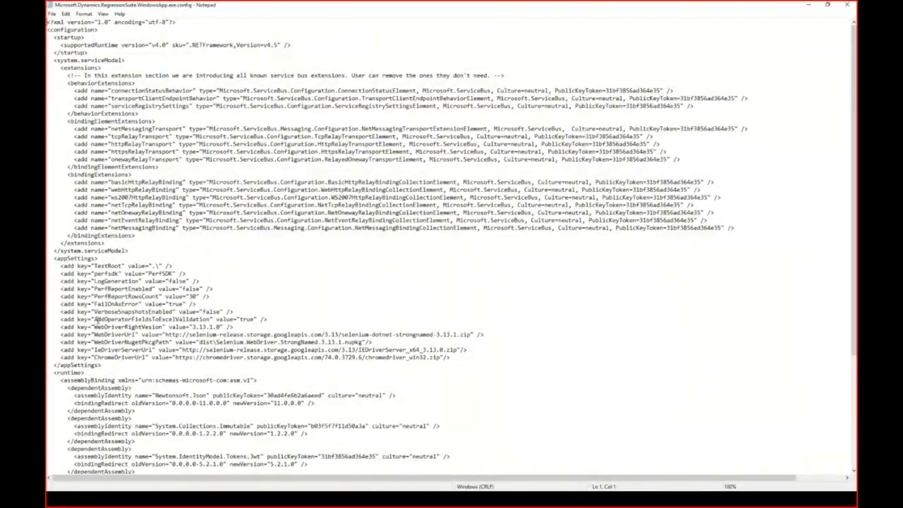
left_click_drag(94, 320, 213, 319)
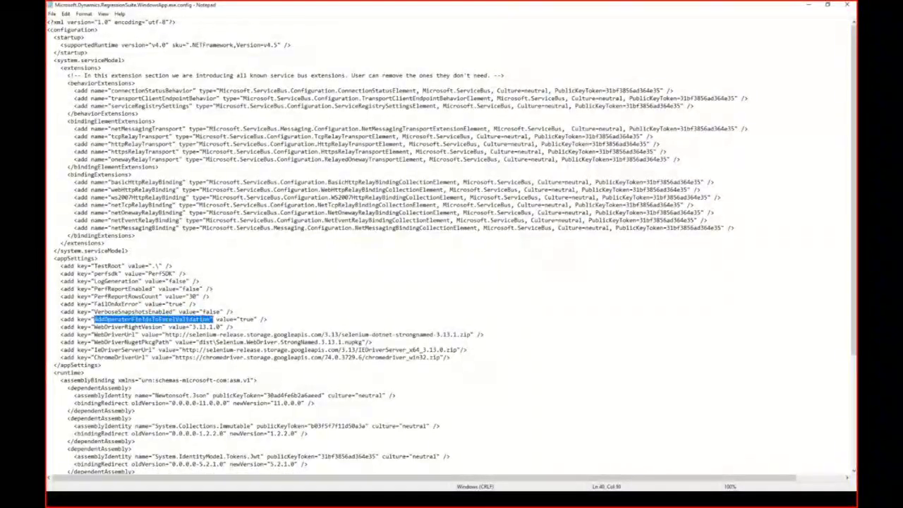
double_click(243, 319)
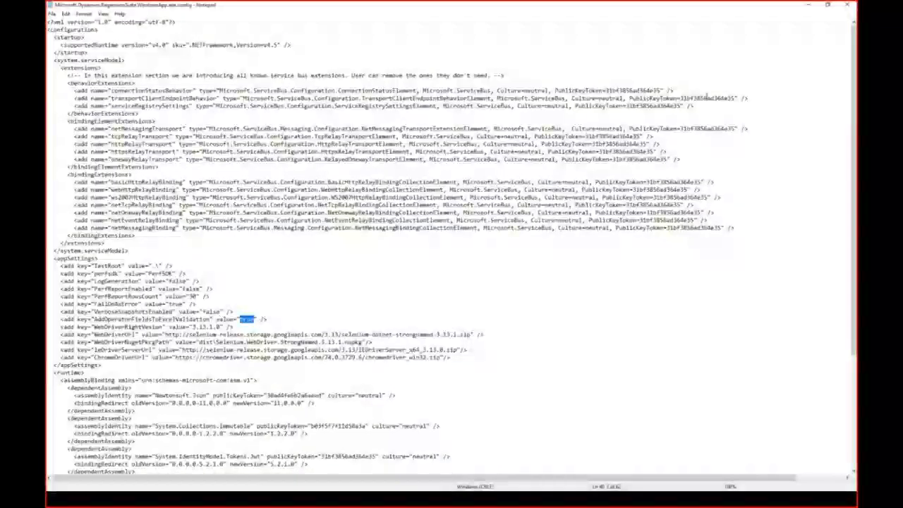
left_click(847, 8)
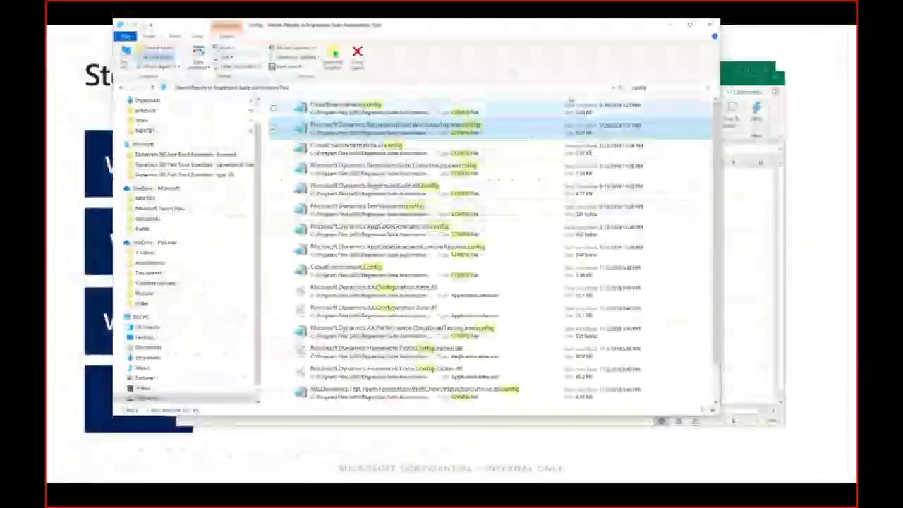
Step: Generate new test execution and parameter files for 28024, then return to the T0302 workbook
left_click(672, 24)
left_click(159, 288)
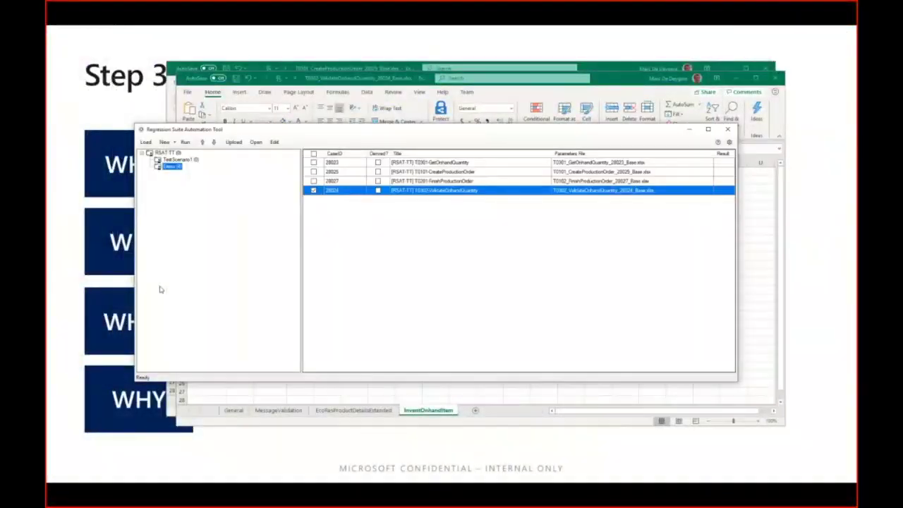
left_click(175, 143)
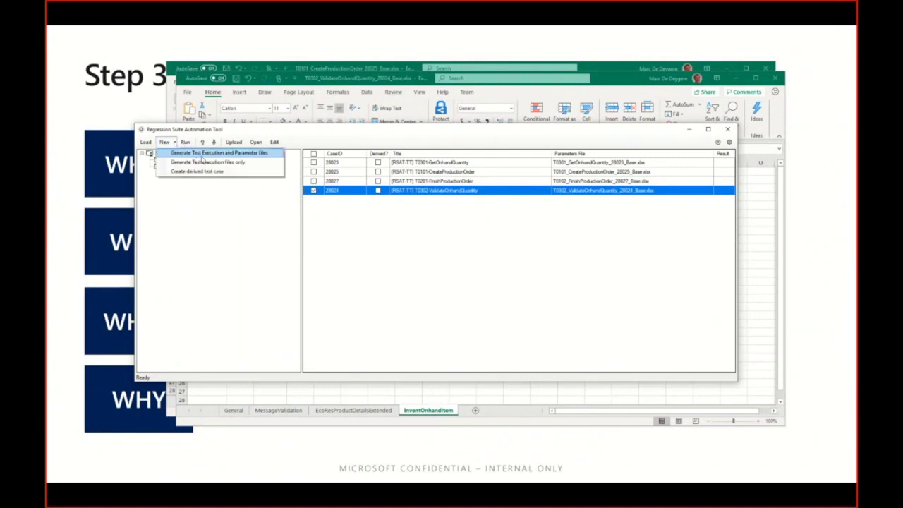
left_click(245, 158)
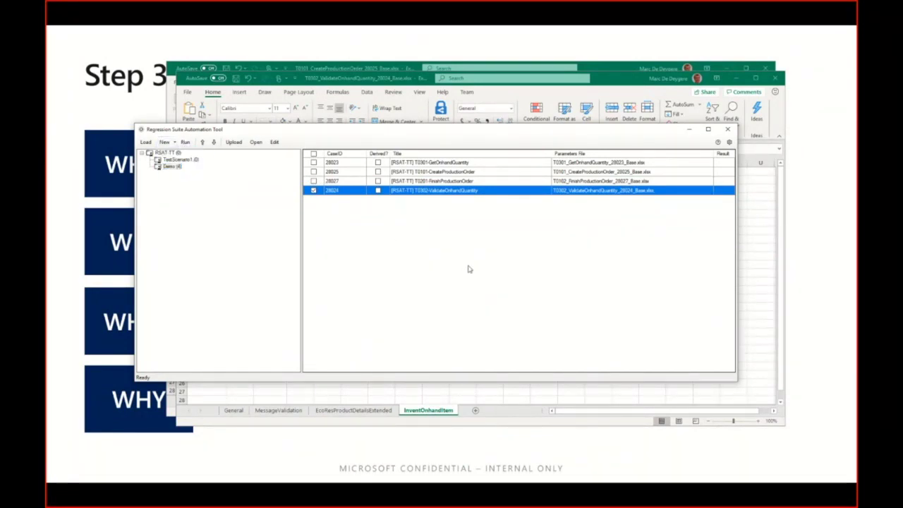
left_click(618, 93)
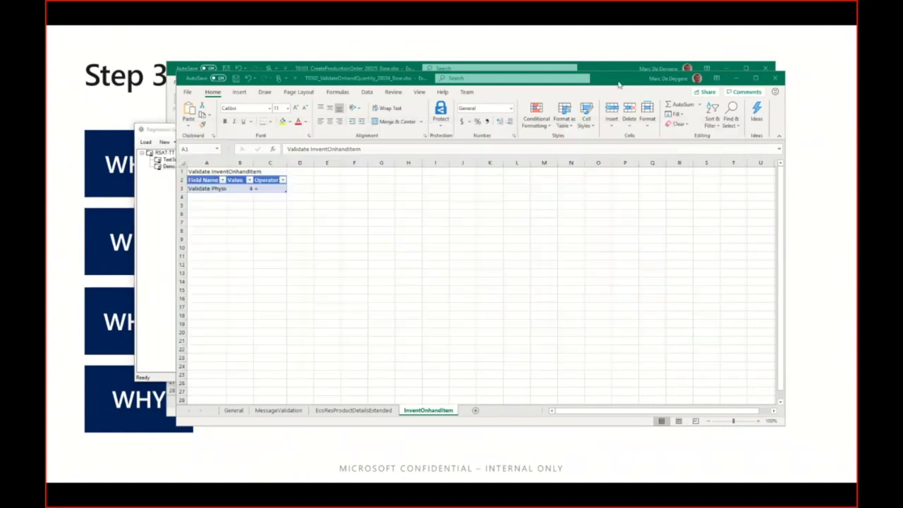
Step: Replace B3's value 4 with the PhysicalInvent_28023 plus QtySched_28025 variable expression
left_click(251, 195)
key("ctrl+a")
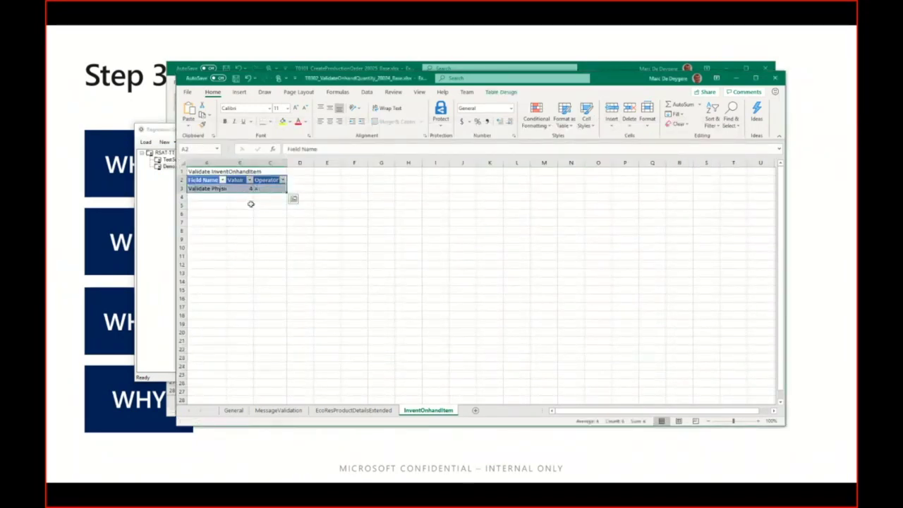
left_click(239, 188)
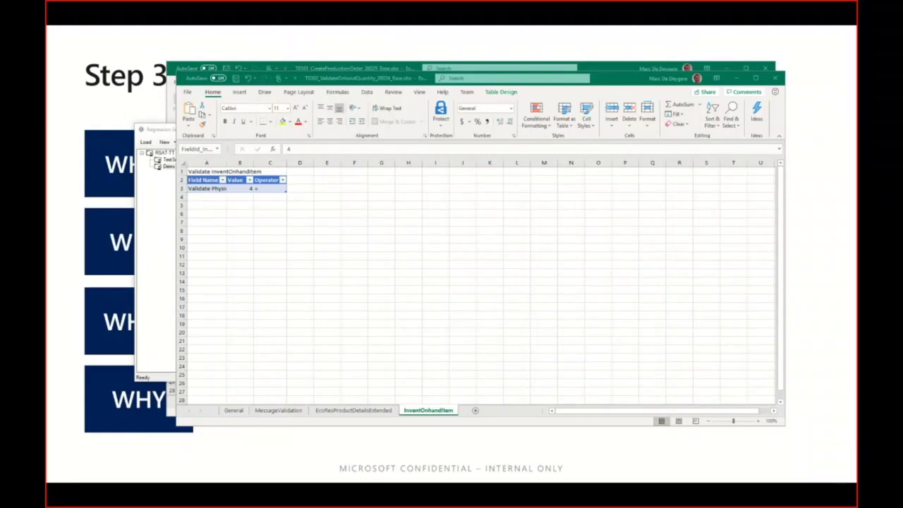
left_click(240, 189)
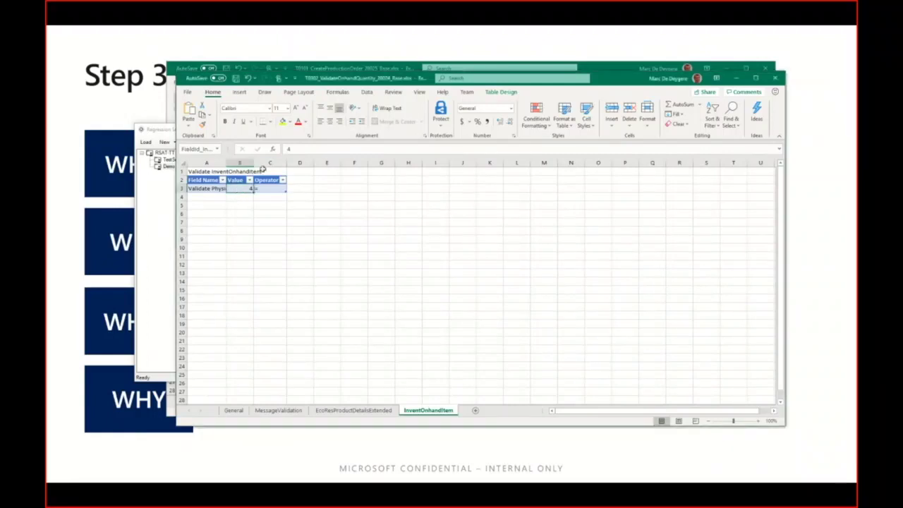
double_click(306, 148)
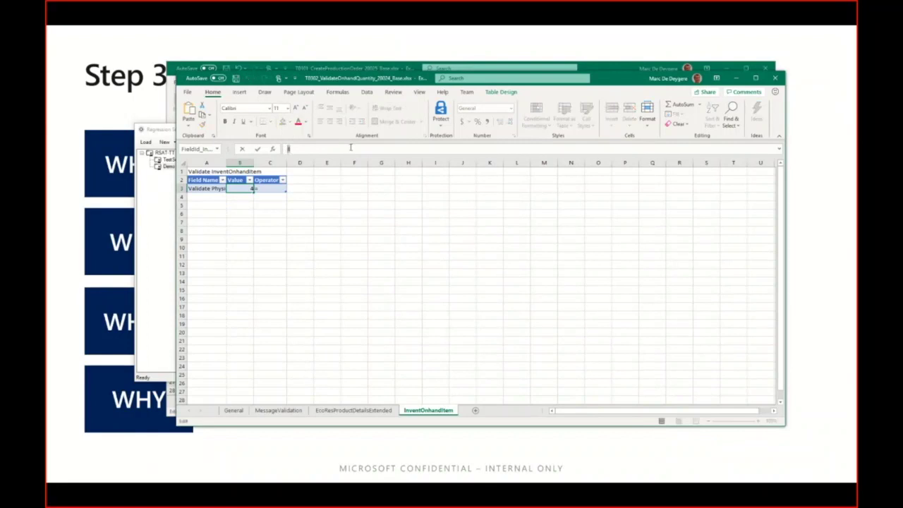
type("[[InventOnhandItem_PhysicalInvent_28023_Copy]]+[[ProdTableCreate_Production_QtySched_28023_Copy]]")
key("Home")
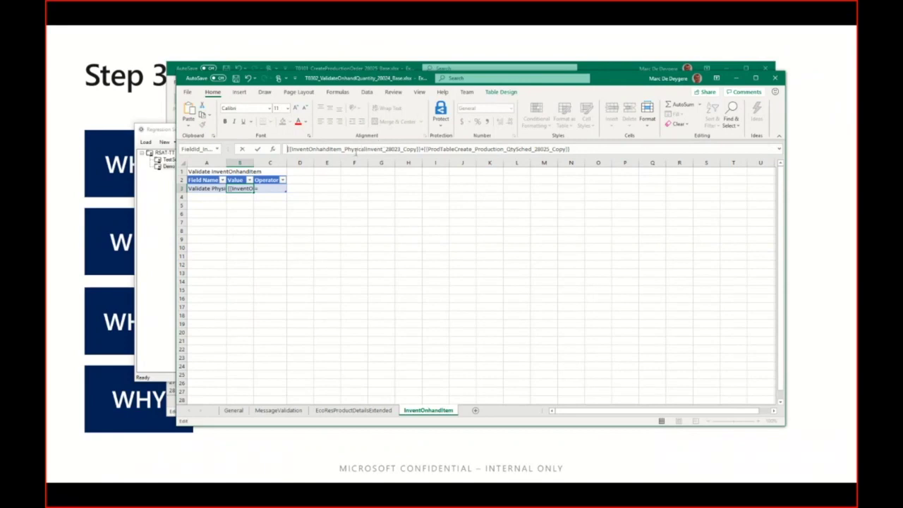
left_click_drag(385, 150, 387, 149)
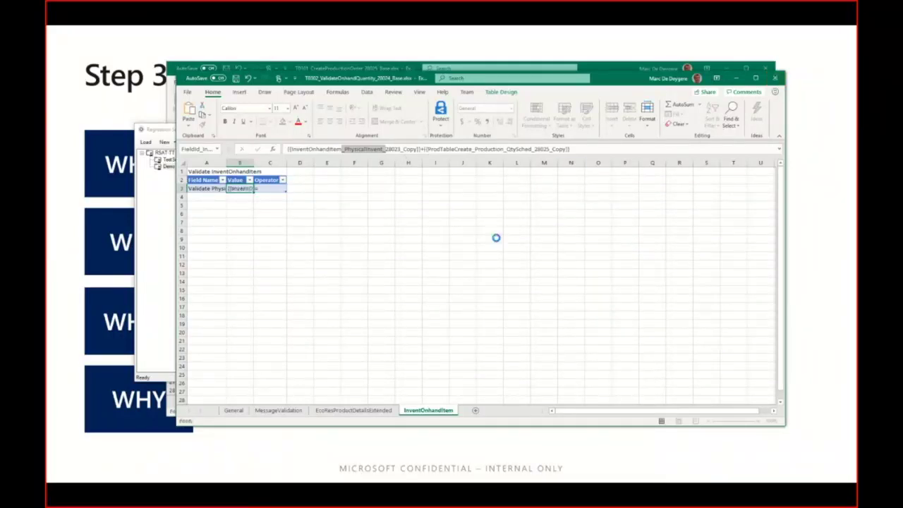
Step: Confirm the B3 expression and close the T0302 and T0101 workbooks
key("Escape")
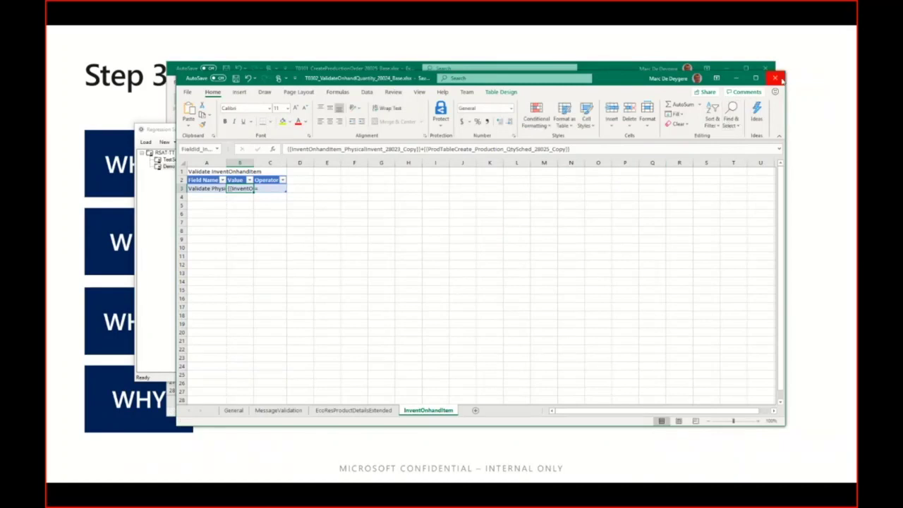
left_click(775, 78)
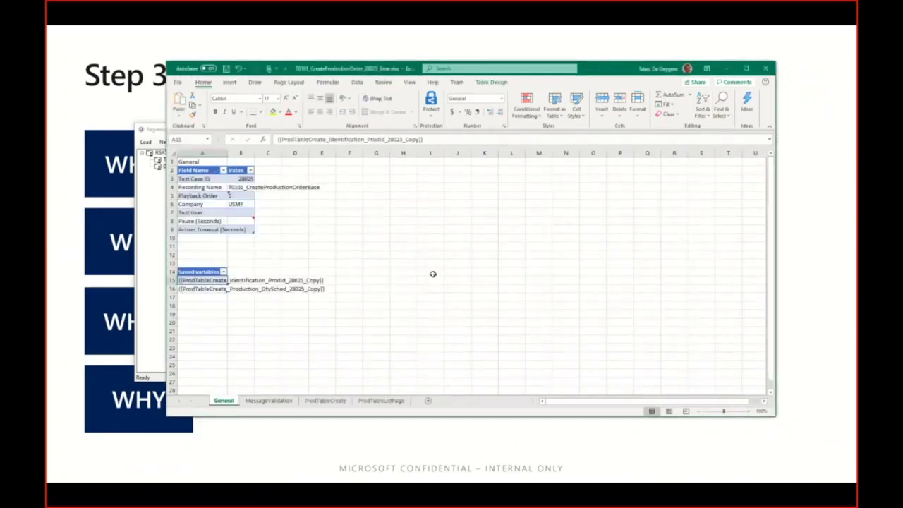
left_click(765, 69)
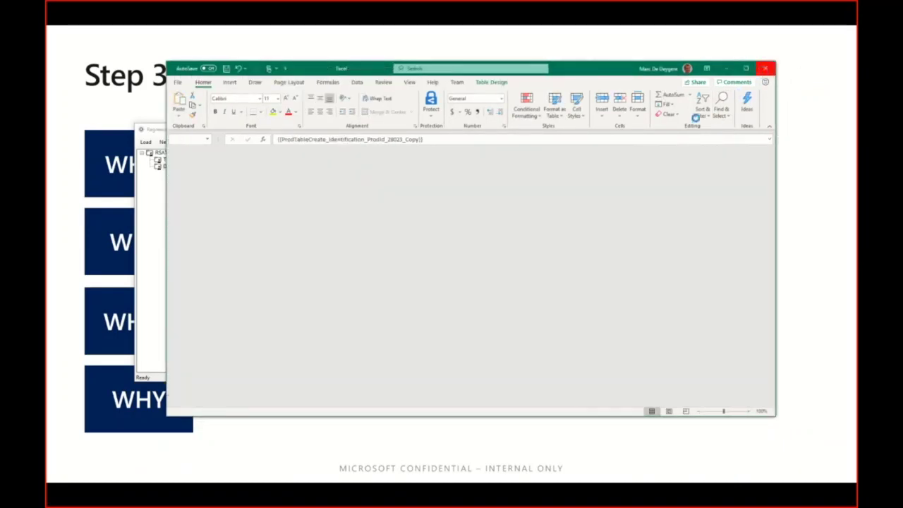
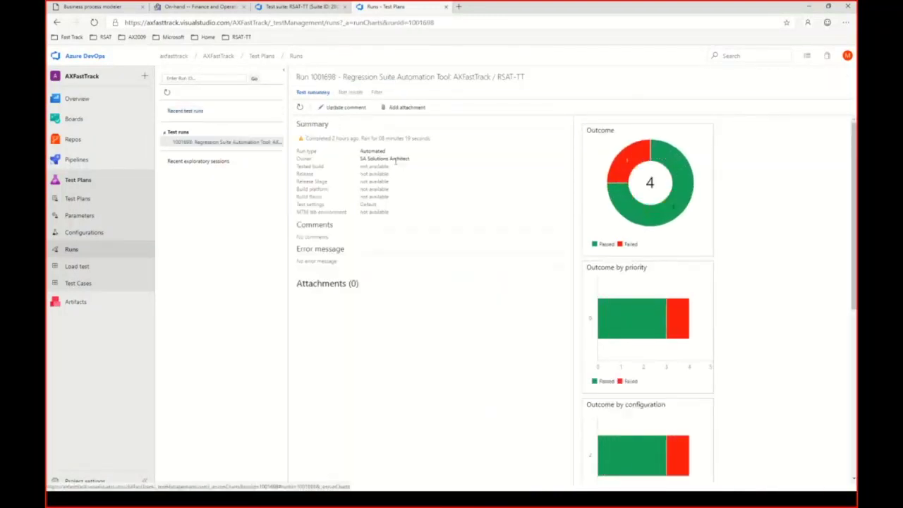
Step: From the run's Test results list, open the failed T0302-ValidateOnhandQuantity result (expected 4, actual 2.00)
mouse_move(660, 159)
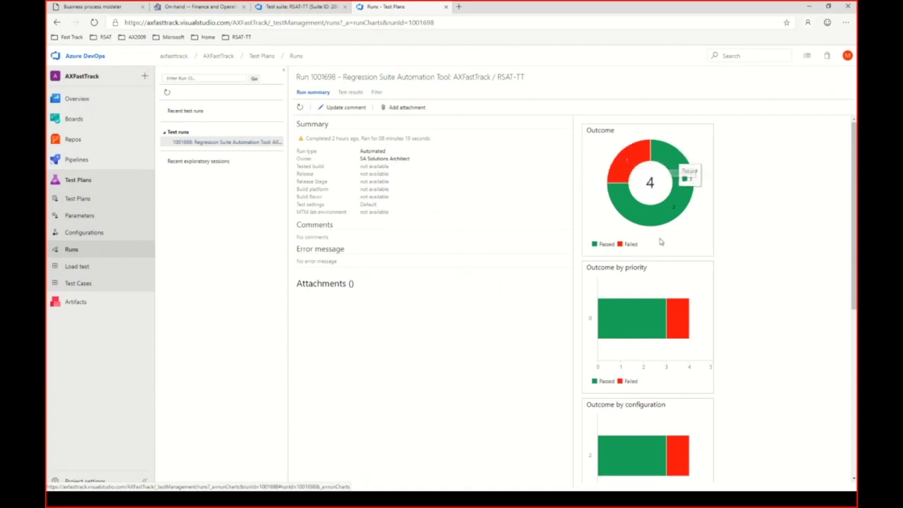
mouse_move(626, 159)
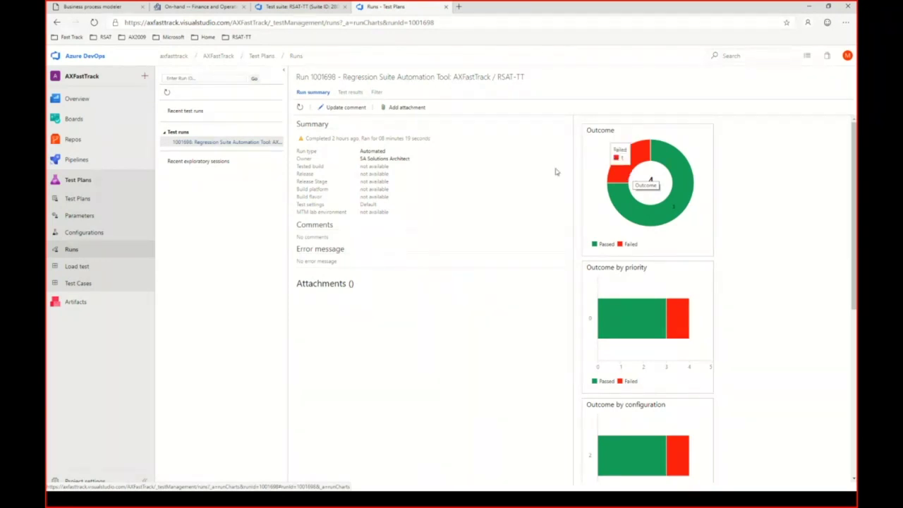
left_click(347, 94)
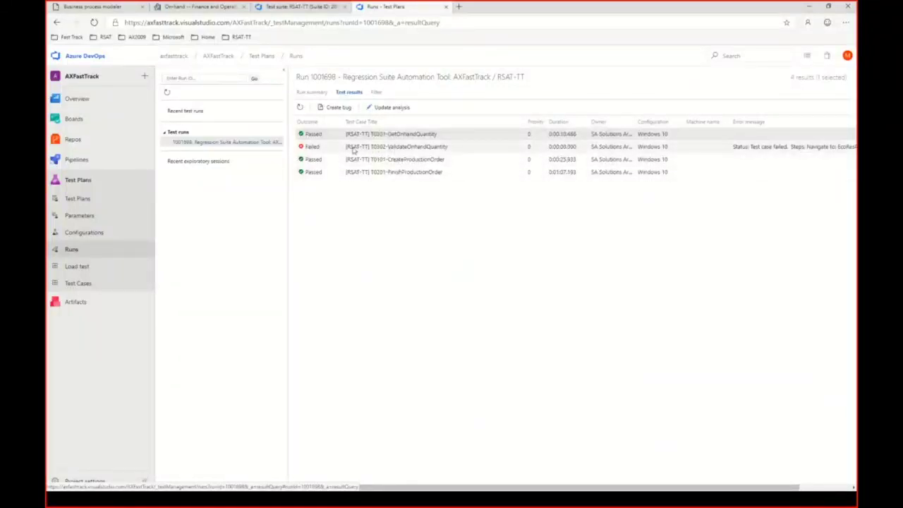
left_click(394, 148)
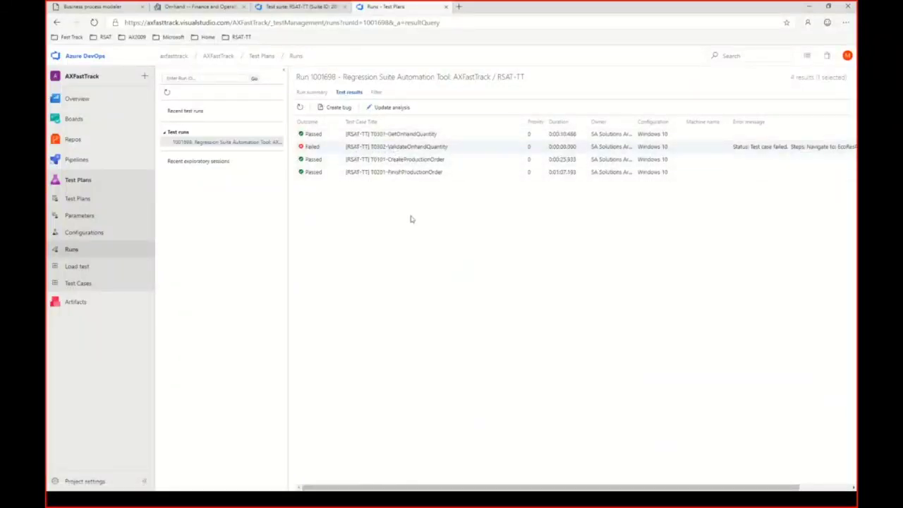
double_click(399, 148)
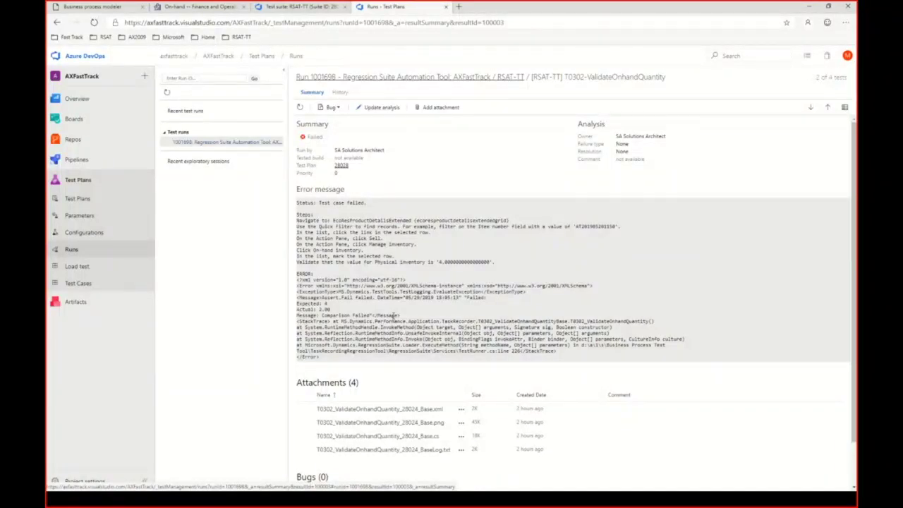
Step: Save T0302_ValidateOnhandQuantity_28024_Base.png to the Downloads RSAT folder and view it in Photos
left_click(419, 425)
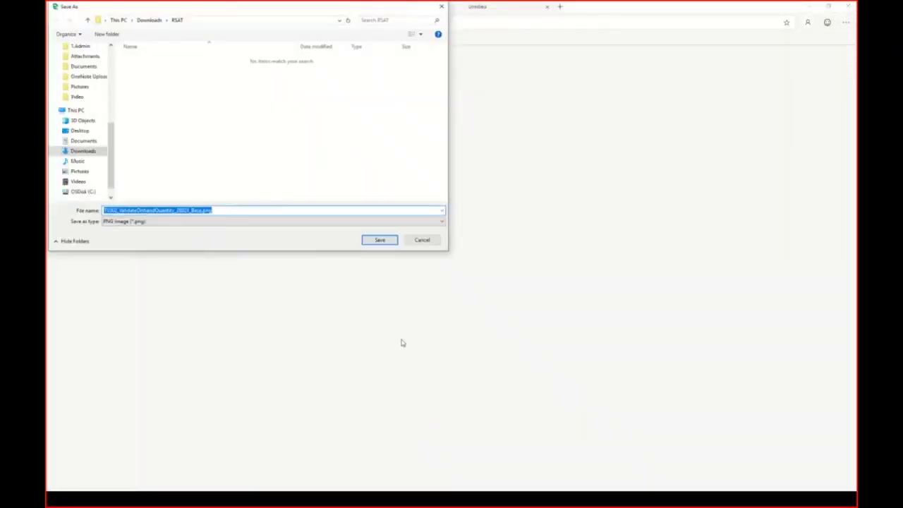
left_click(374, 240)
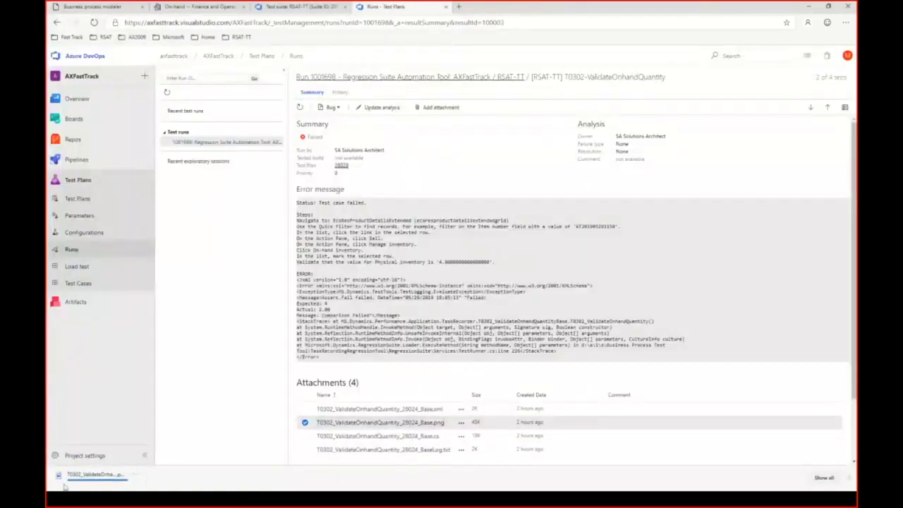
left_click(95, 475)
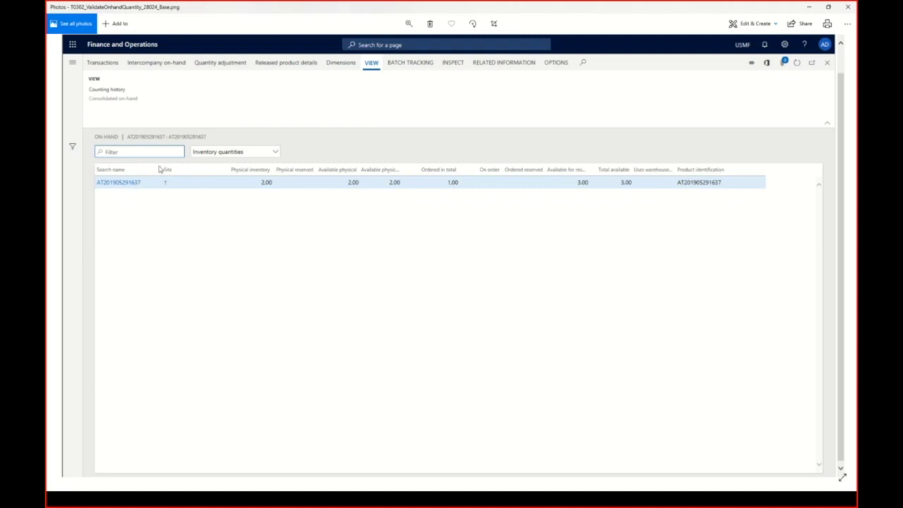
Step: Close the Photos window showing the T0302 base screenshot with physical inventory 2.00
left_click(847, 7)
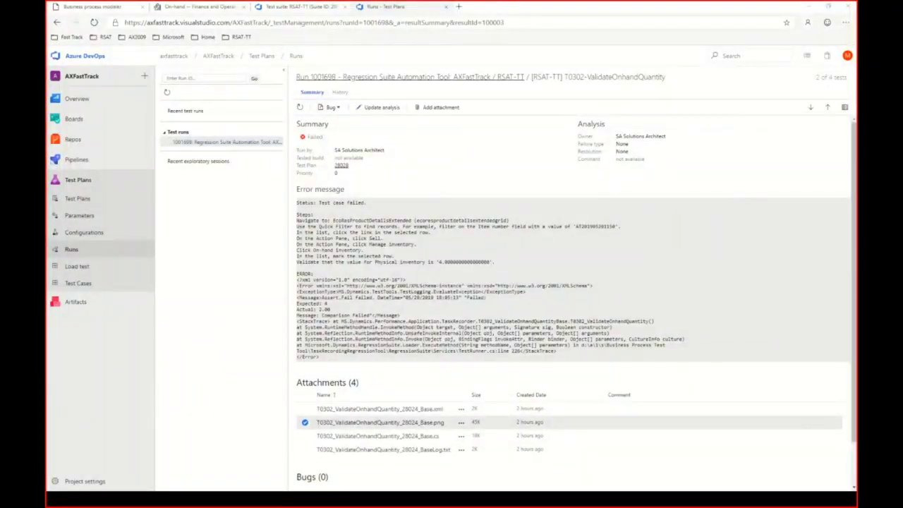
Step: Bring up the Administrator Command Prompt and highlight the /settings option in the RSAT usage text
key("alt+Tab")
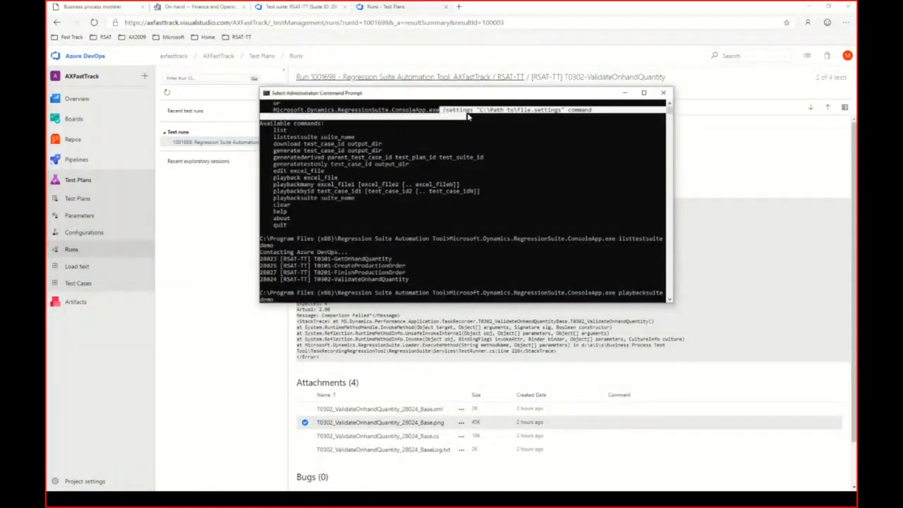
left_click_drag(442, 113, 496, 118)
left_click(529, 113)
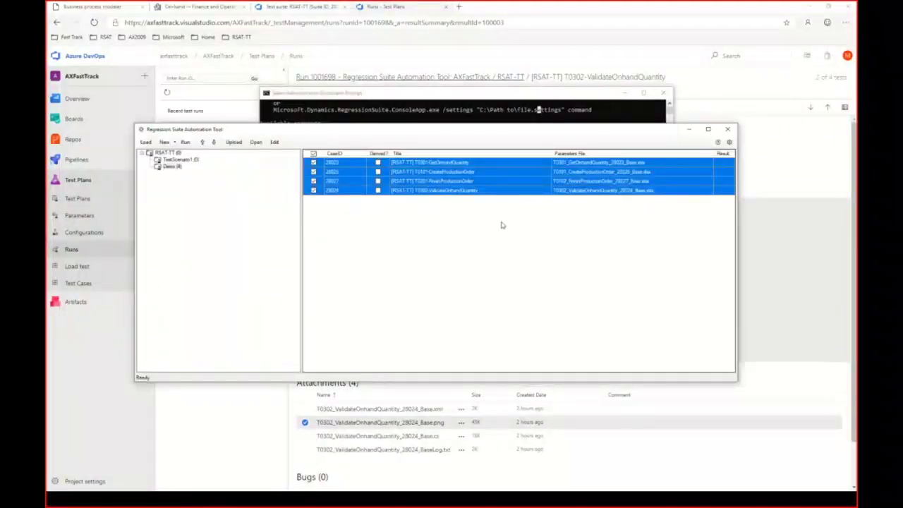
left_click(729, 142)
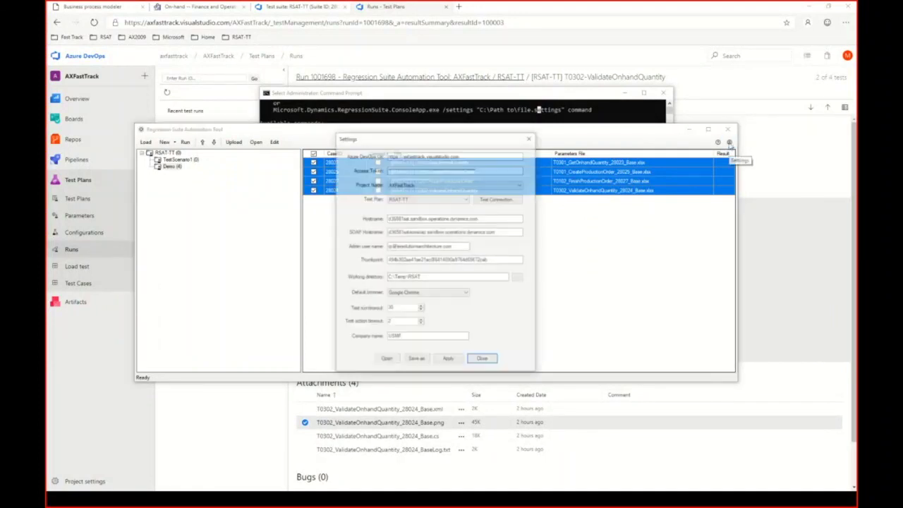
left_click(416, 359)
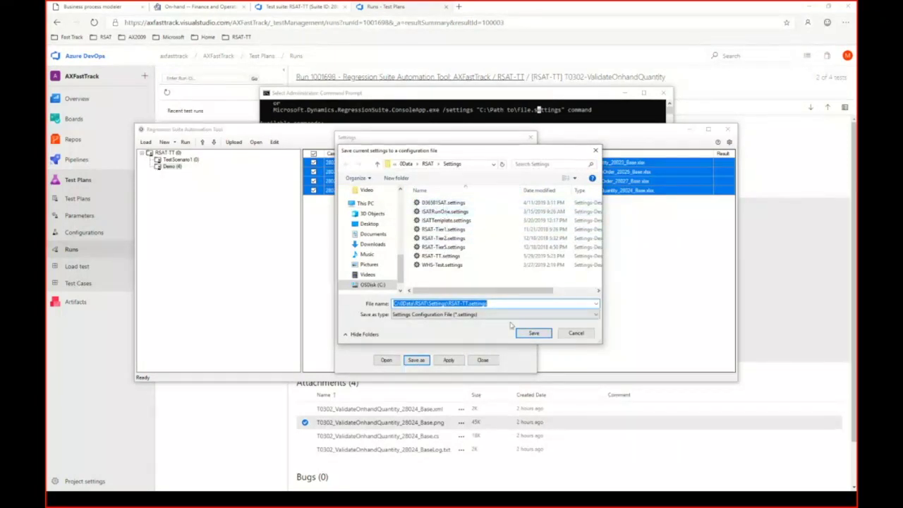
left_click(576, 333)
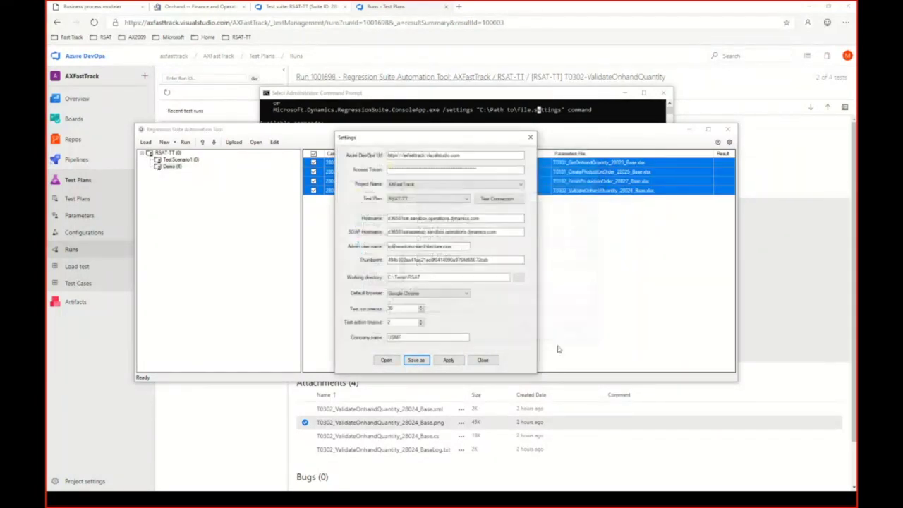
left_click(484, 360)
left_click(498, 95)
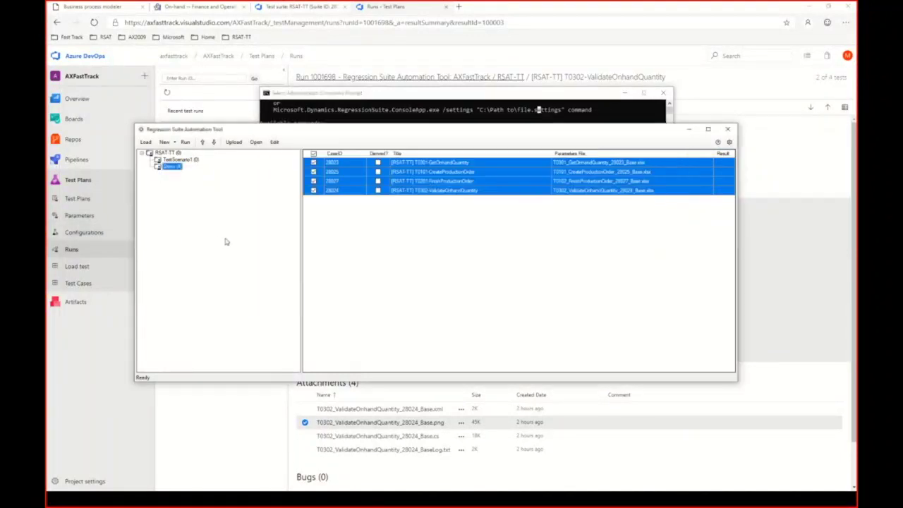
Step: In RSAT, uncheck T0101 CreateProductionOrder, leaving T0301, T0201 and T0302 checked
left_click(226, 242)
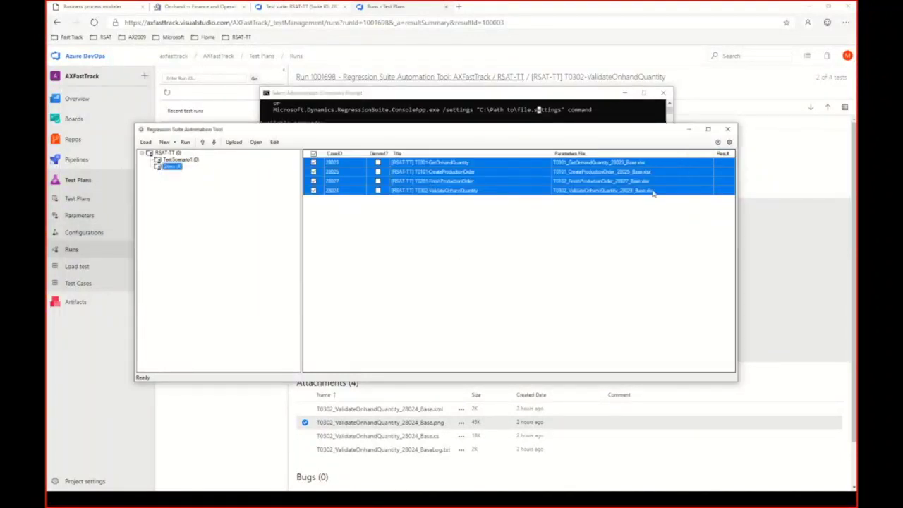
left_click(720, 176)
left_click(721, 176, "ctrl")
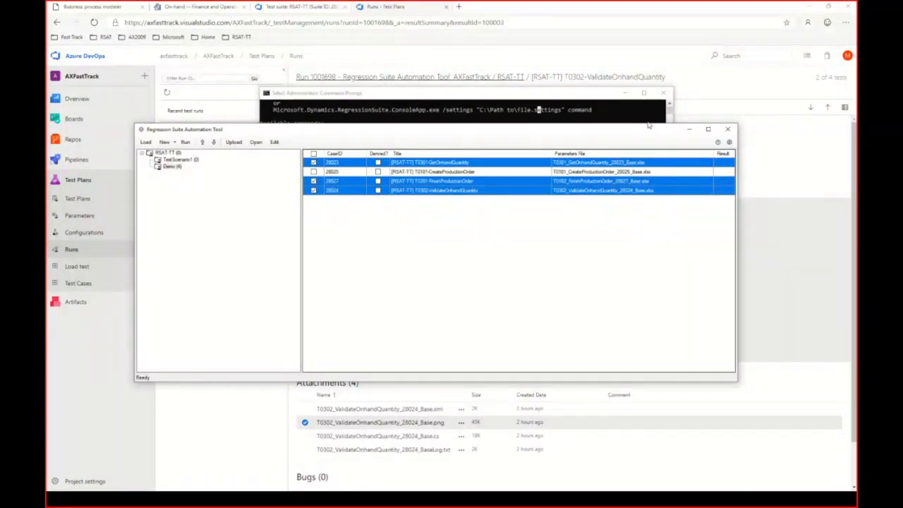
Step: Minimize RSAT and Command Prompt to reveal the T0302 result, then read its error message
left_click(690, 131)
left_click(624, 93)
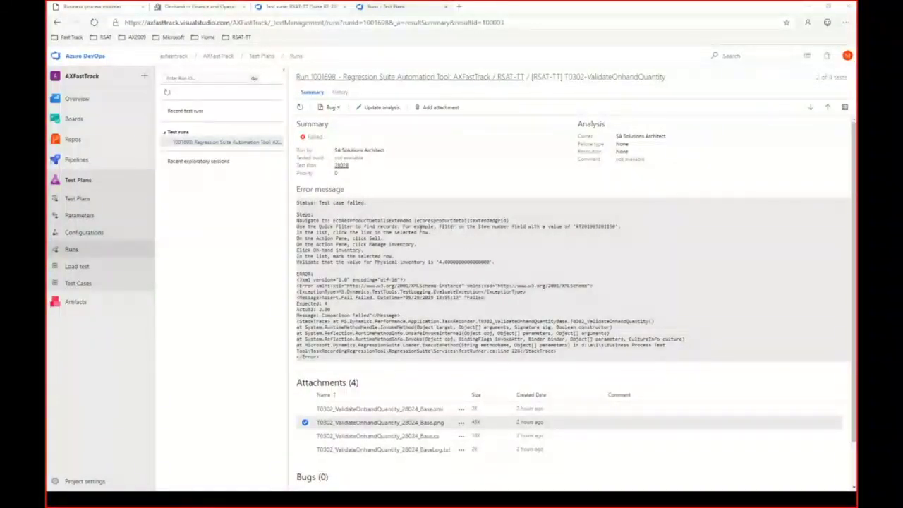
left_click_drag(442, 226, 437, 247)
left_click(468, 269)
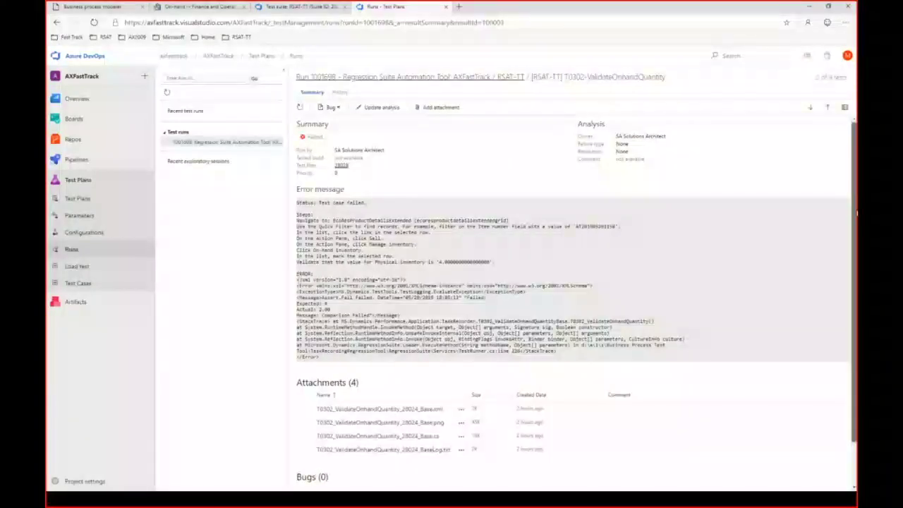
scroll(443, 400, "down", 2)
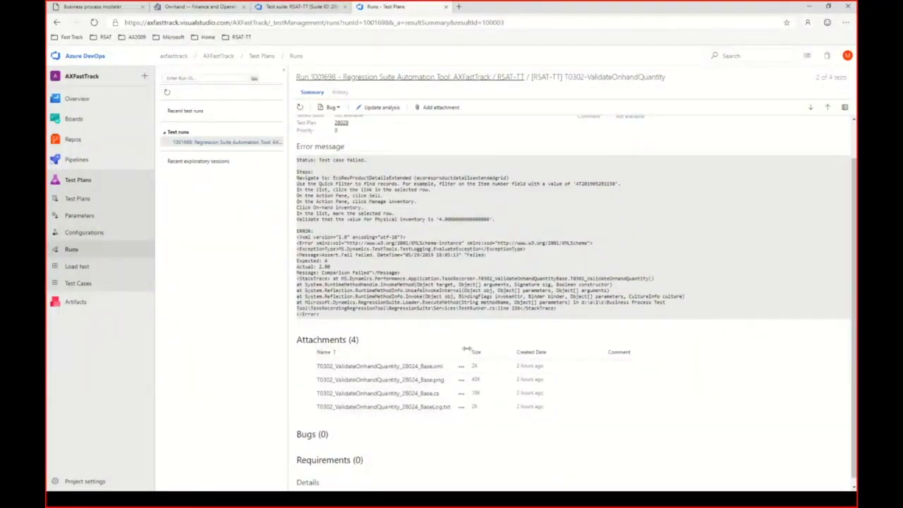
left_click(415, 369)
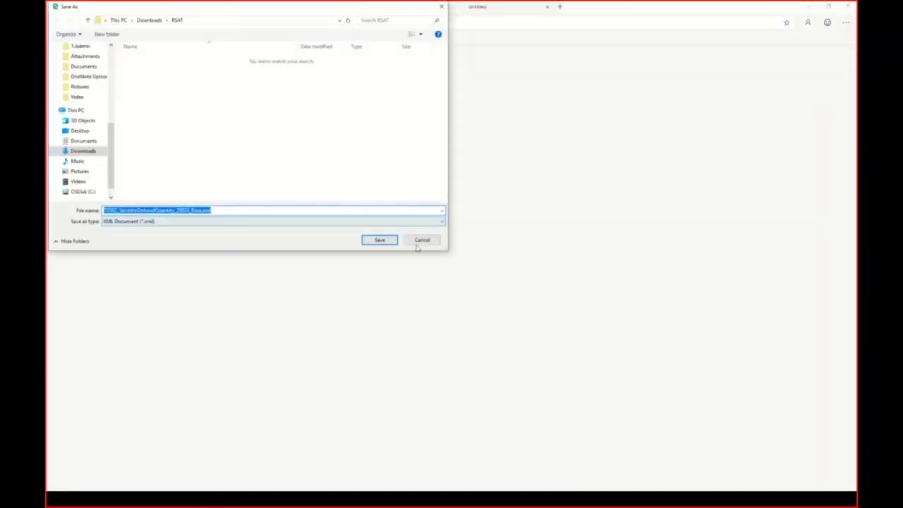
left_click(417, 243)
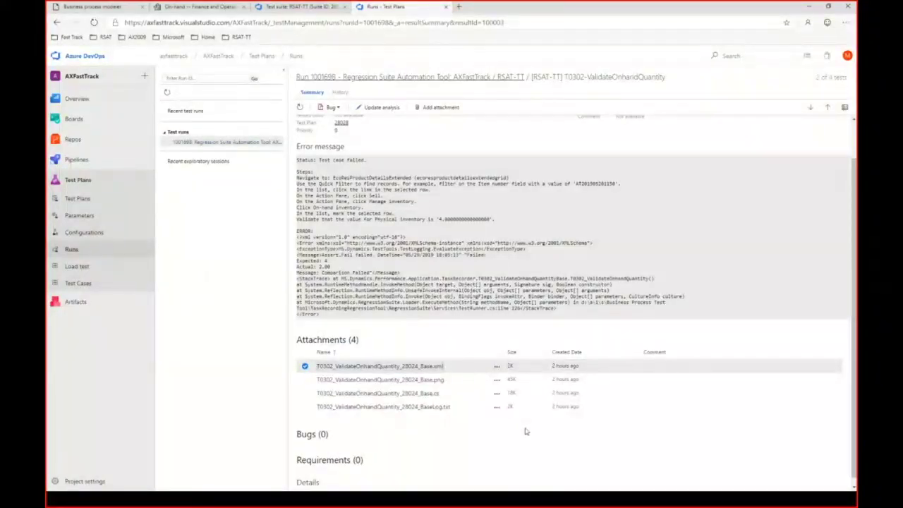
Step: Go back to the run's results list and open the passed T0301-GetOnhandQuantity result
left_click(57, 22)
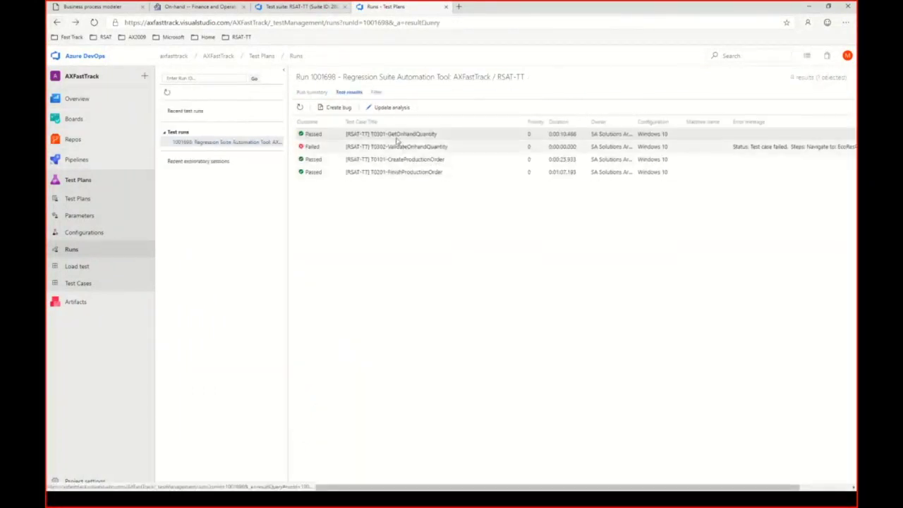
double_click(395, 134)
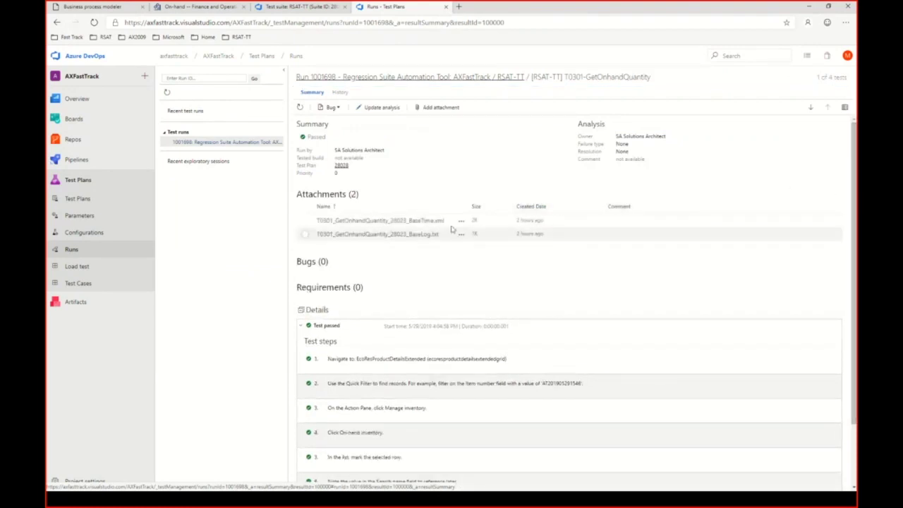
left_click_drag(857, 155, 855, 219)
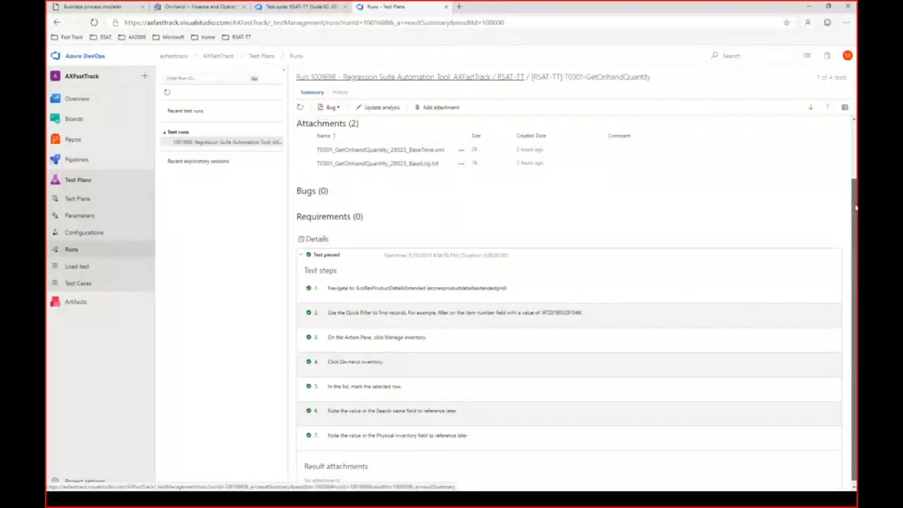
scroll(729, 260, "up", 1)
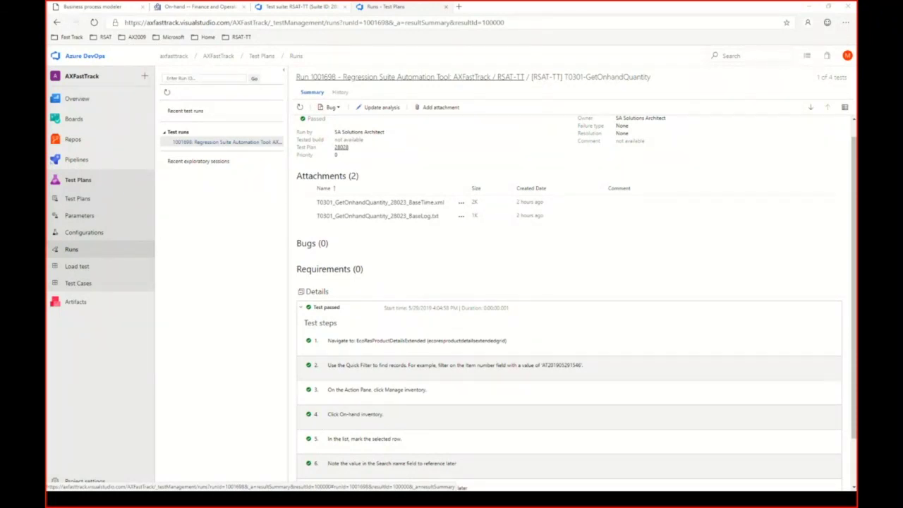
Step: Switch back to the Regression Suite Automation Tool window listing the four Demo test cases
key("alt+Tab")
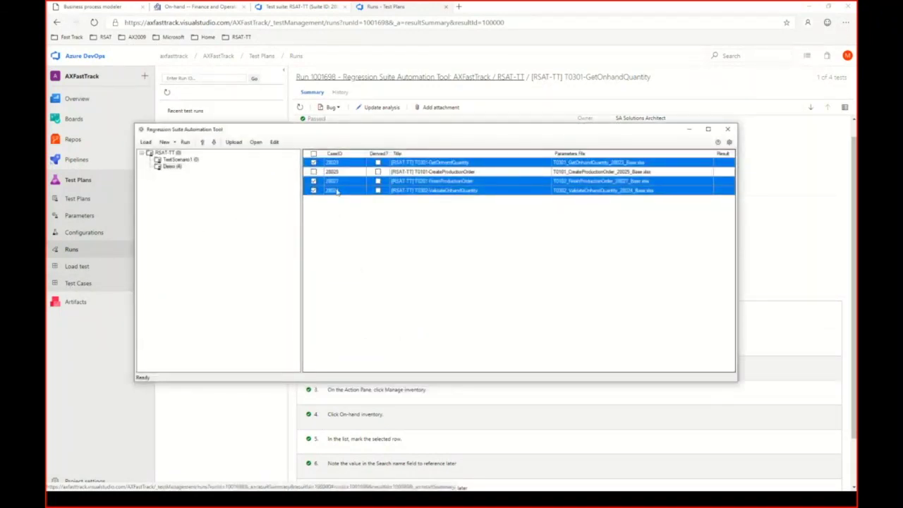
Step: Check only test case 28025 CreateProductionOrder and open its parameter file in Excel
left_click(314, 162)
left_click(314, 181)
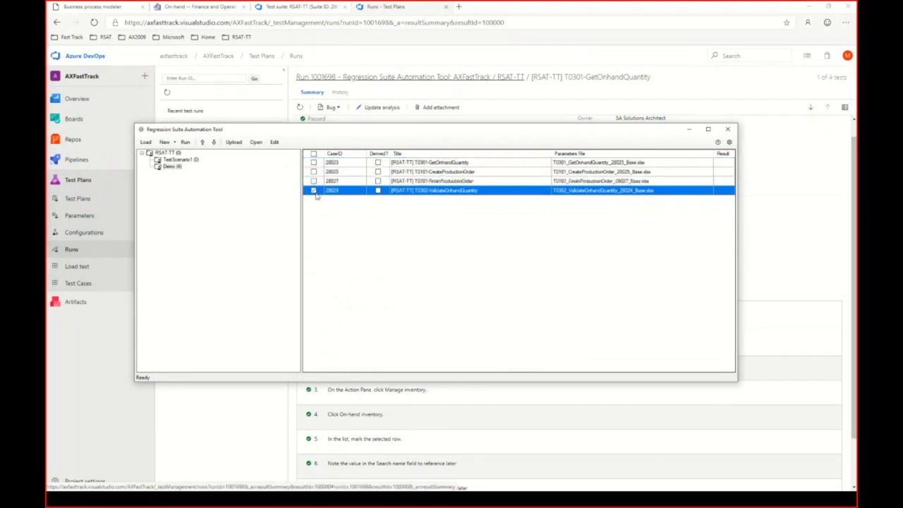
left_click(314, 190)
left_click(442, 165)
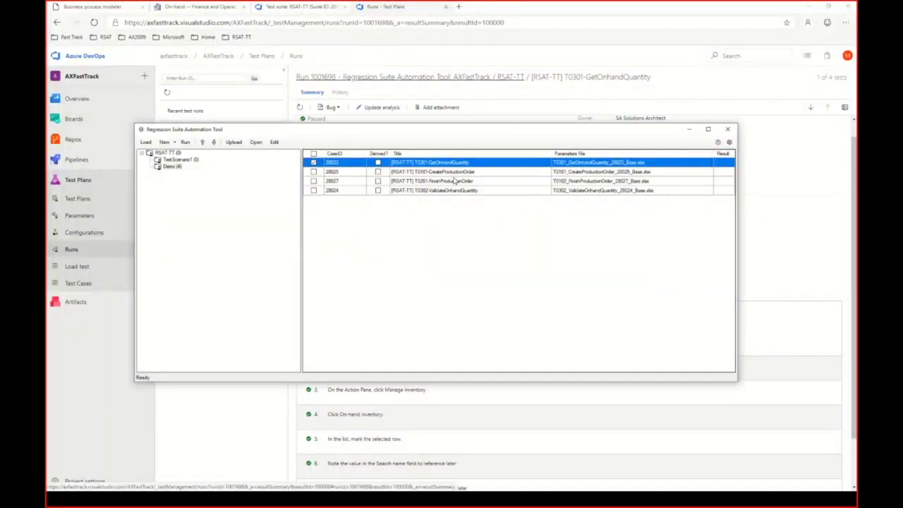
left_click(439, 174)
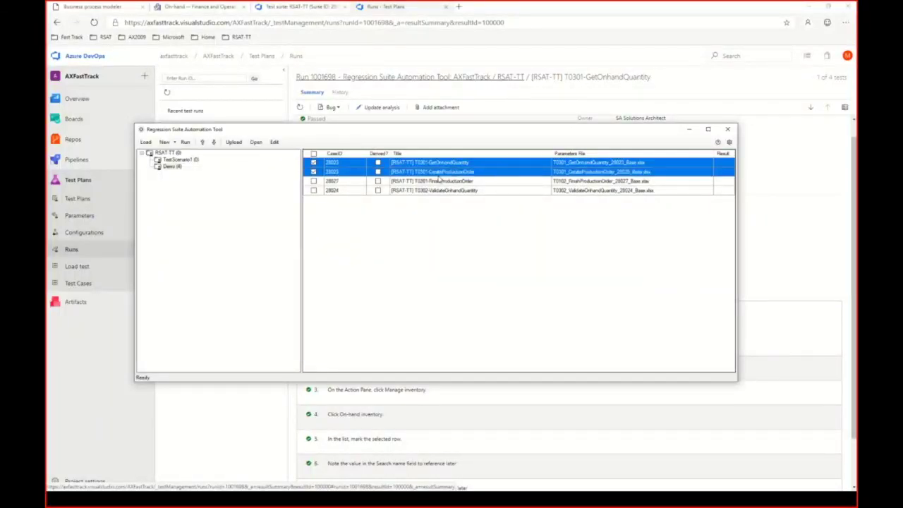
left_click(314, 162)
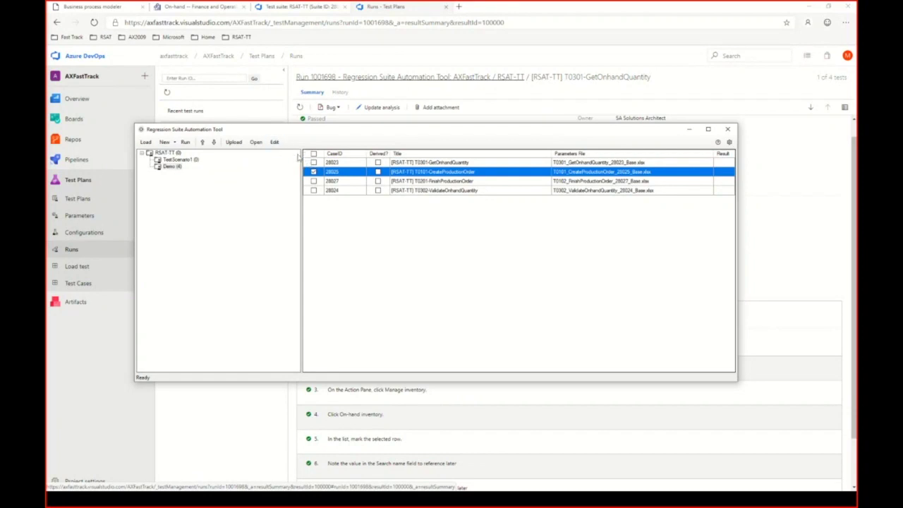
left_click(275, 142)
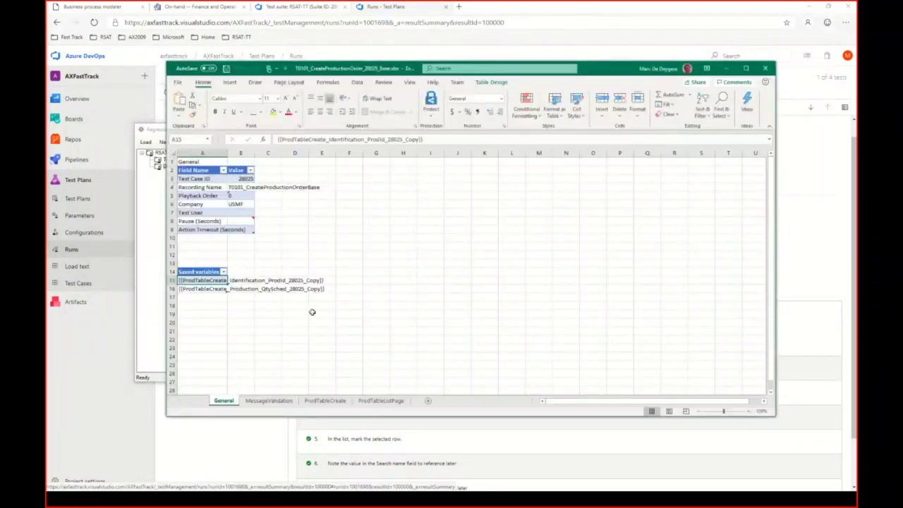
left_click(280, 402)
left_click(325, 401)
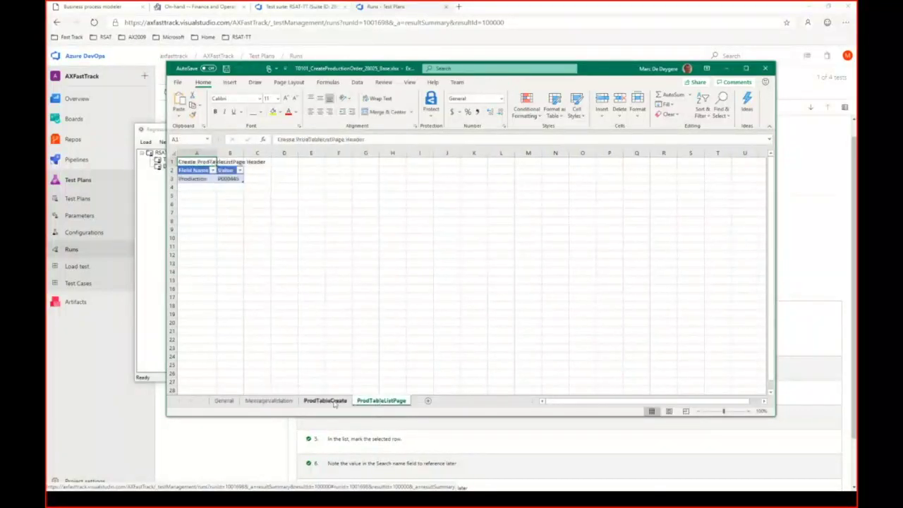
left_click(374, 401)
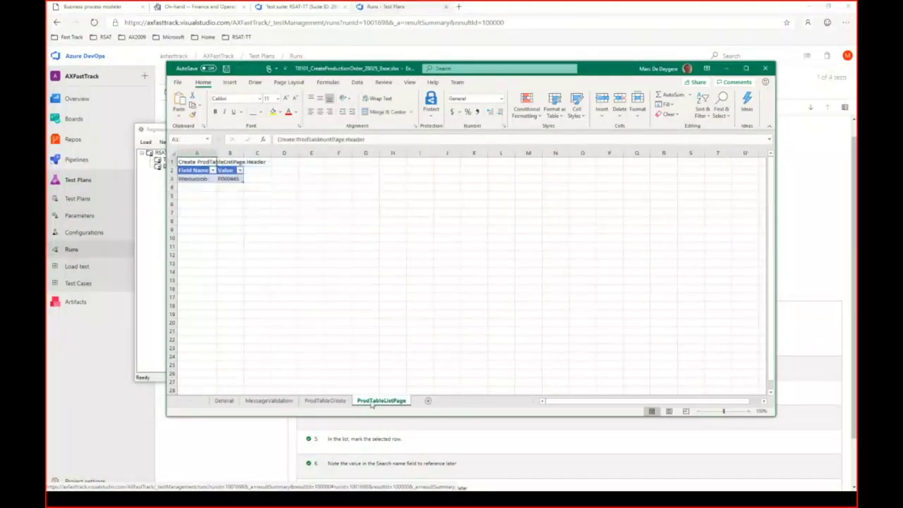
left_click(228, 187)
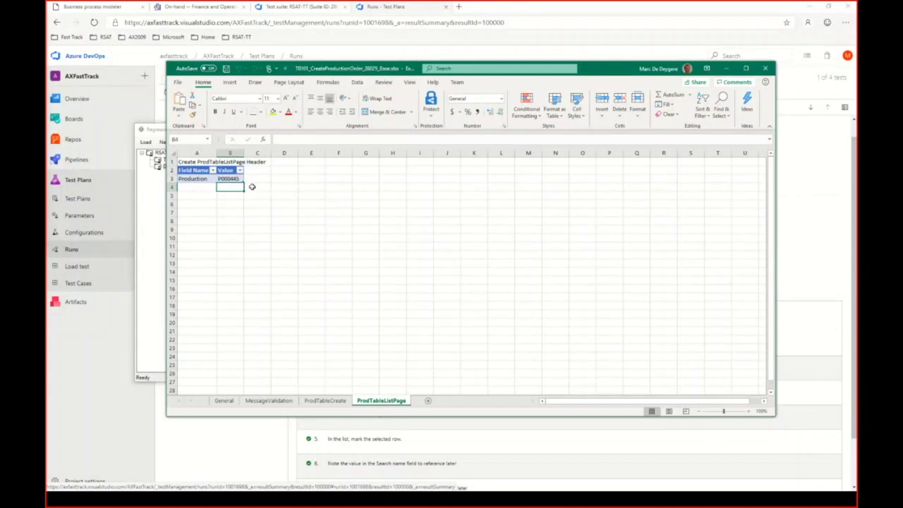
left_click(324, 401)
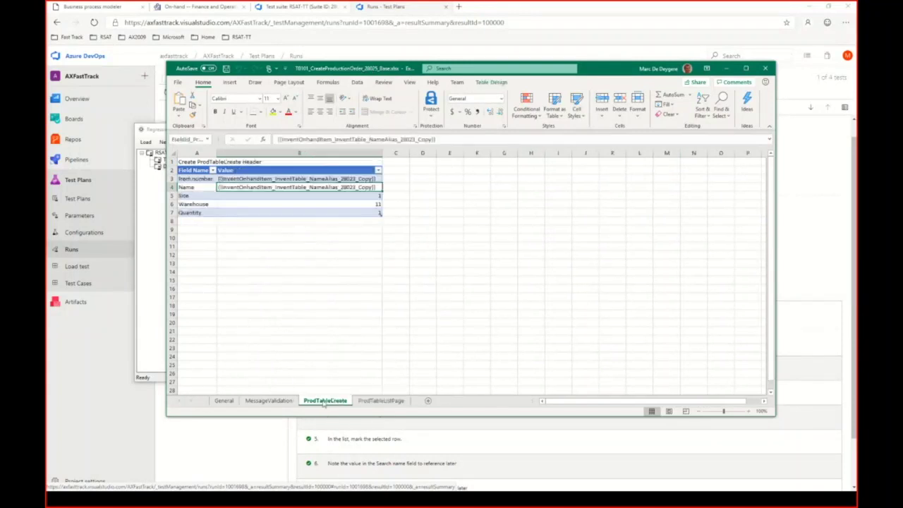
left_click(290, 229)
left_click(291, 179)
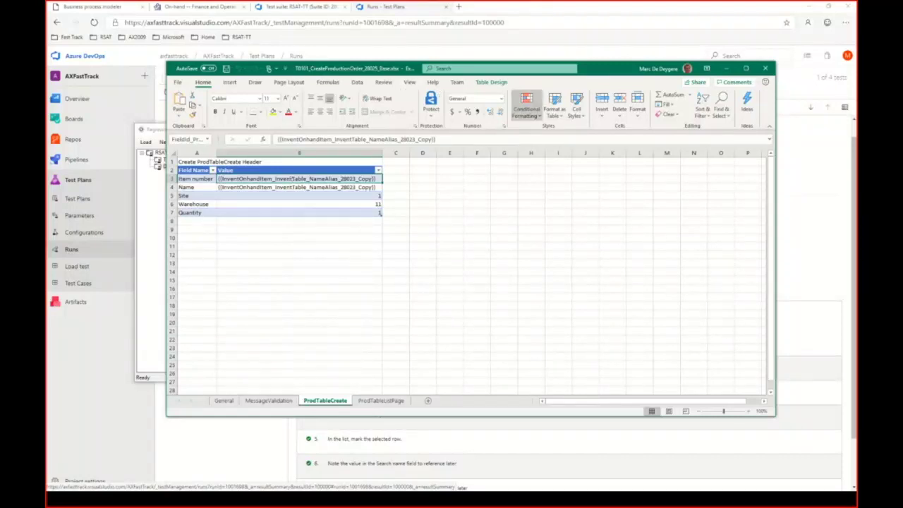
left_click(765, 68)
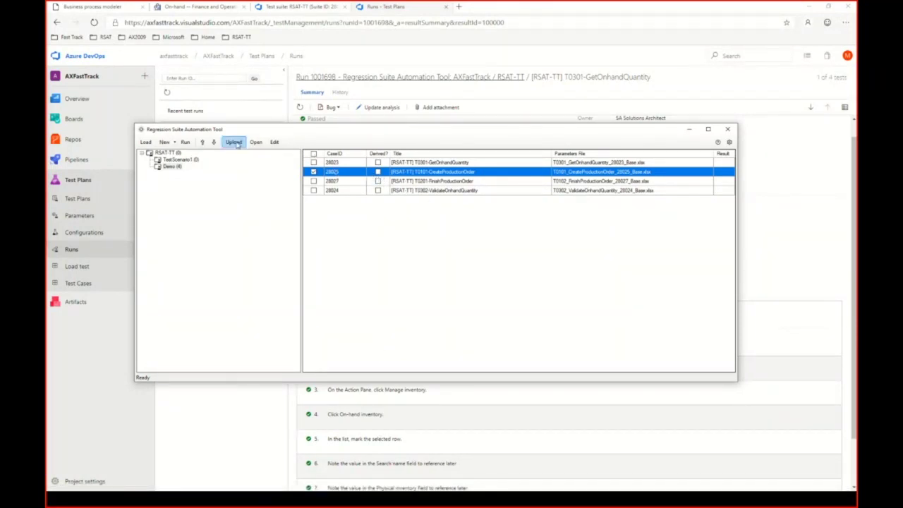
Step: Relaunch T0101_CreateProductionOrder_28025_Base.xlsx in Excel using RSAT's Edit button
left_click(274, 141)
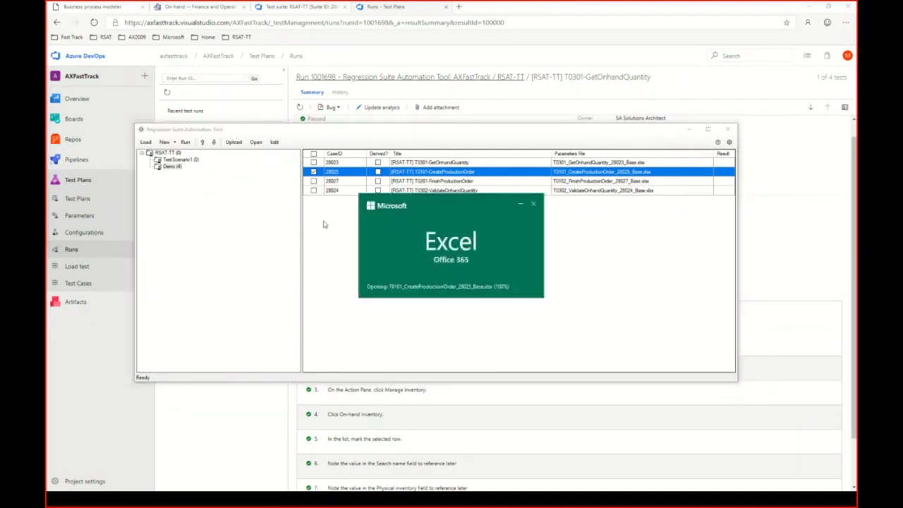
Step: On the ProdTableCreate sheet, enter ="AT" & NOW() in Item number cell B3
left_click(283, 400)
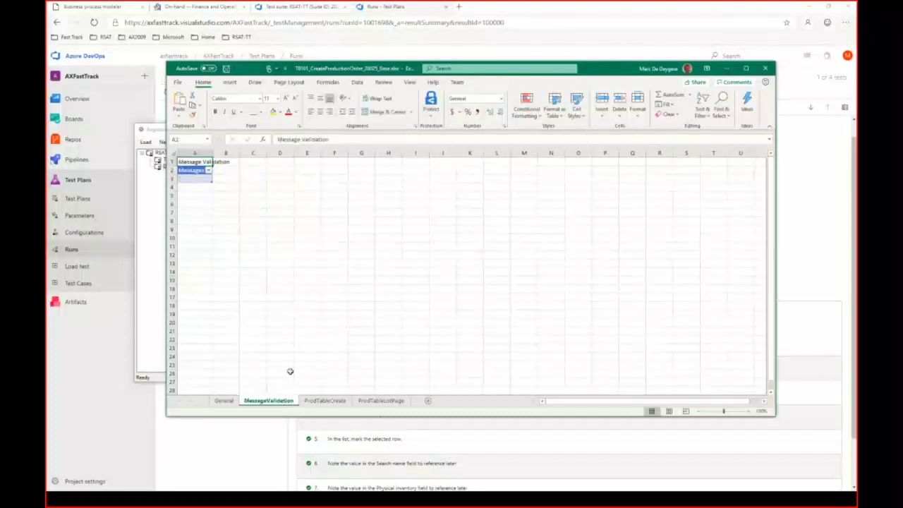
left_click(324, 400)
left_click(275, 180)
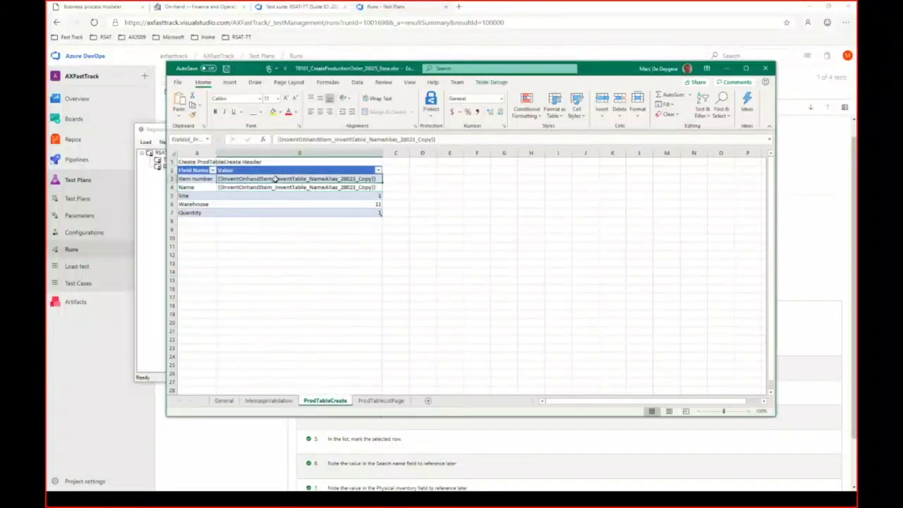
type("=")
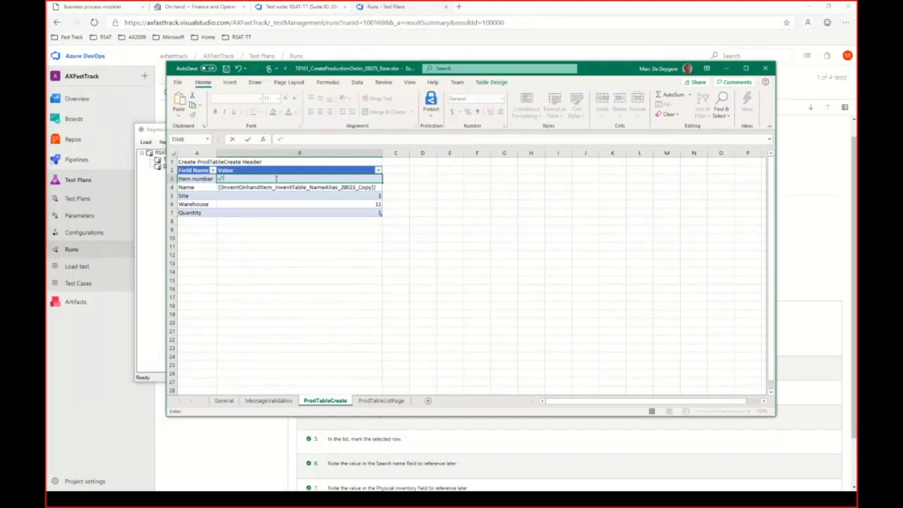
type("\"AT\" &")
type("now")
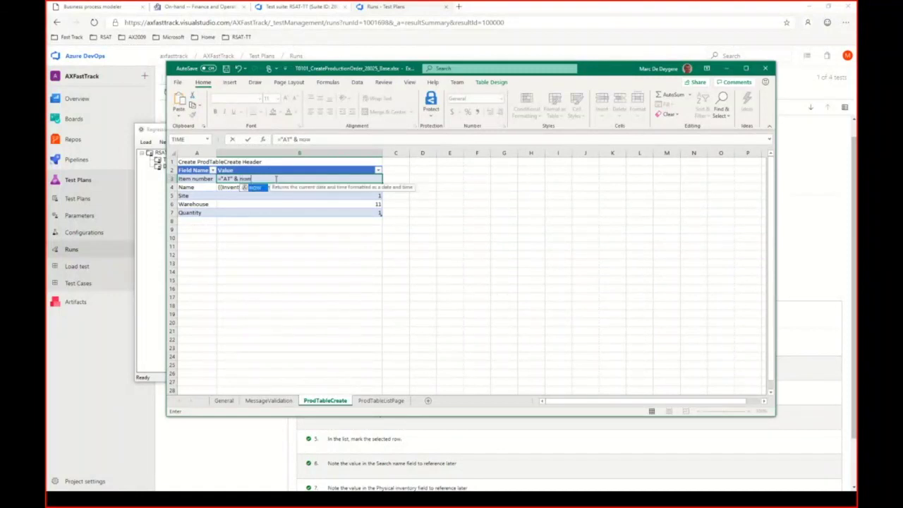
type("(")
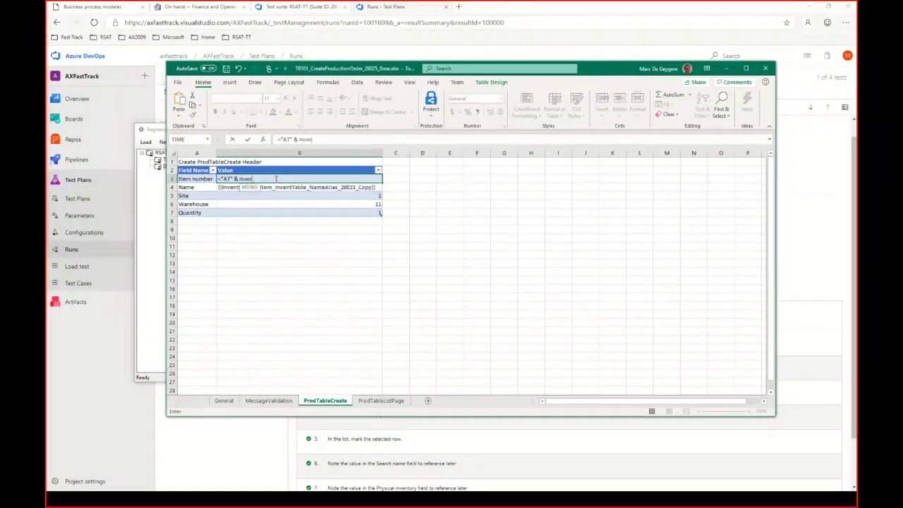
key("BackSpace")
key("BackSpace")
key("BackSpace")
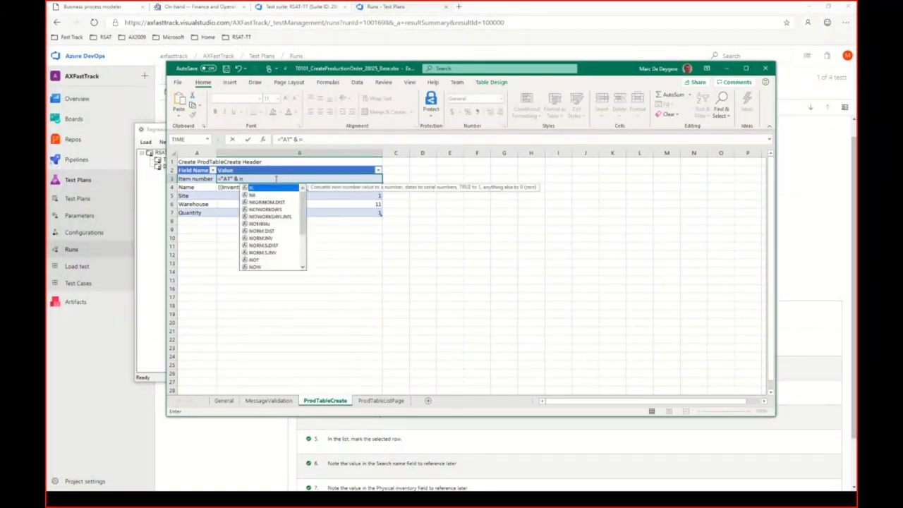
key("BackSpace")
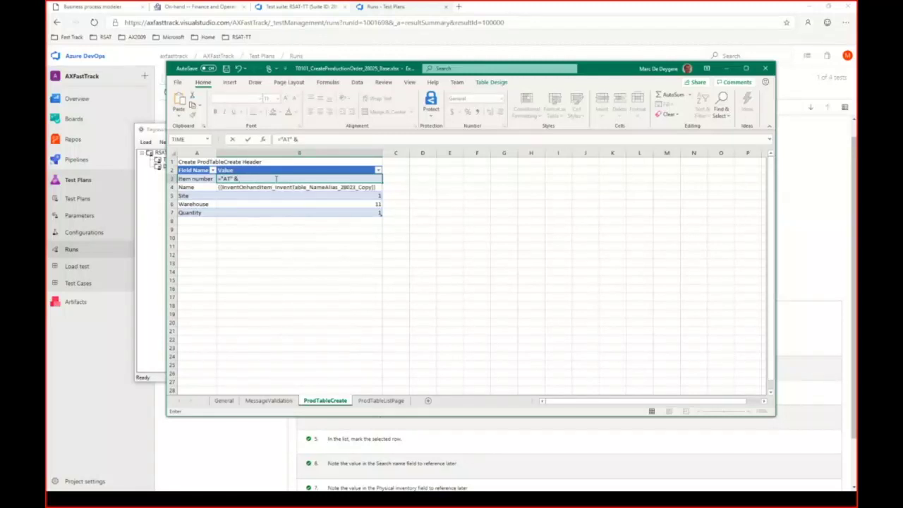
type("w()")
key("Return")
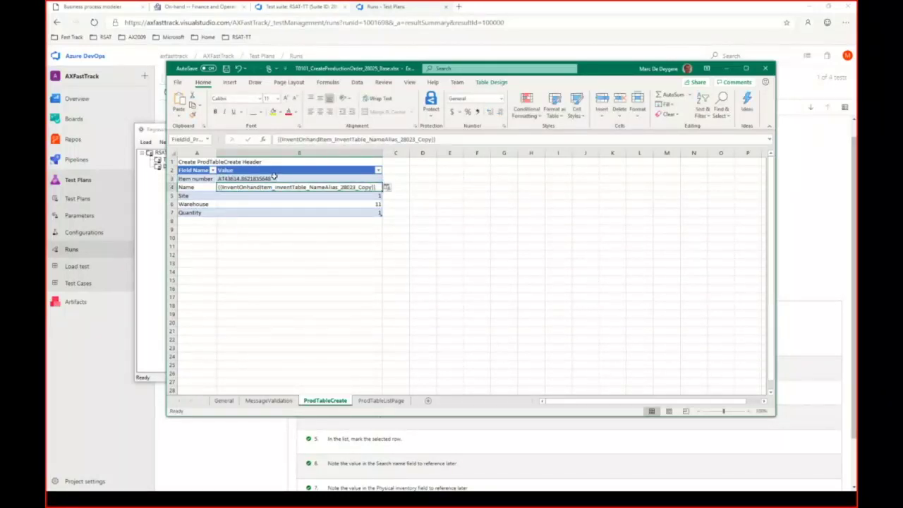
left_click(271, 179)
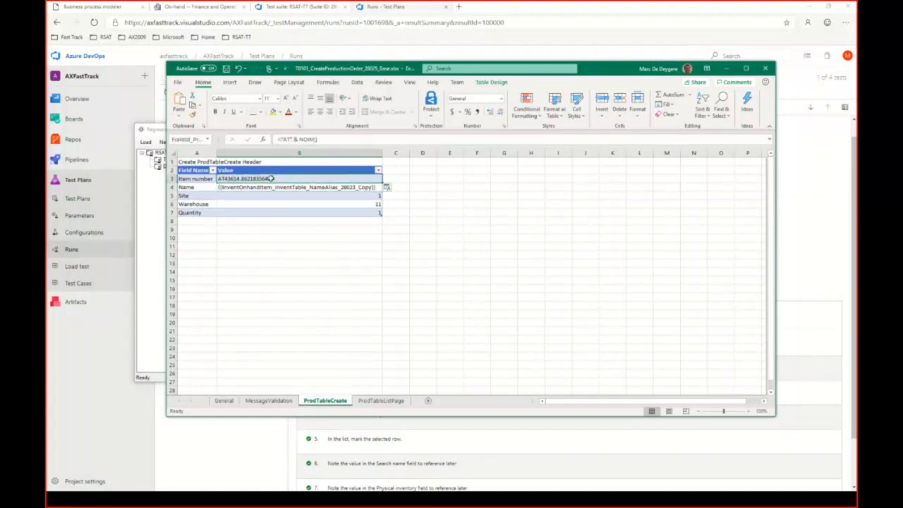
left_click(334, 140)
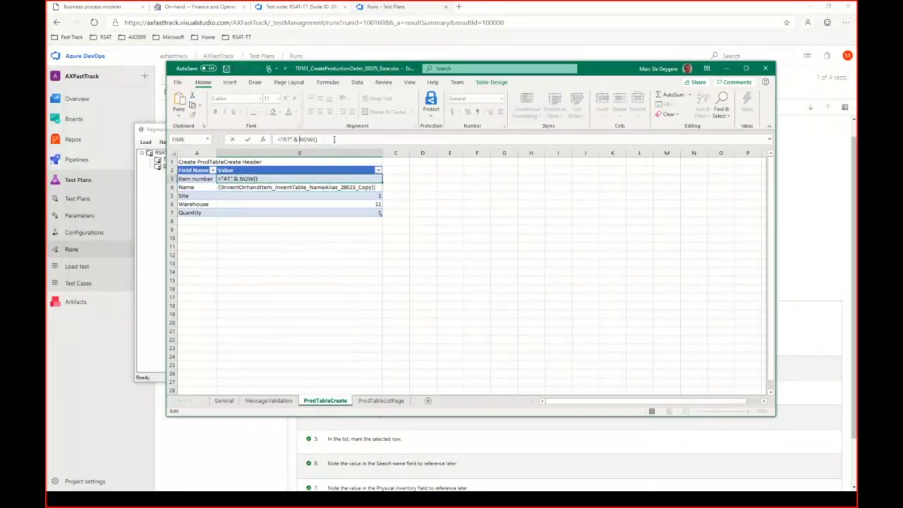
type("text(")
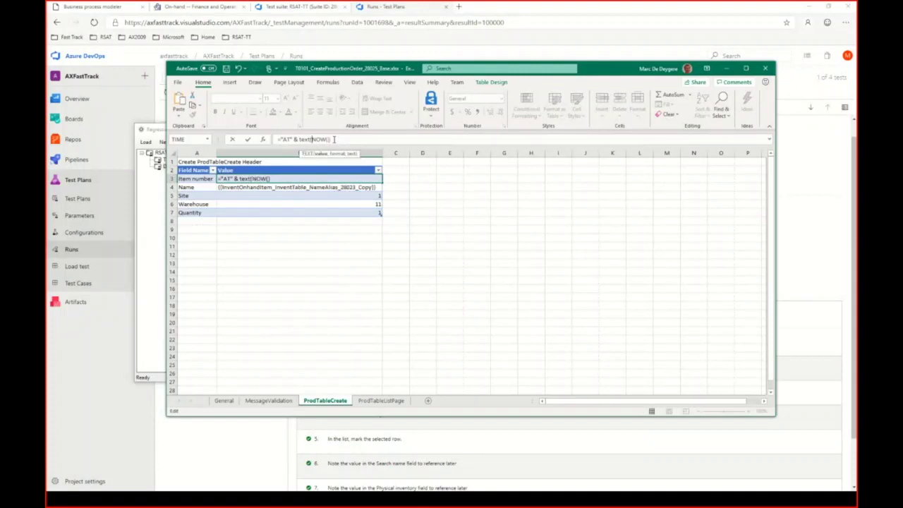
type(",\"yyyymmddhhmm")
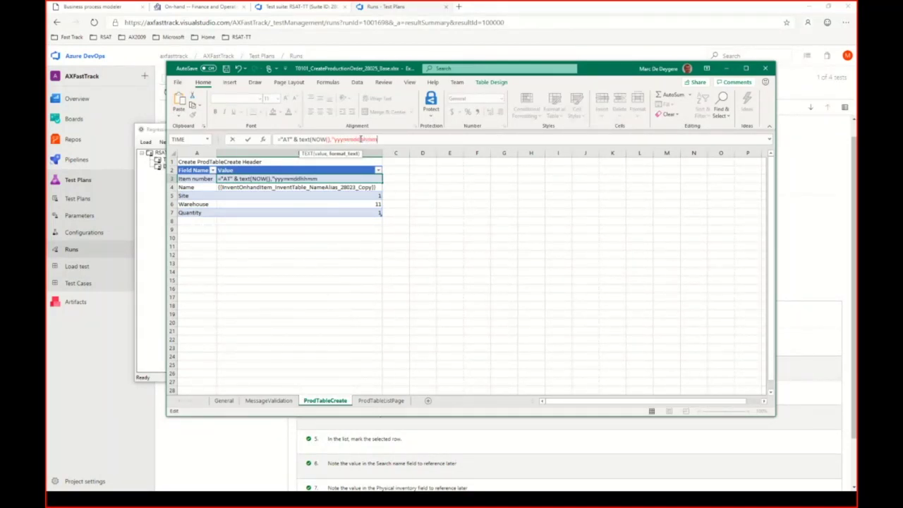
type("\"")
key("Return")
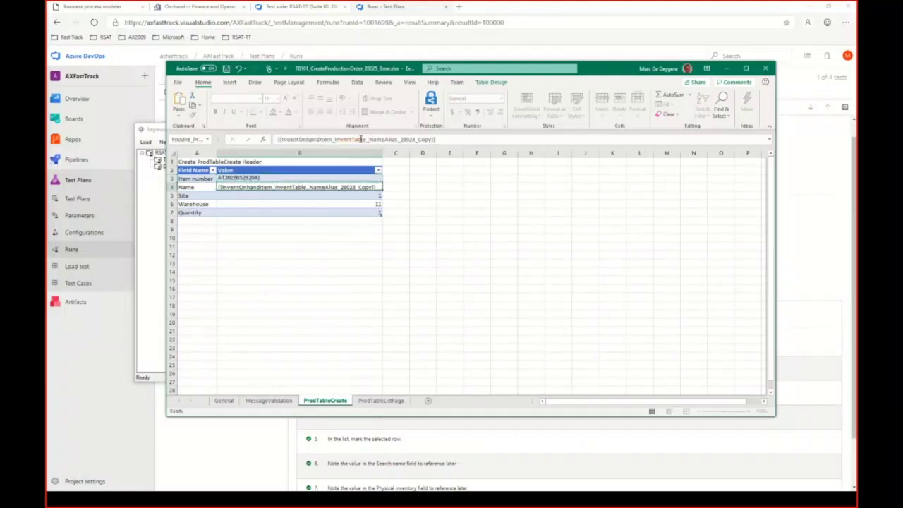
left_click(281, 180)
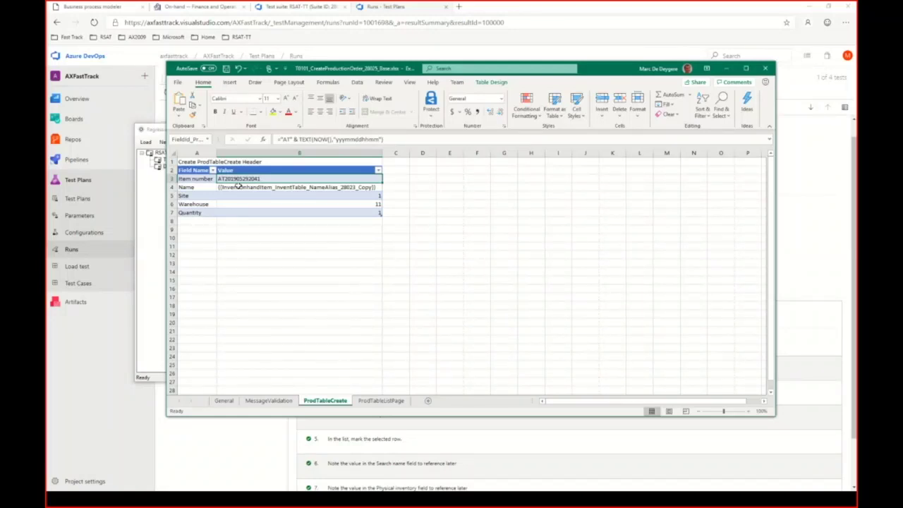
left_click(243, 187)
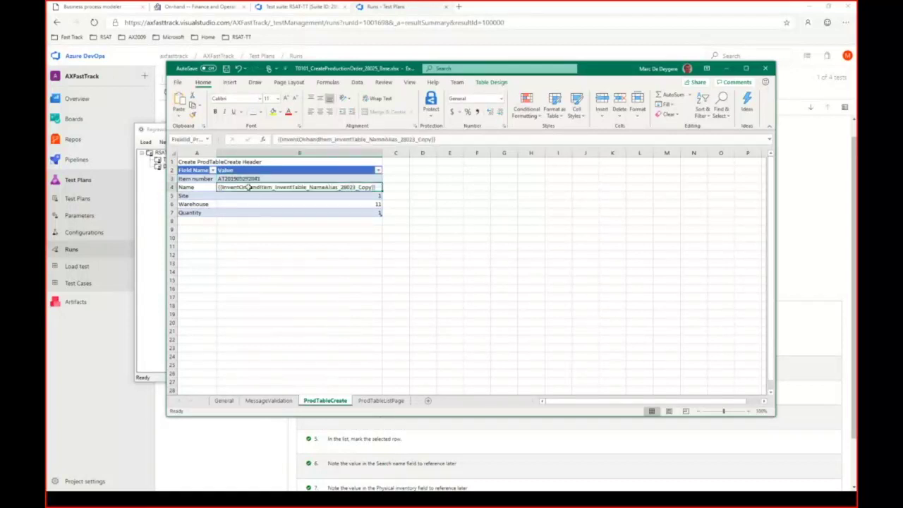
key("Up")
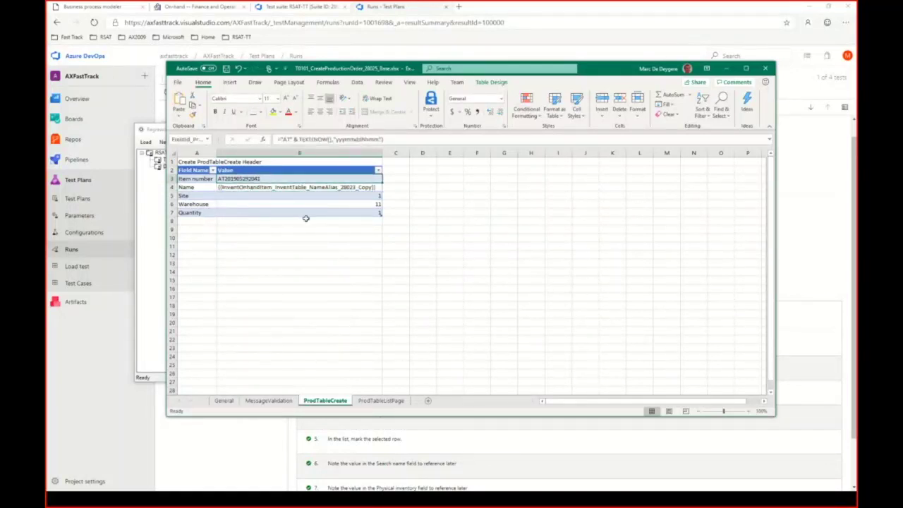